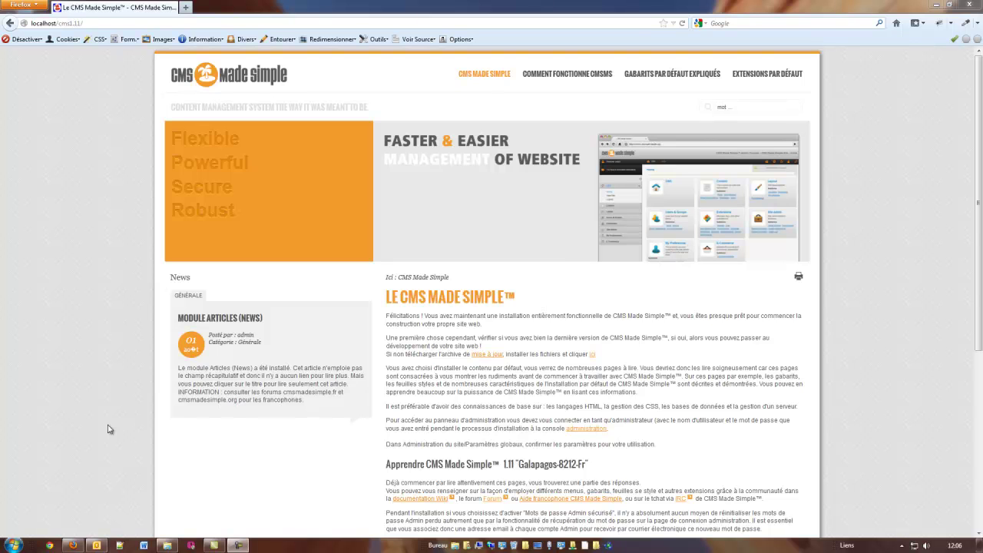
# Launch phpMyAdmin from the WampServer tray and open the Exporter page for site111.
pyautogui.click(902, 545)
pyautogui.click(884, 495)
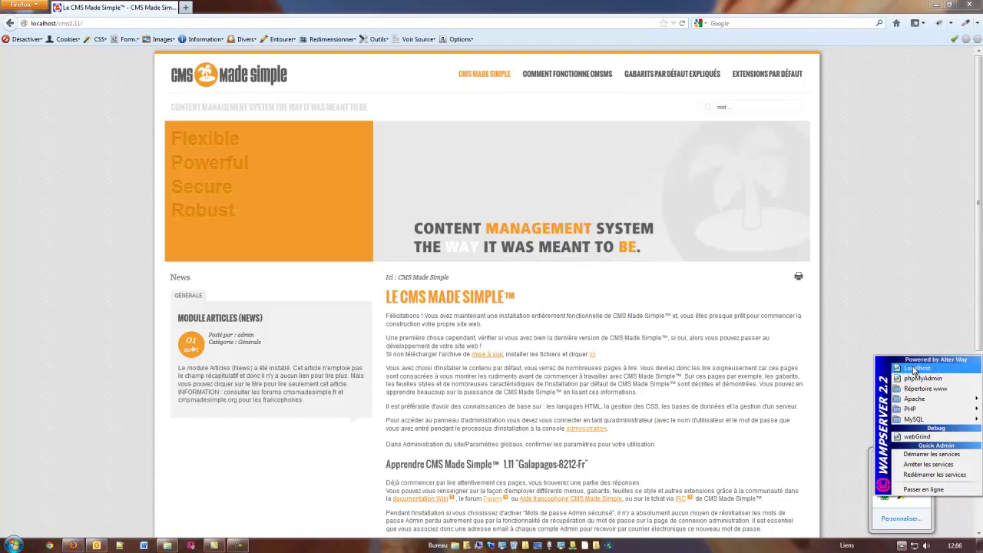
pyautogui.click(884, 387)
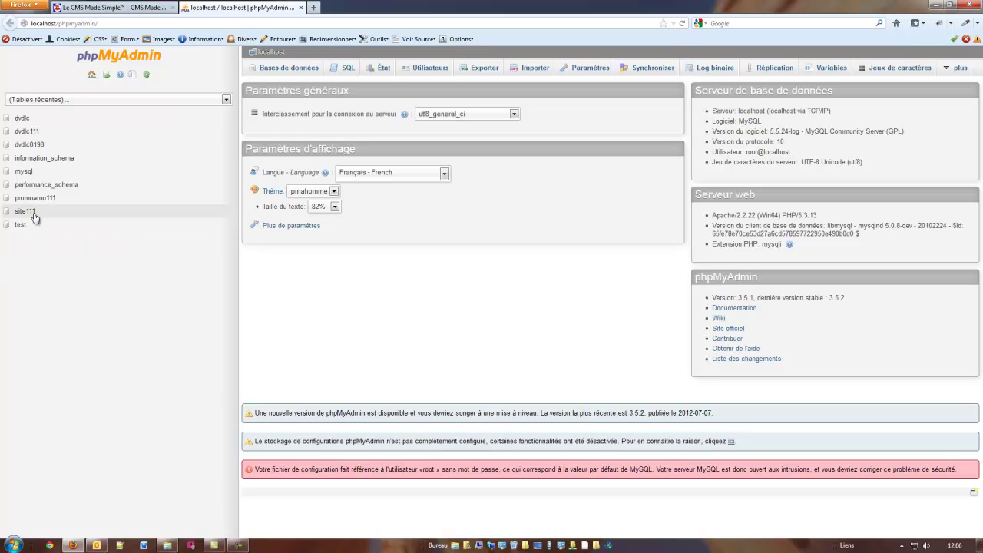
pyautogui.click(26, 213)
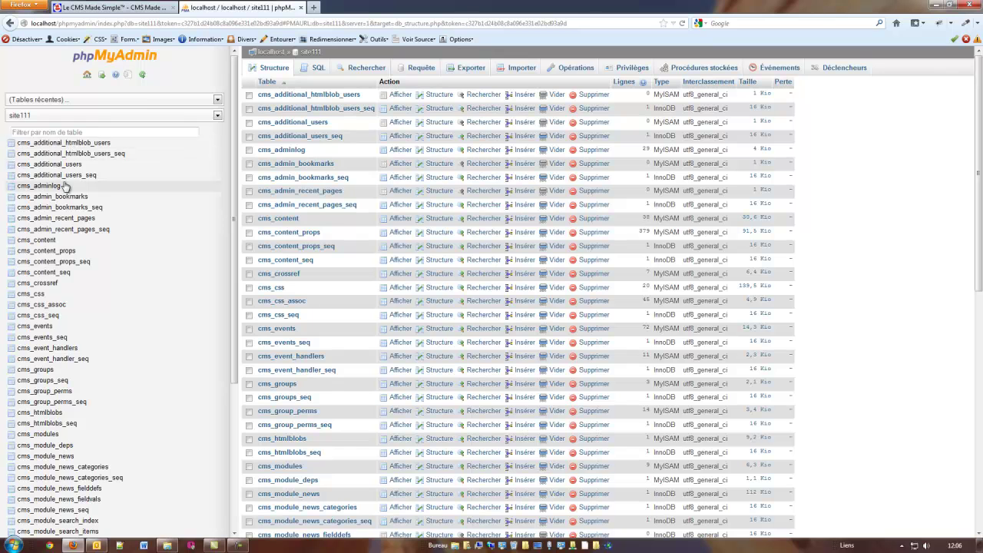
pyautogui.scroll(-5, 135, 361)
pyautogui.scroll(5, 150, 392)
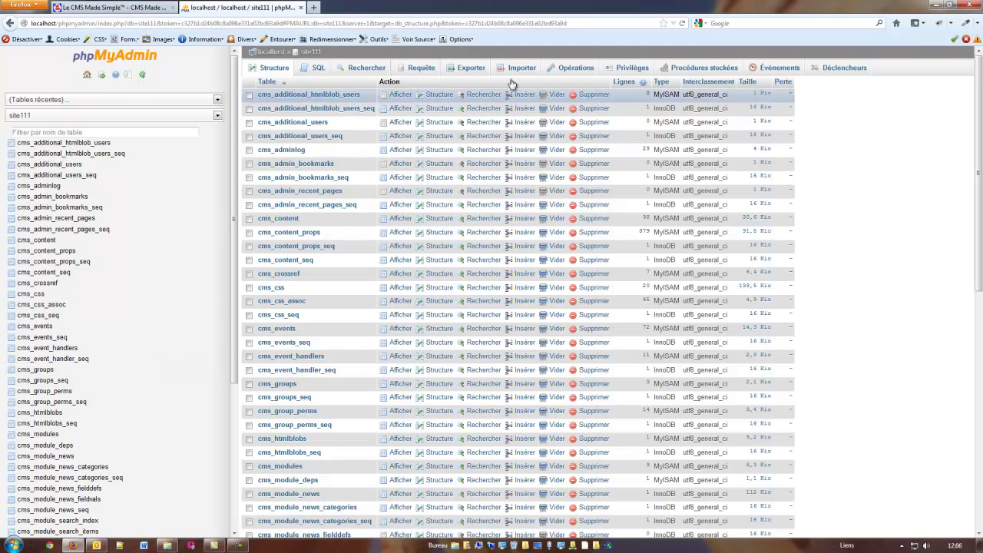
pyautogui.click(472, 68)
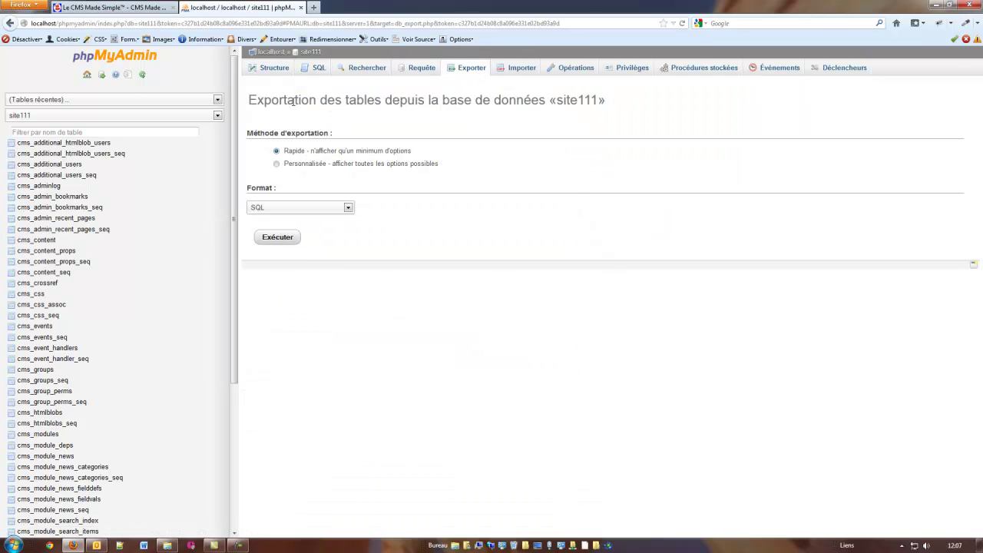
# Run a custom site111 export with utf-8 character set and gzip compression.
pyautogui.click(277, 165)
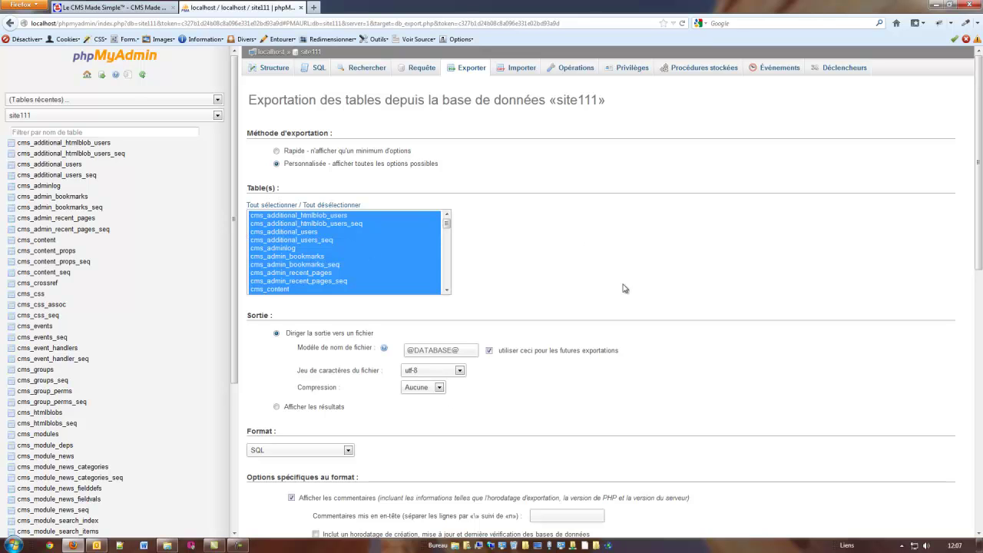
pyautogui.scroll(-3, 360, 386)
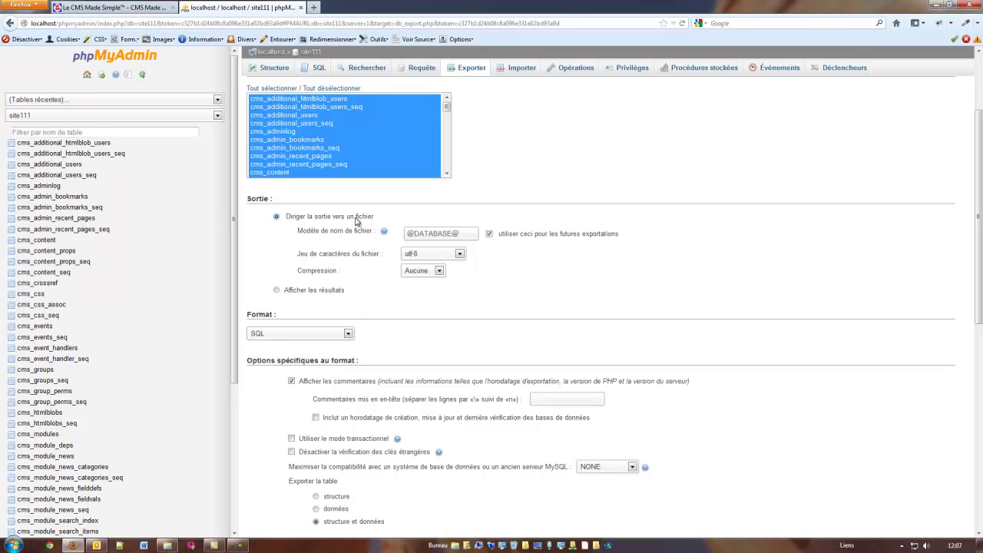
pyautogui.click(460, 255)
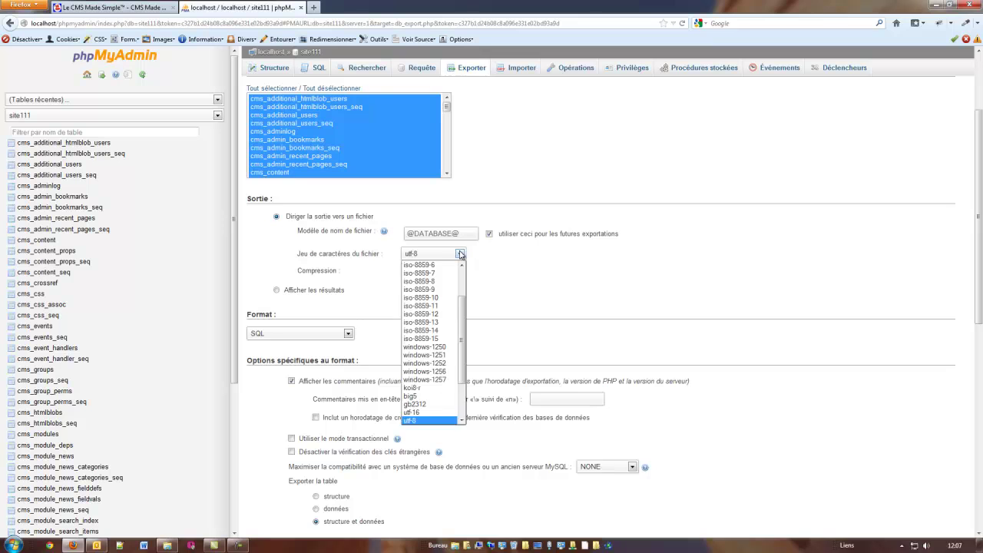
pyautogui.click(460, 254)
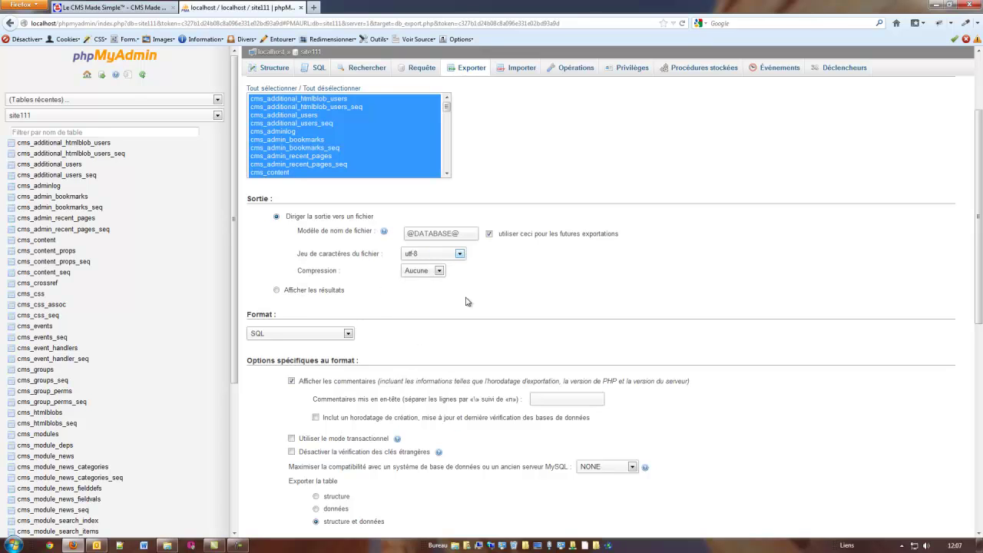
pyautogui.click(440, 271)
pyautogui.click(421, 299)
pyautogui.scroll(-4, 254, 412)
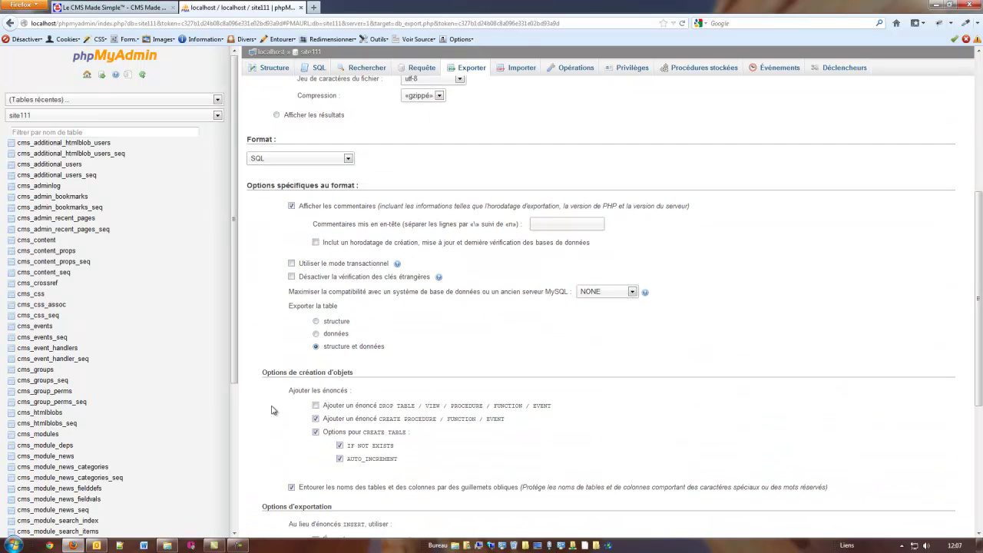
pyautogui.scroll(-6, 280, 426)
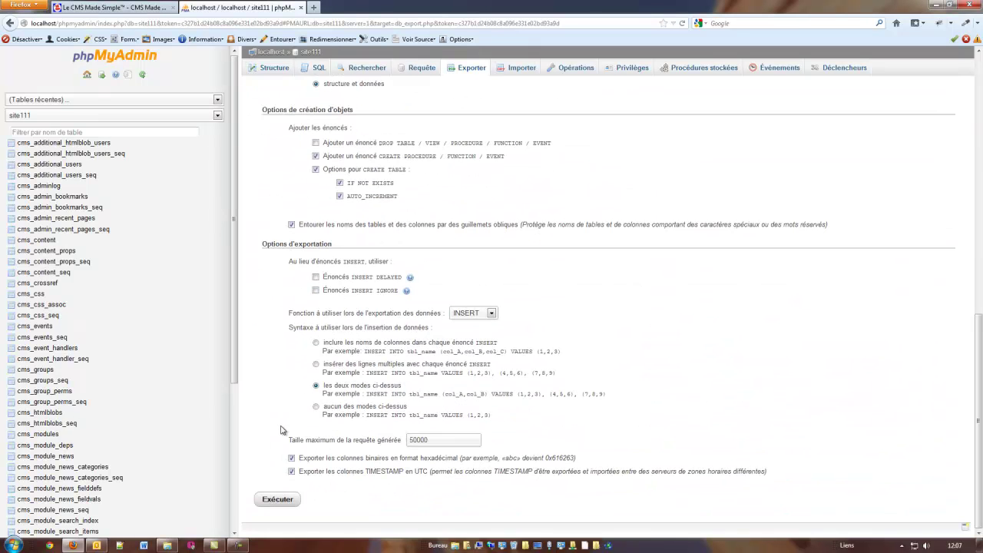
pyautogui.click(285, 503)
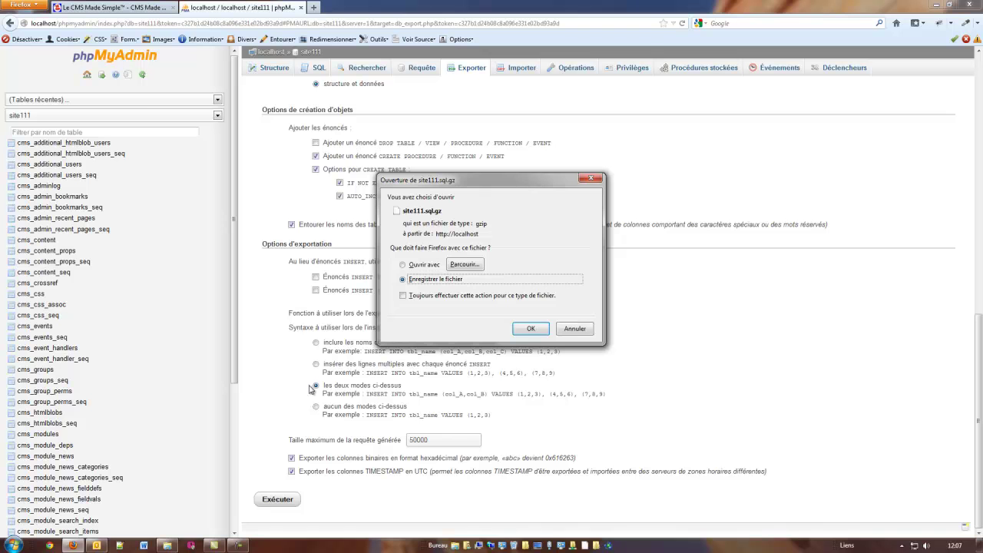
# Save site111.sql.gz into T:\Applications7\Wamp\www\cms1.11 and close the Downloads window.
pyautogui.click(530, 329)
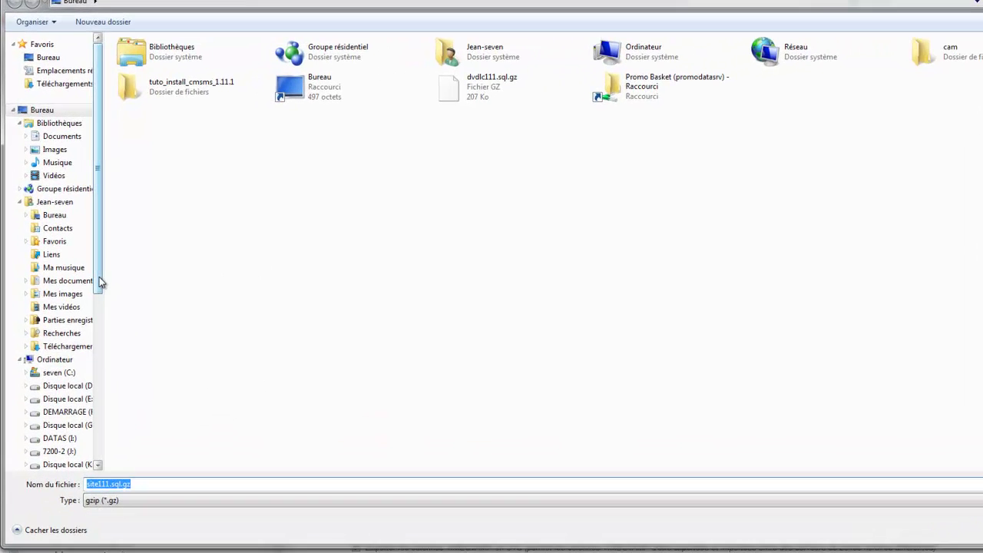
pyautogui.moveTo(80, 253); pyautogui.dragTo(86, 338)
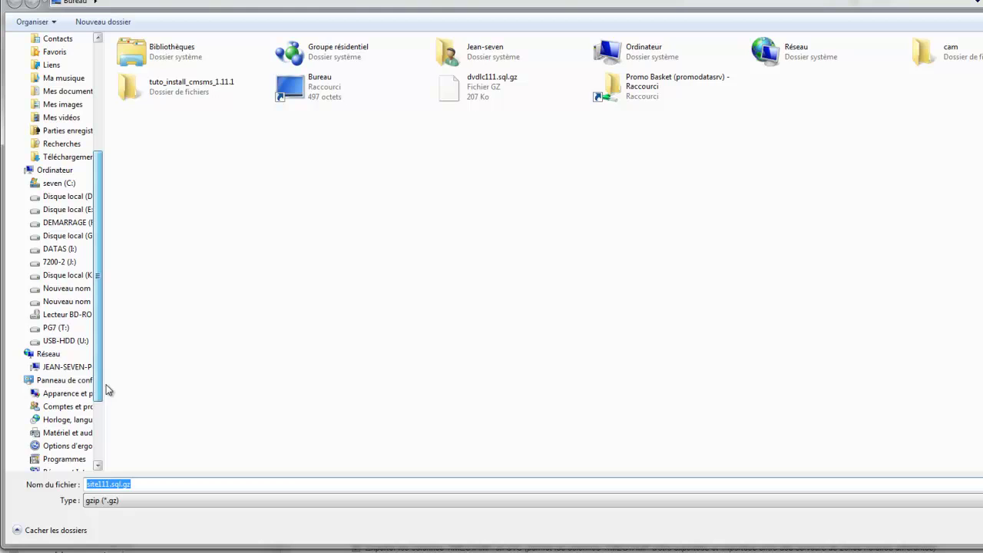
pyautogui.click(59, 327)
pyautogui.doubleClick(137, 80)
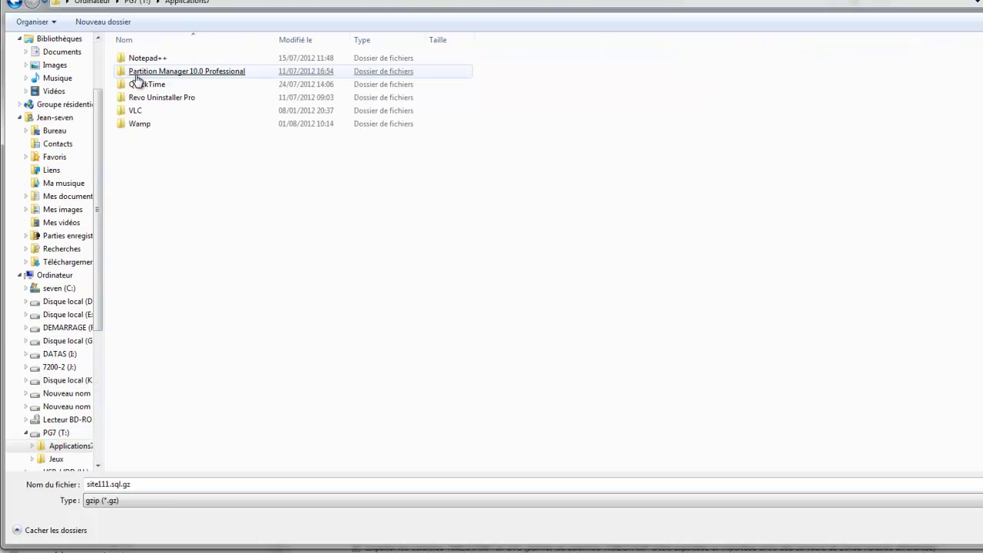
pyautogui.doubleClick(140, 125)
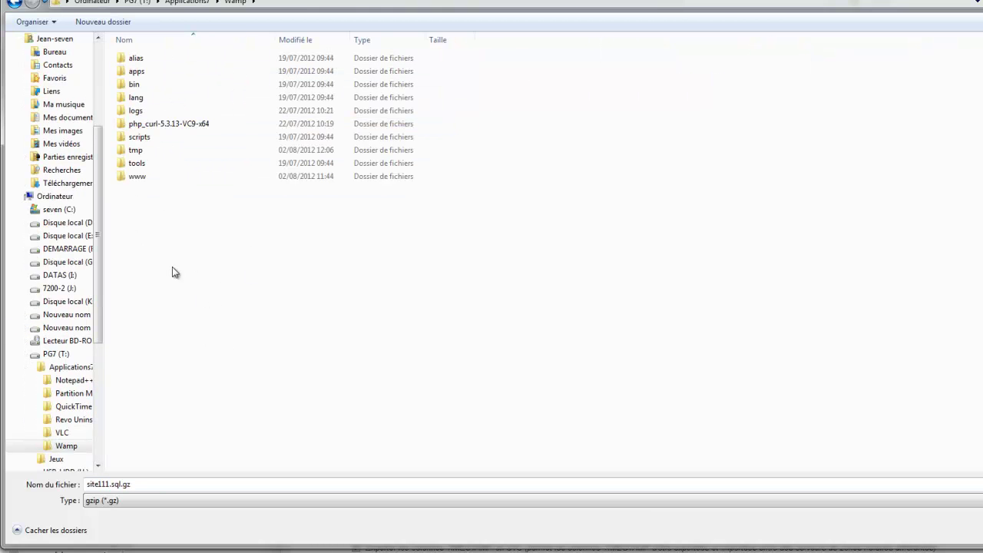
pyautogui.click(138, 176)
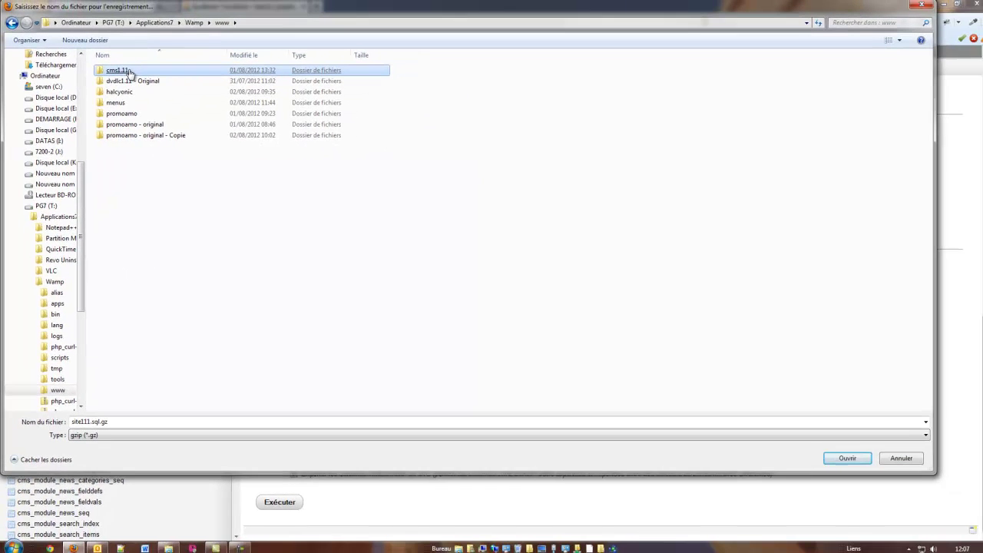
pyautogui.doubleClick(129, 71)
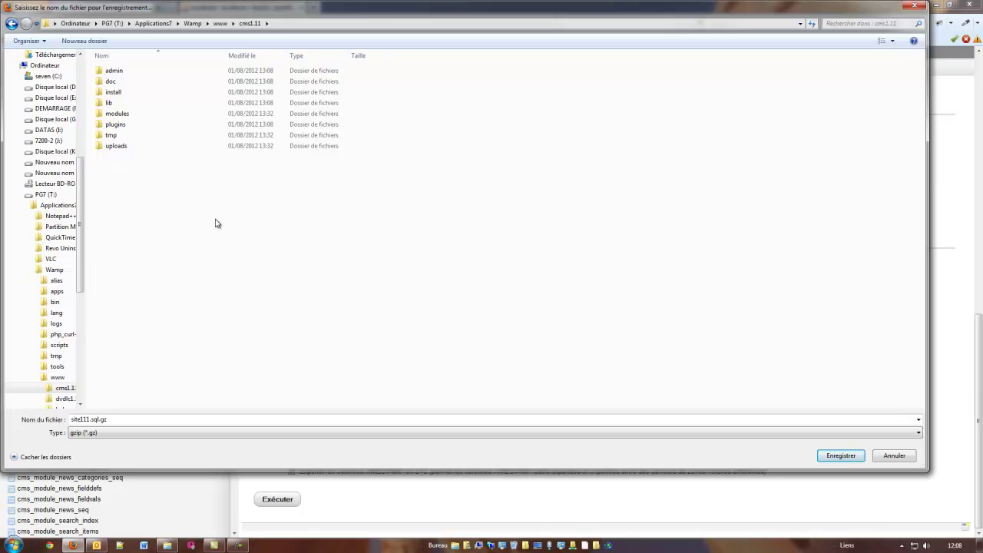
pyautogui.click(837, 458)
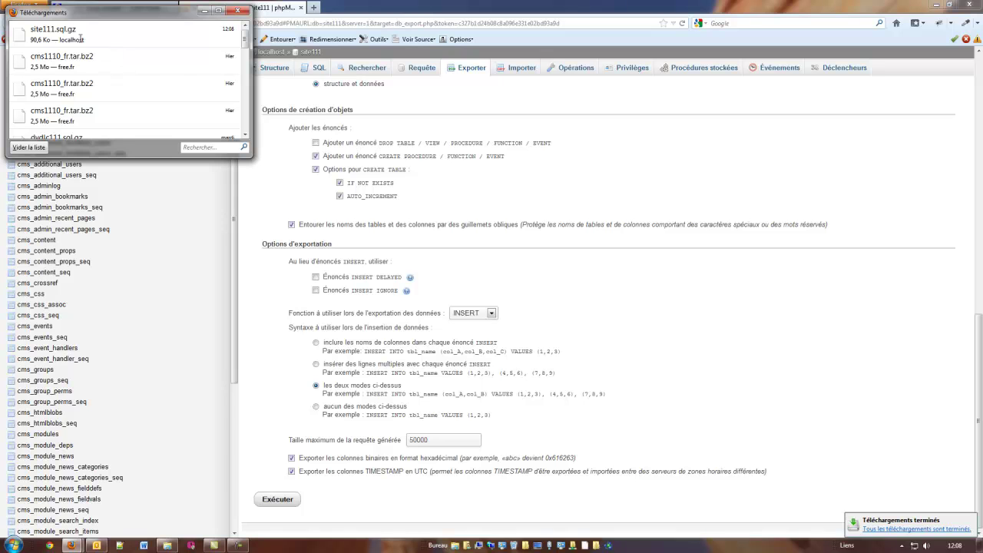
pyautogui.click(238, 10)
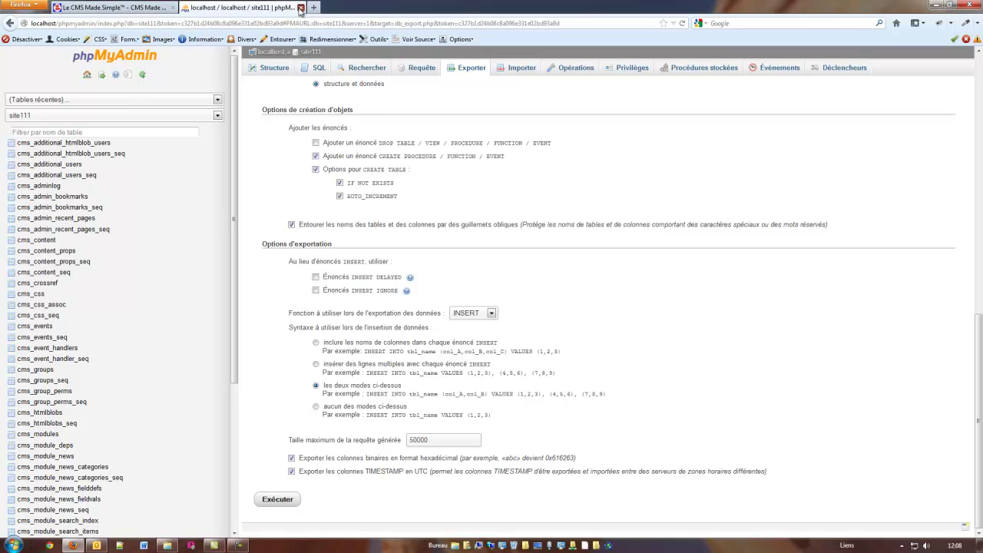
# Close phpMyAdmin, go to localhost/cms1.11/admin and open Maintenance du système.
pyautogui.click(300, 7)
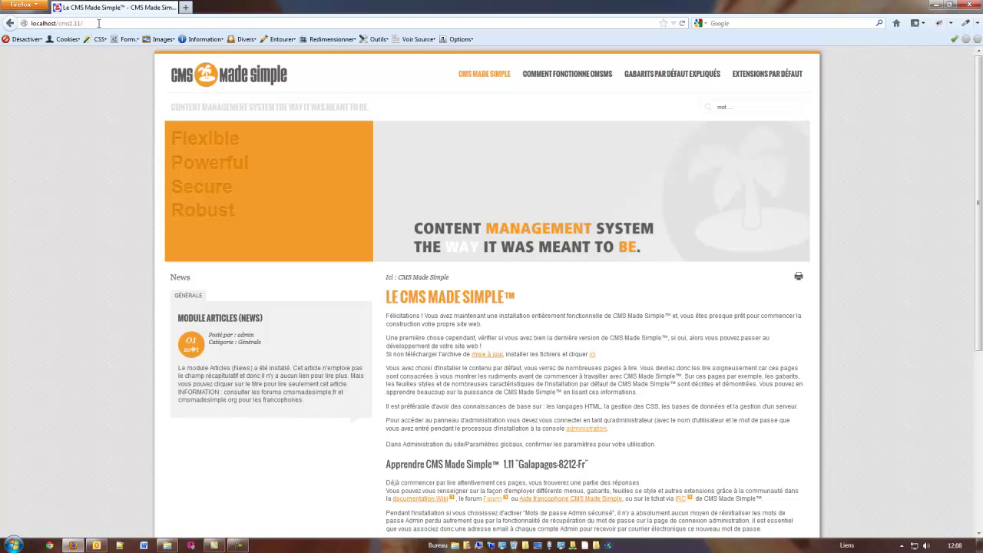
pyautogui.click(98, 23)
pyautogui.press('End')
pyautogui.write('adm')
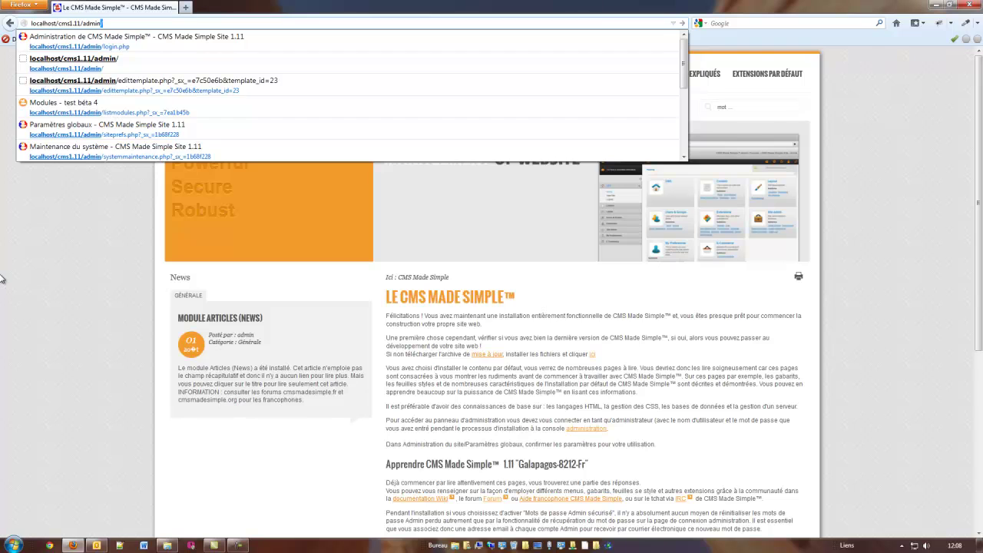
pyautogui.write('in')
pyautogui.press('Return')
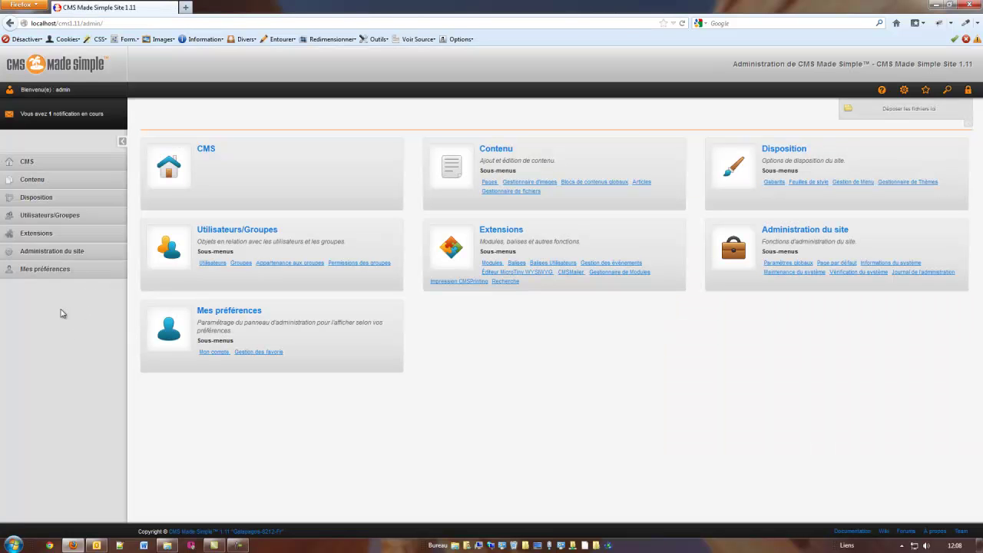
pyautogui.click(37, 256)
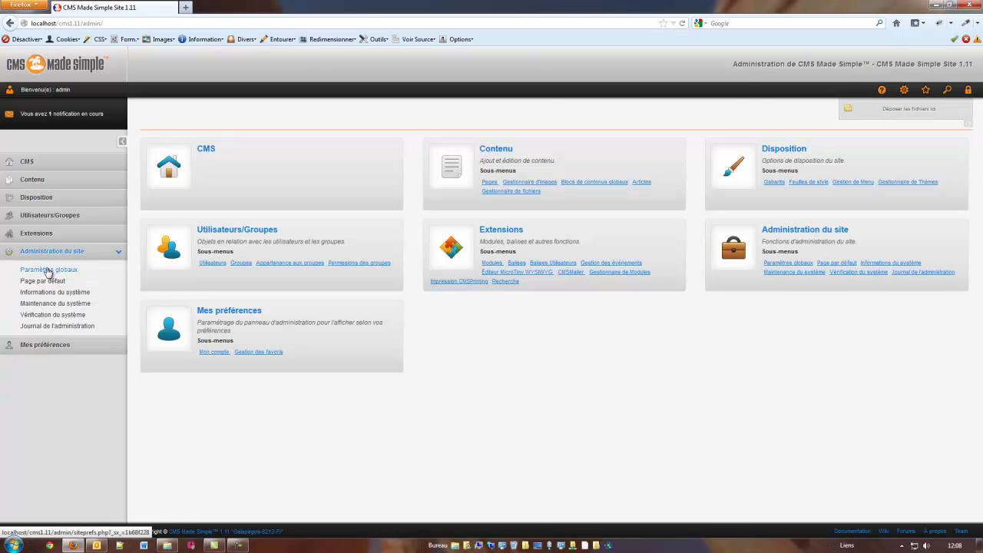
pyautogui.click(38, 304)
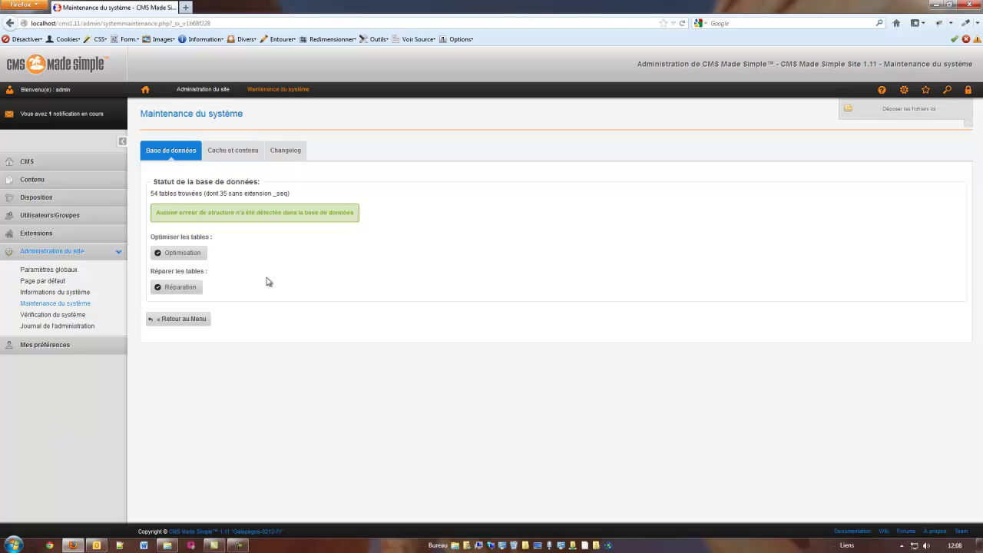
# Clear the site cache from the System Maintenance page.
pyautogui.click(234, 152)
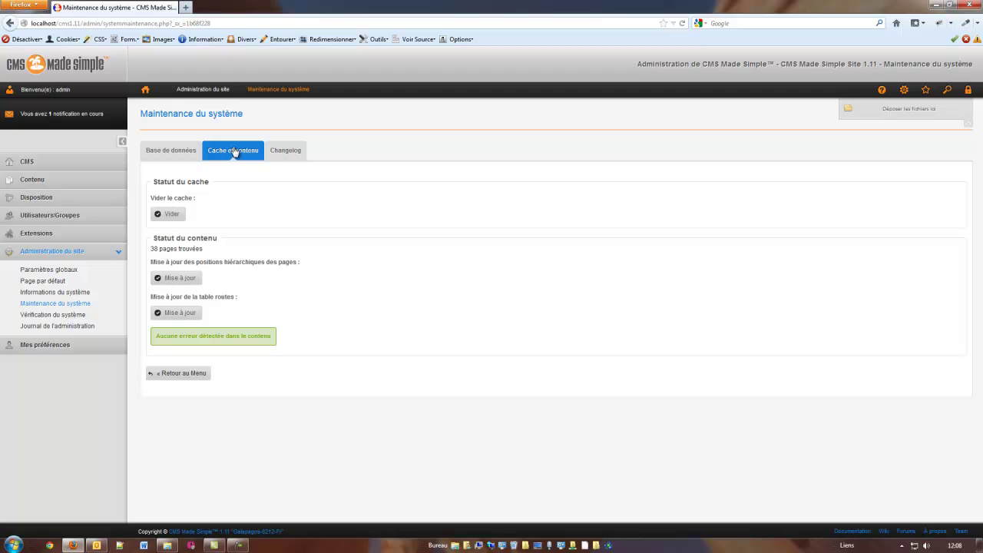
pyautogui.click(169, 213)
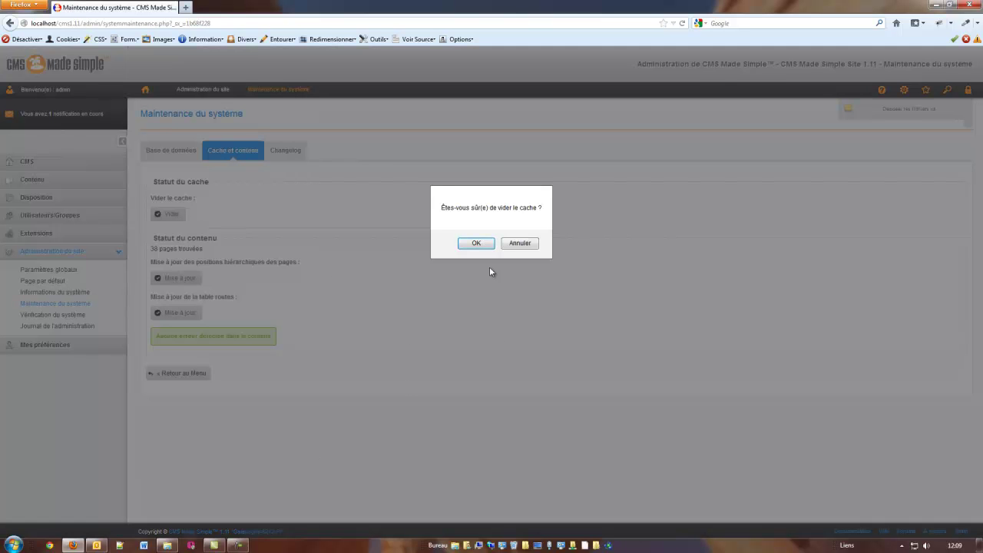
pyautogui.click(476, 243)
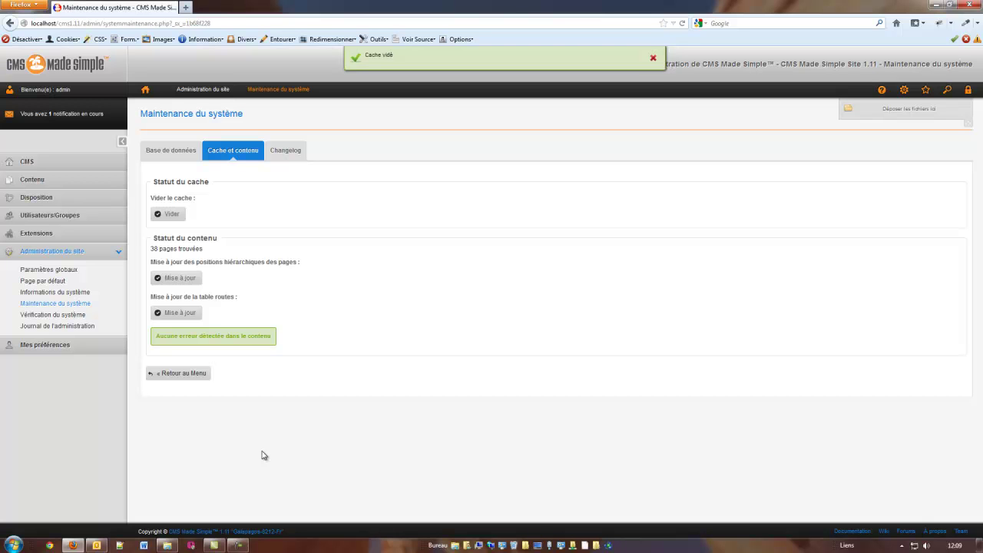
# Clear the administration log and bring up the cms1.11 folder in Explorer.
pyautogui.click(41, 329)
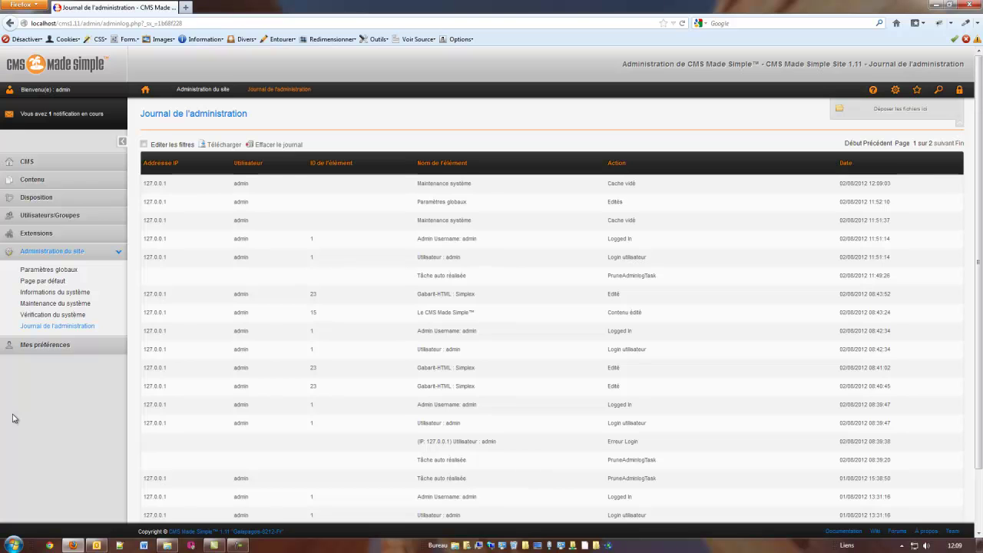
pyautogui.scroll(-2, 466, 394)
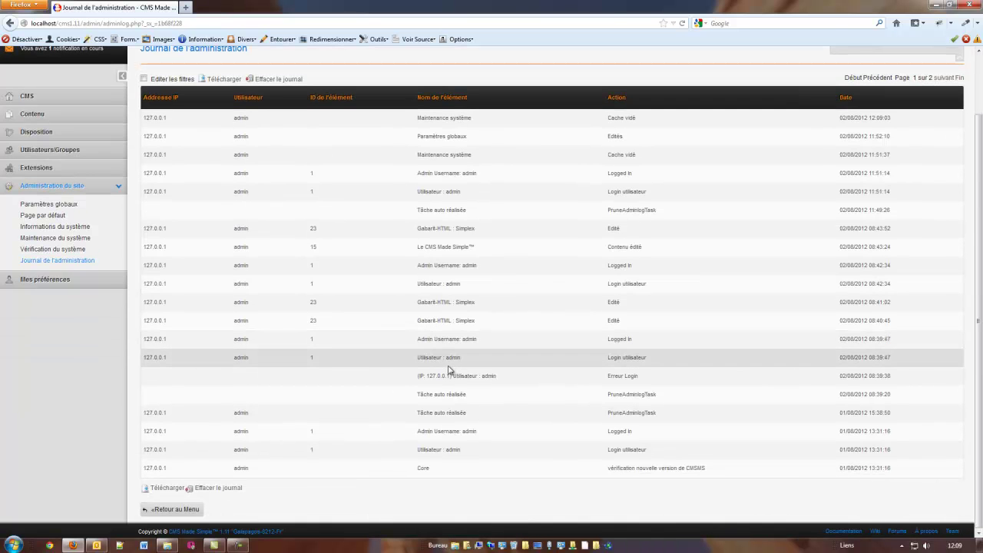
pyautogui.scroll(2, 450, 373)
pyautogui.scroll(-2, 386, 265)
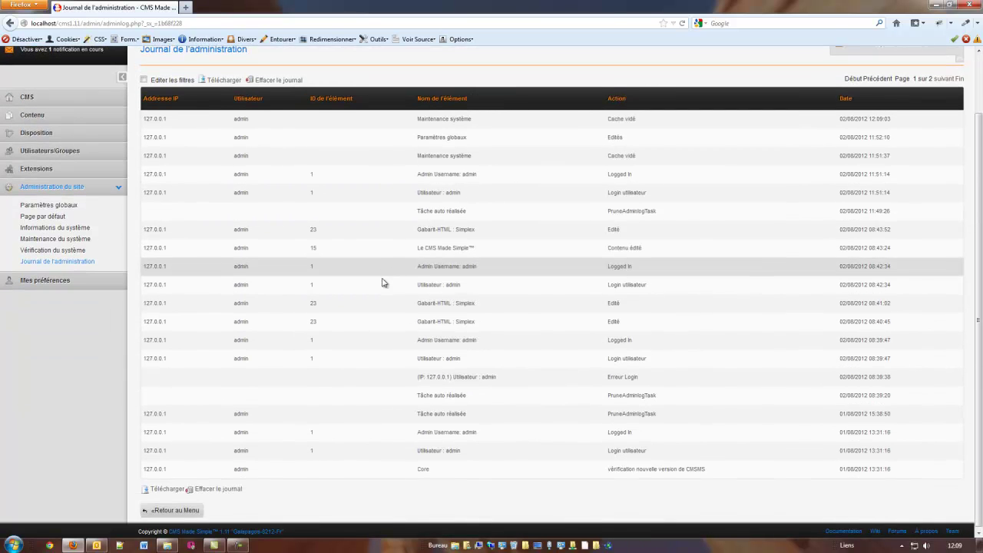
pyautogui.scroll(2, 382, 281)
pyautogui.click(278, 144)
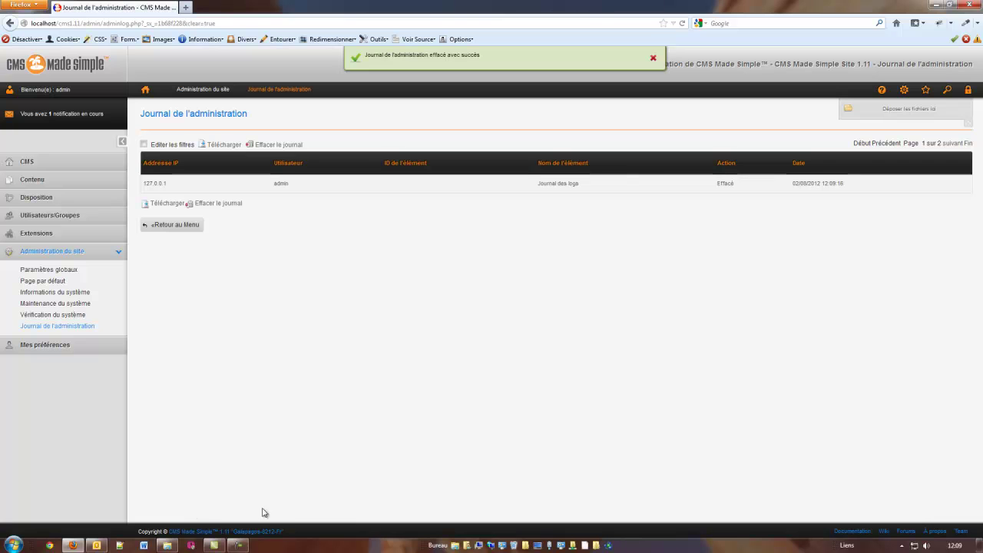
pyautogui.click(167, 547)
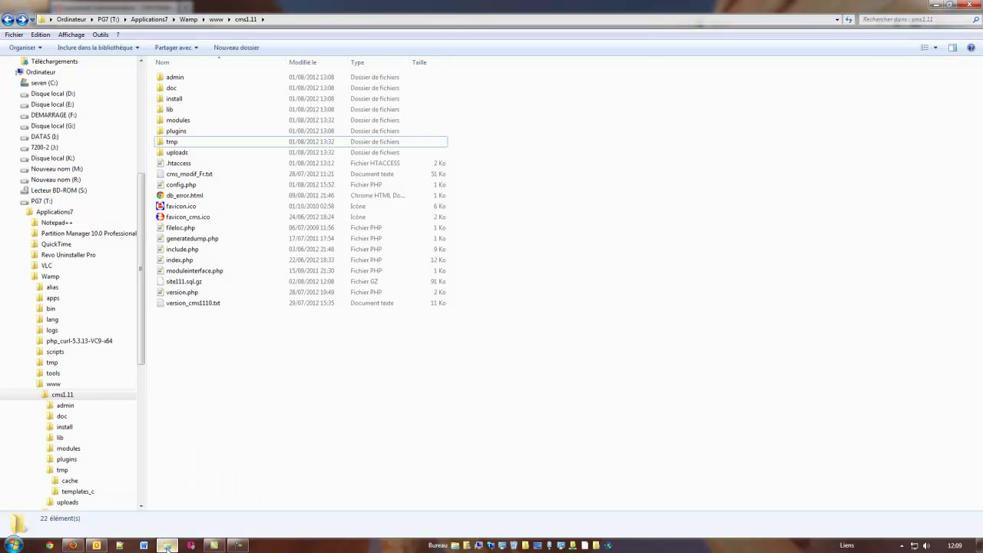
# Delete the ten cached PHP files in tmp\templates_c, then return to the cms1.11 folder.
pyautogui.click(172, 142)
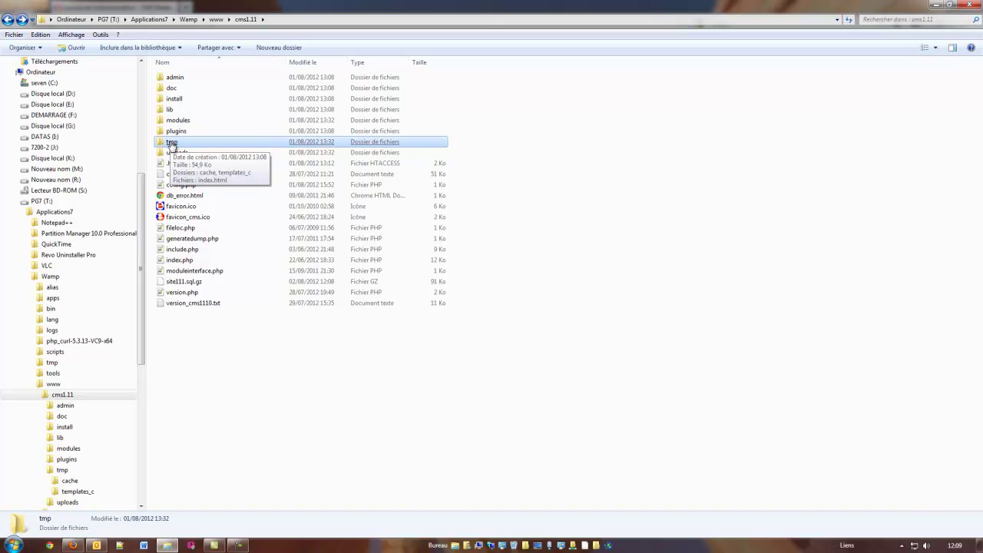
pyautogui.doubleClick(172, 143)
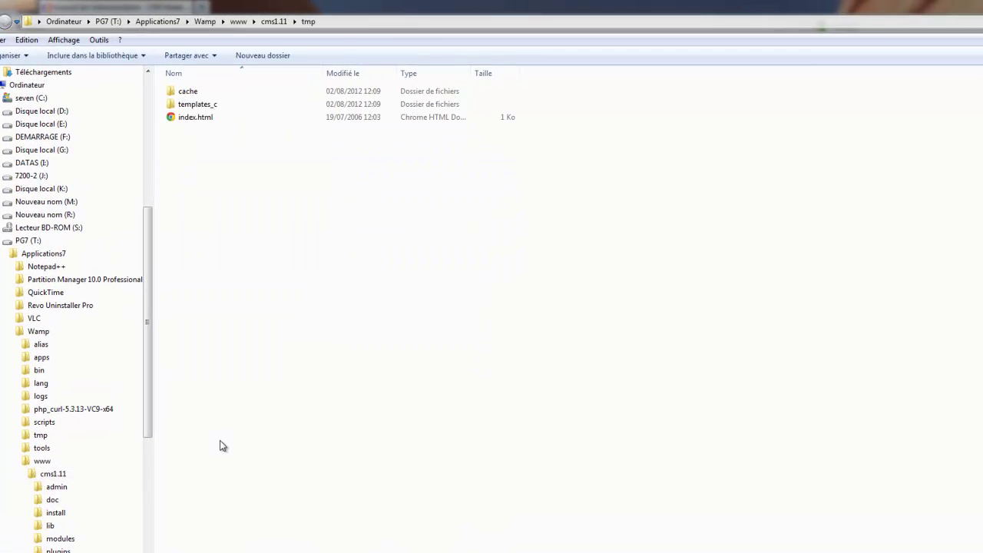
pyautogui.doubleClick(193, 105)
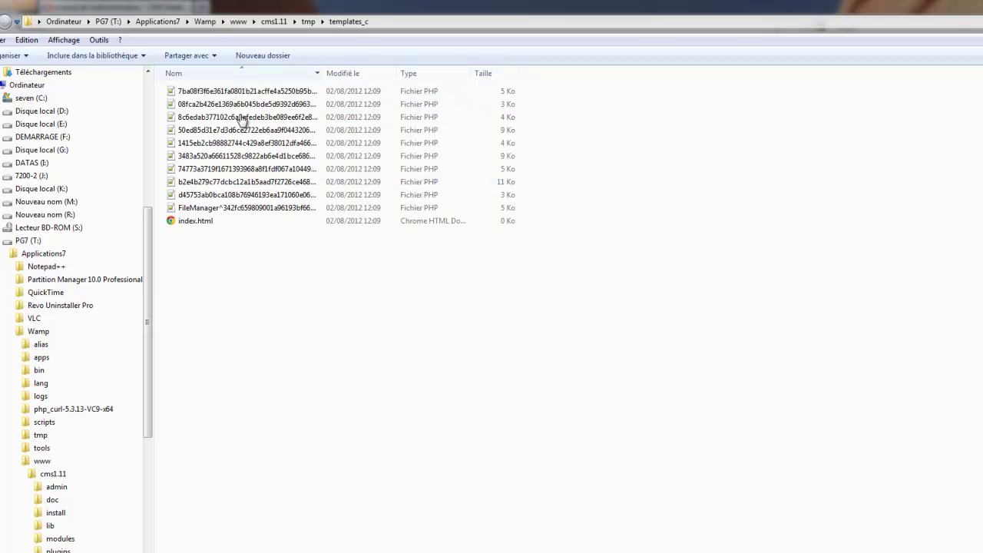
pyautogui.click(232, 94)
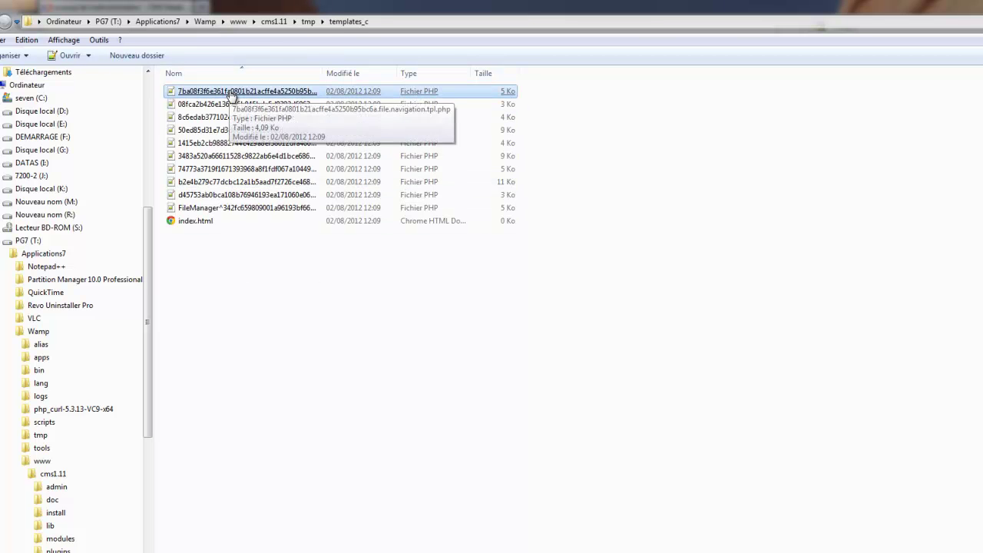
pyautogui.keyDown('shift'); pyautogui.click(244, 209); pyautogui.keyUp('shift')
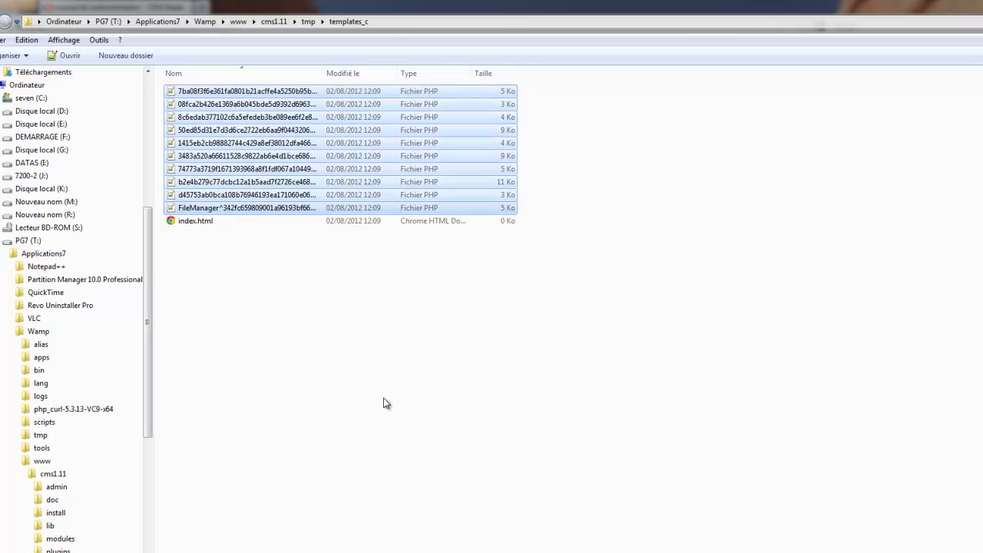
pyautogui.press('Delete')
pyautogui.click(618, 345)
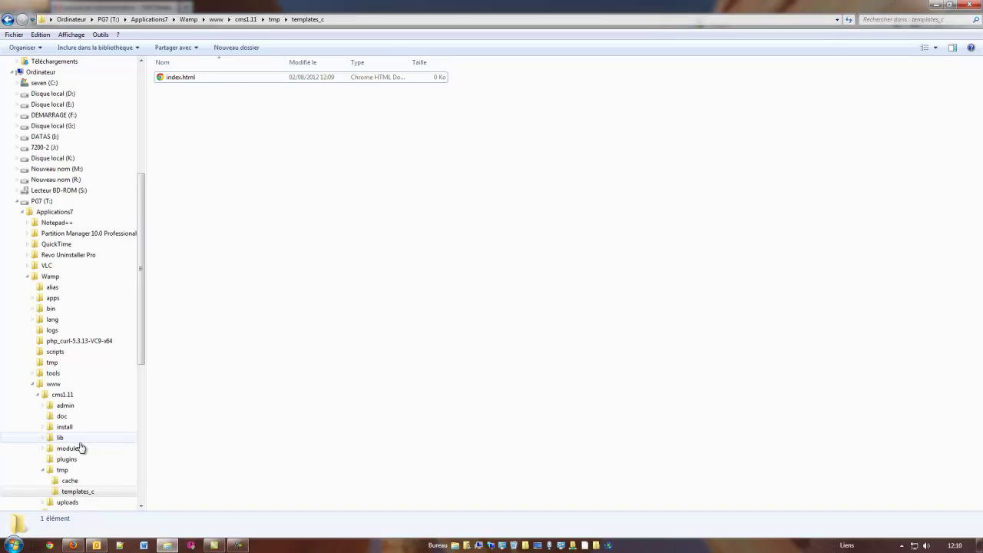
pyautogui.click(56, 394)
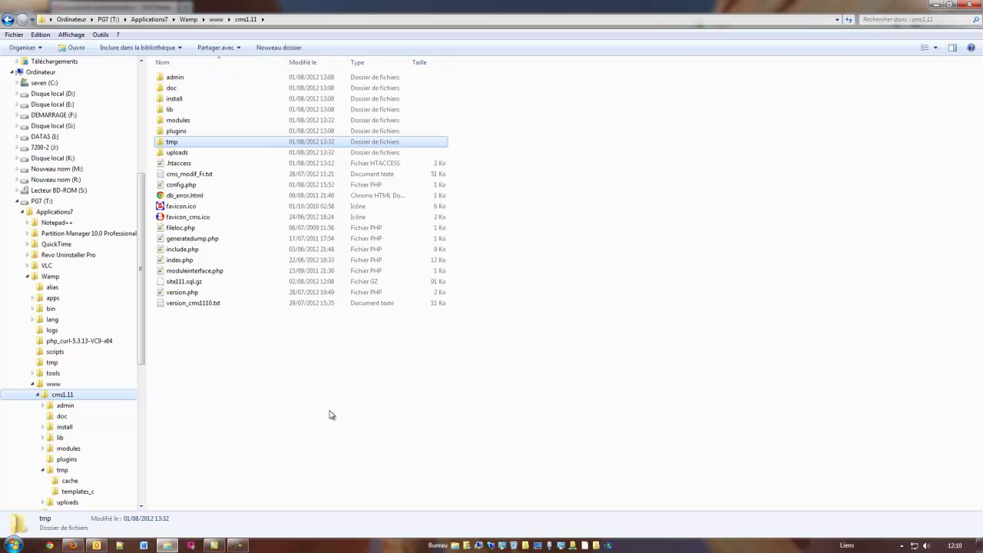
# Search 'fillezilla' in a new Firefox tab and open the FileZilla Client Download page.
pyautogui.click(69, 545)
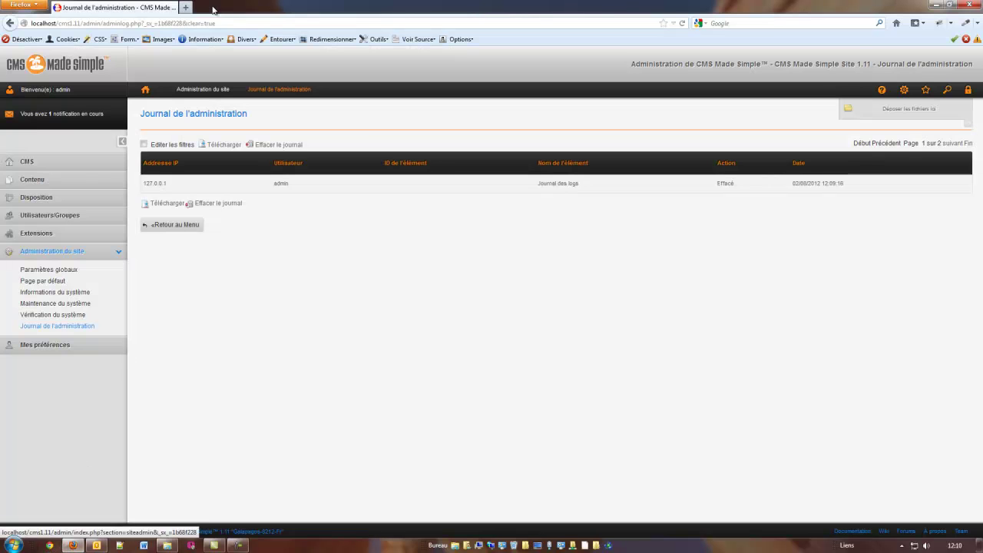
pyautogui.click(185, 7)
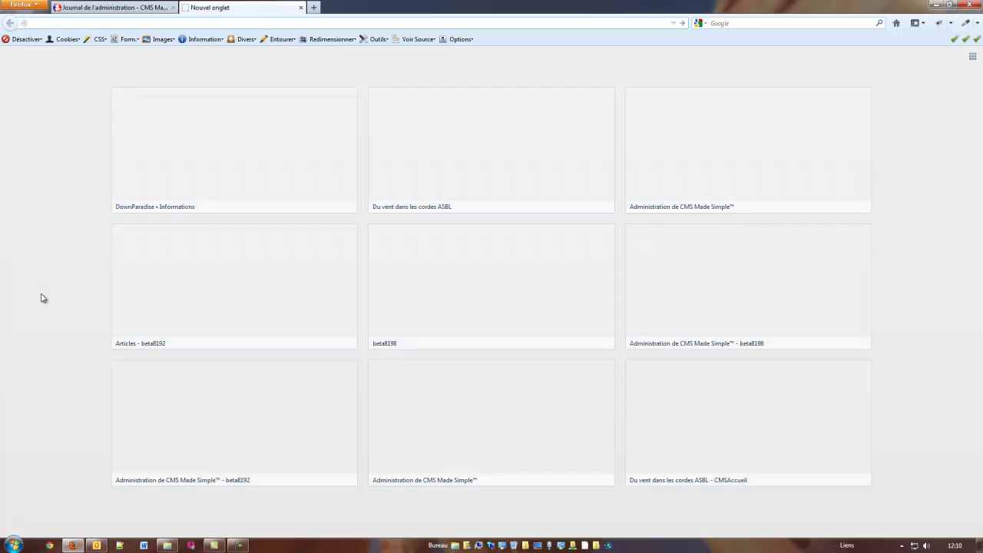
pyautogui.write('fillezill')
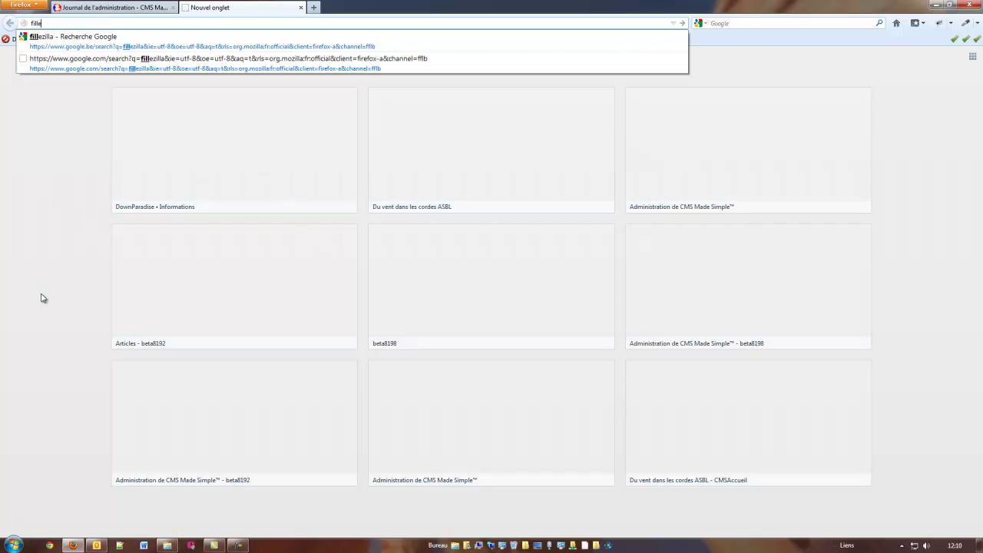
pyautogui.write('a')
pyautogui.press('Return')
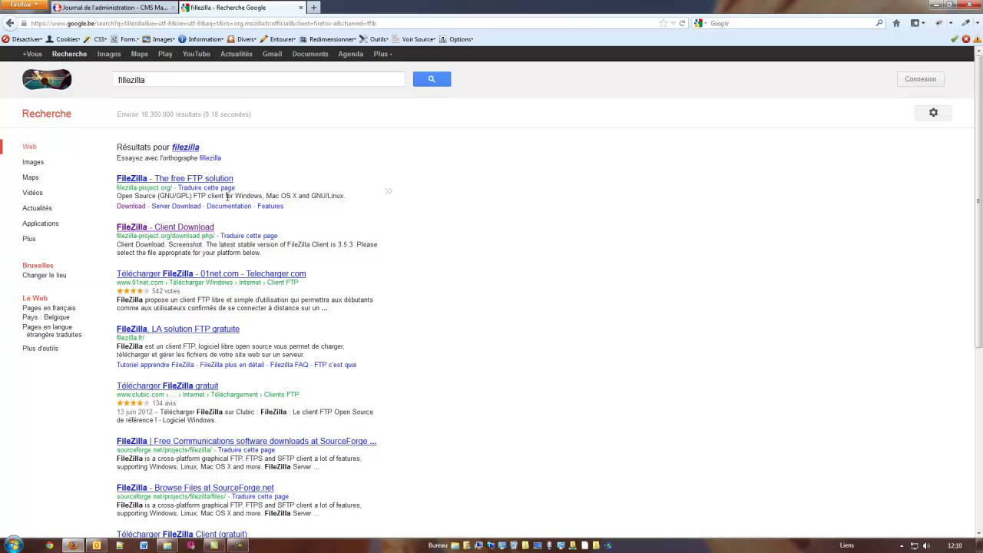
pyautogui.click(185, 229)
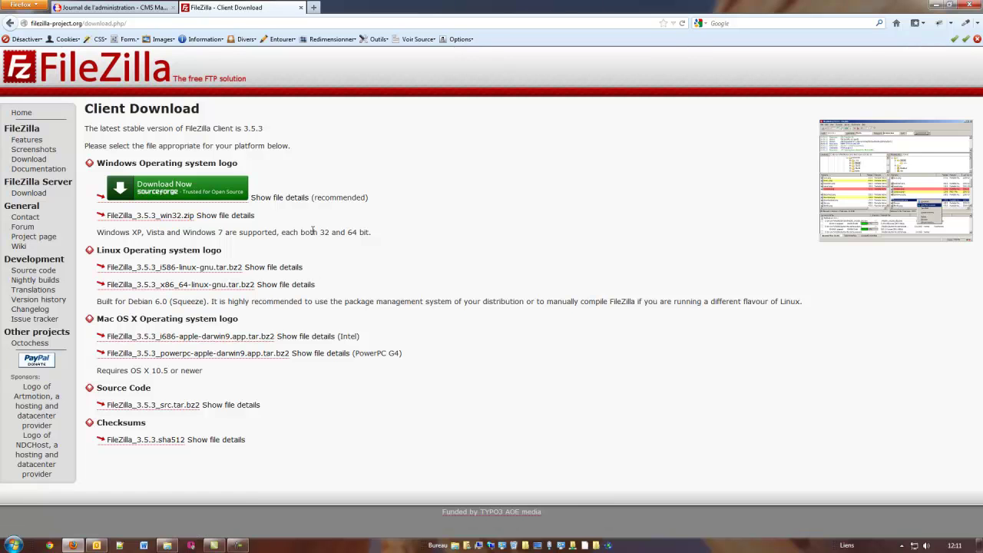
pyautogui.moveTo(301, 232); pyautogui.dragTo(369, 233)
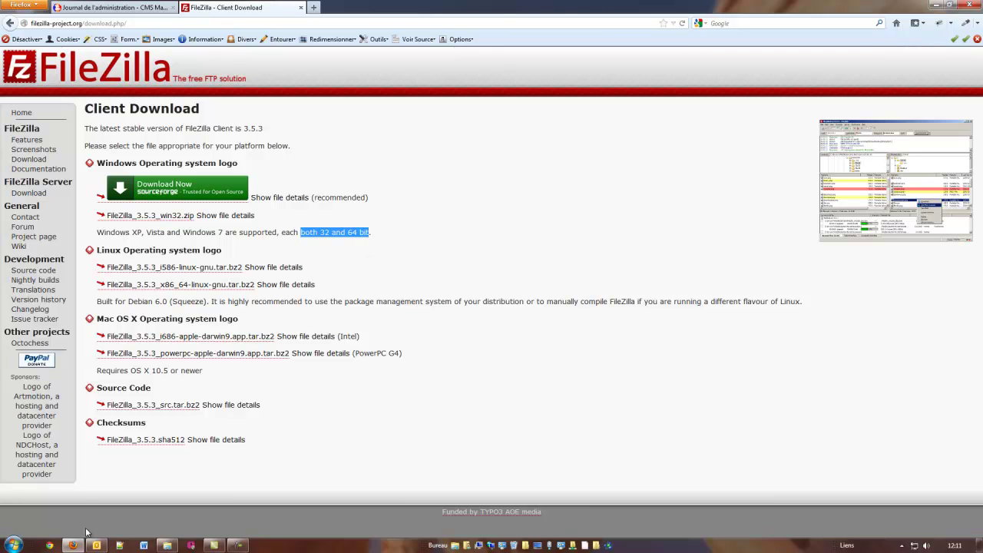
pyautogui.click(15, 546)
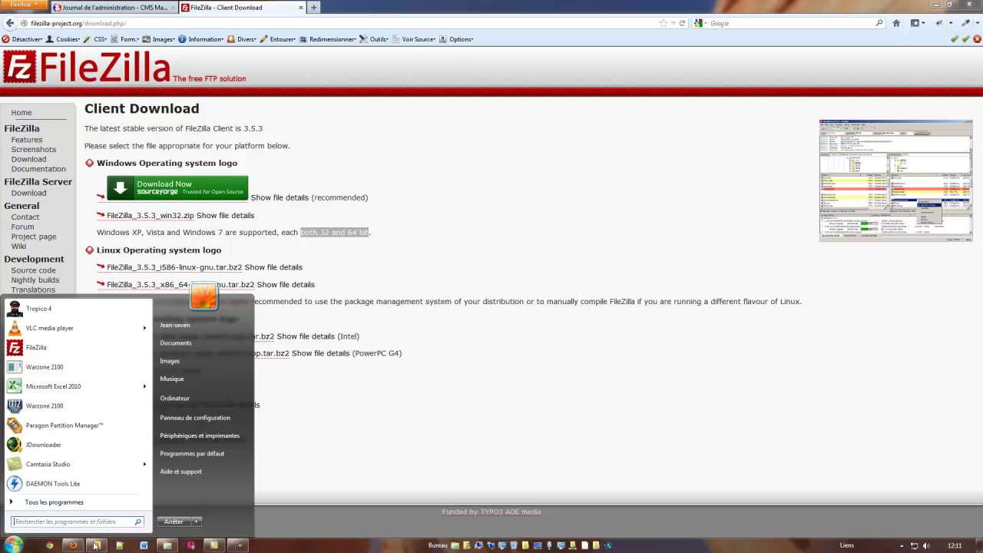
# Launch FileZilla from the Start menu and review the local cms1.11 site folder.
pyautogui.click(37, 348)
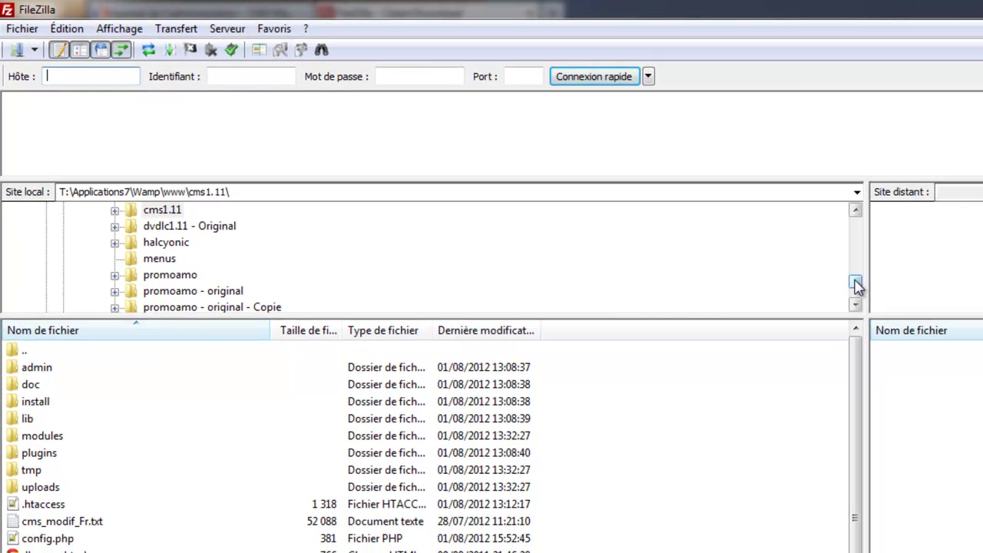
pyautogui.moveTo(856, 284); pyautogui.dragTo(856, 220)
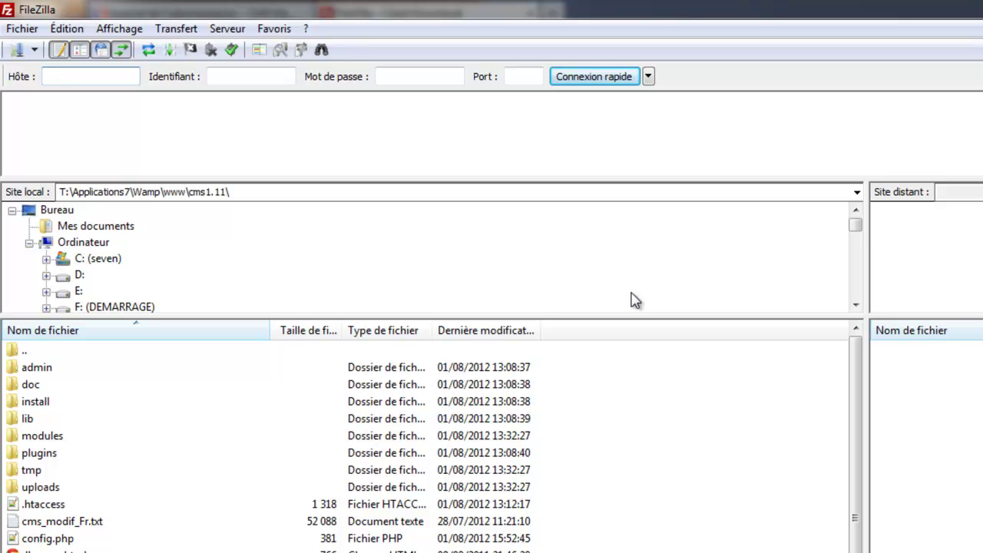
pyautogui.moveTo(858, 225); pyautogui.dragTo(860, 264)
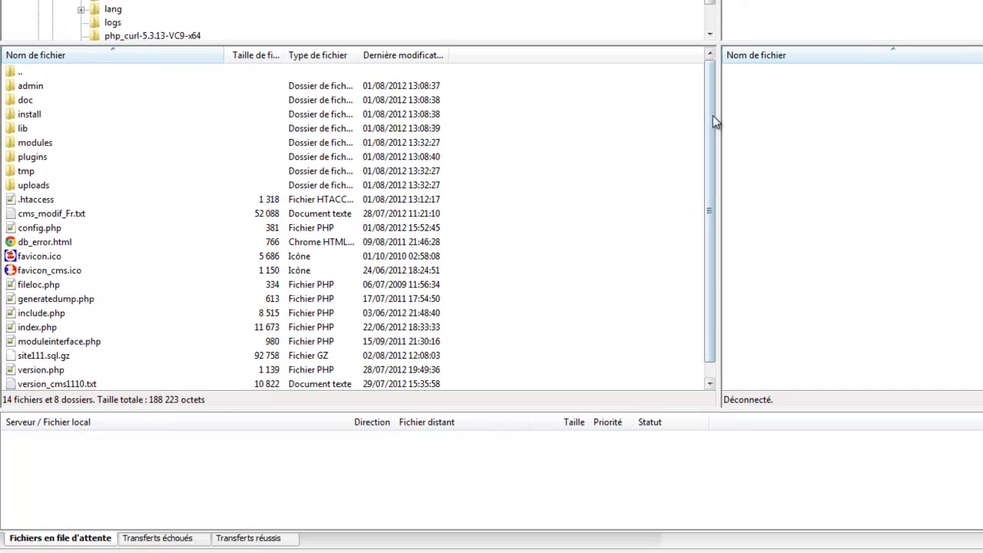
pyautogui.moveTo(714, 126)
pyautogui.mouseDown()
pyautogui.moveTo(724, 241)
pyautogui.moveTo(709, 100)
pyautogui.moveTo(725, 235)
pyautogui.moveTo(724, 143)
pyautogui.moveTo(709, 243)
pyautogui.moveTo(708, 119)
pyautogui.mouseUp()
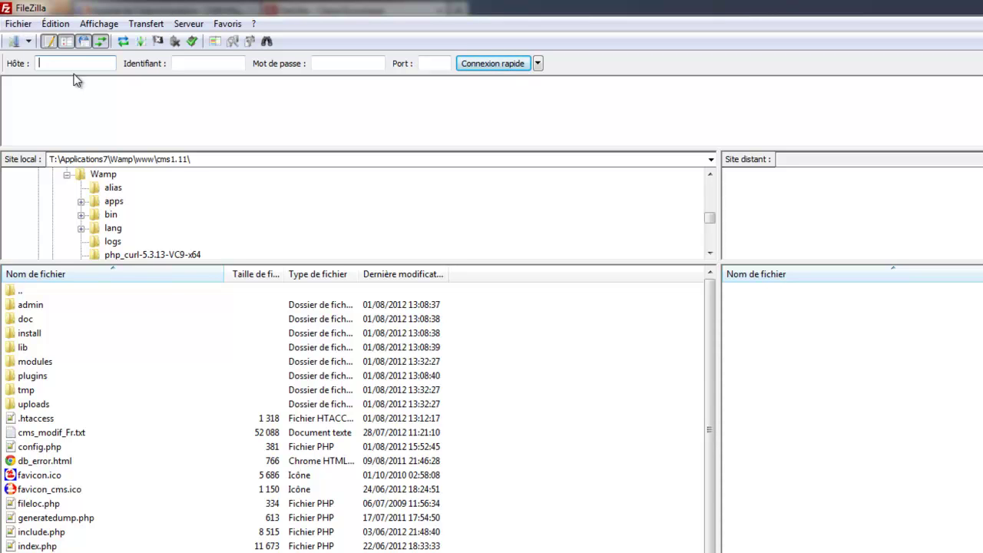
pyautogui.moveTo(54, 61)
# Connect to the saved hosting site through the Site Manager and open the remote www folder.
pyautogui.click(16, 26)
pyautogui.click(61, 41)
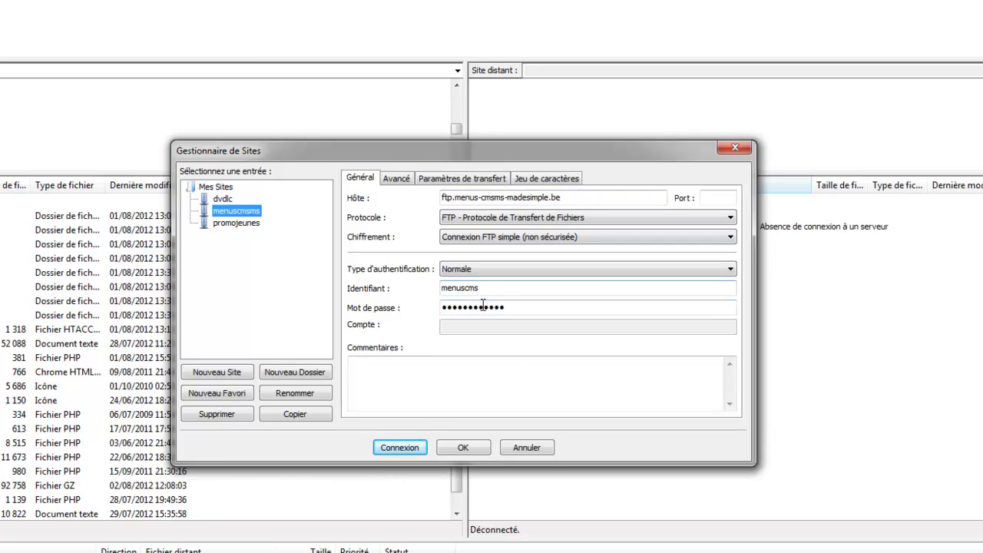
pyautogui.click(407, 447)
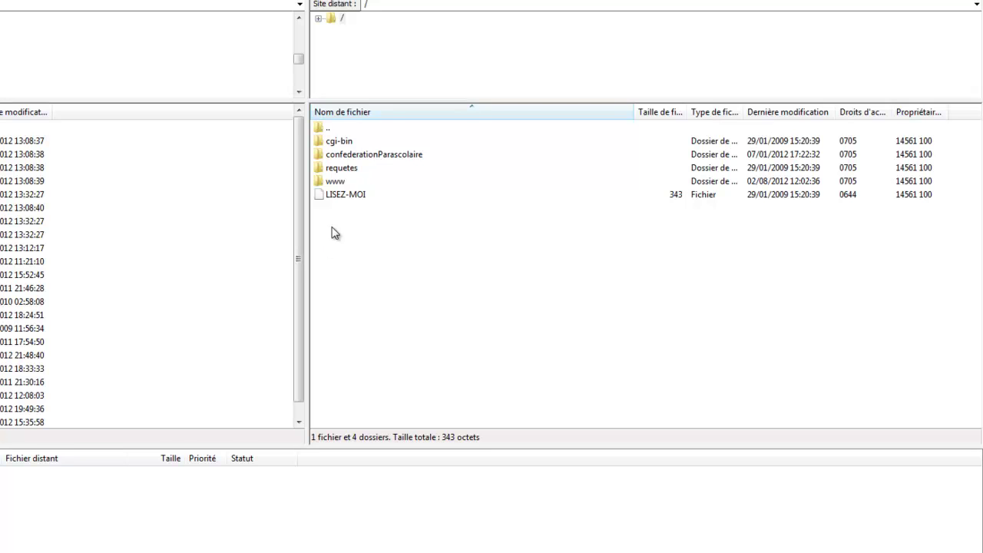
pyautogui.doubleClick(338, 182)
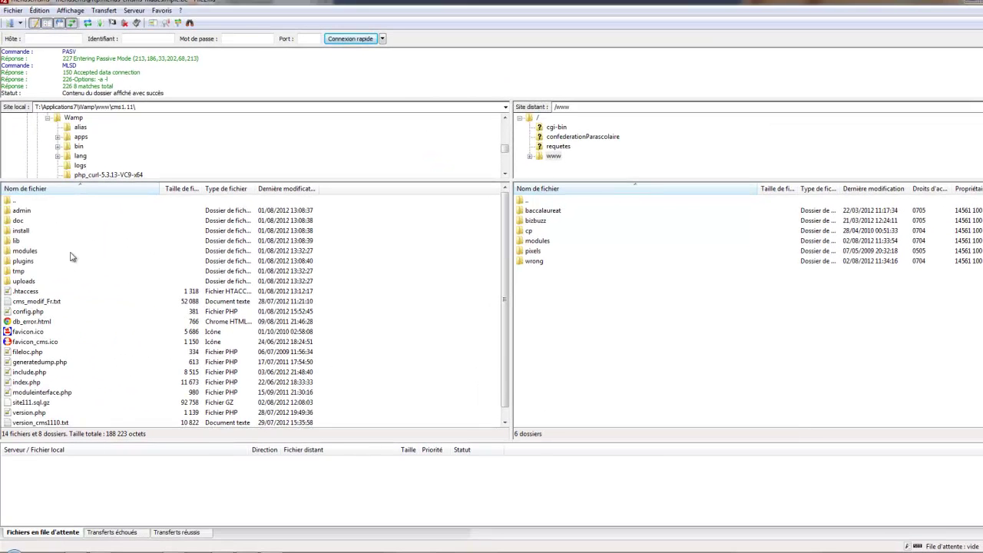
pyautogui.click(158, 262)
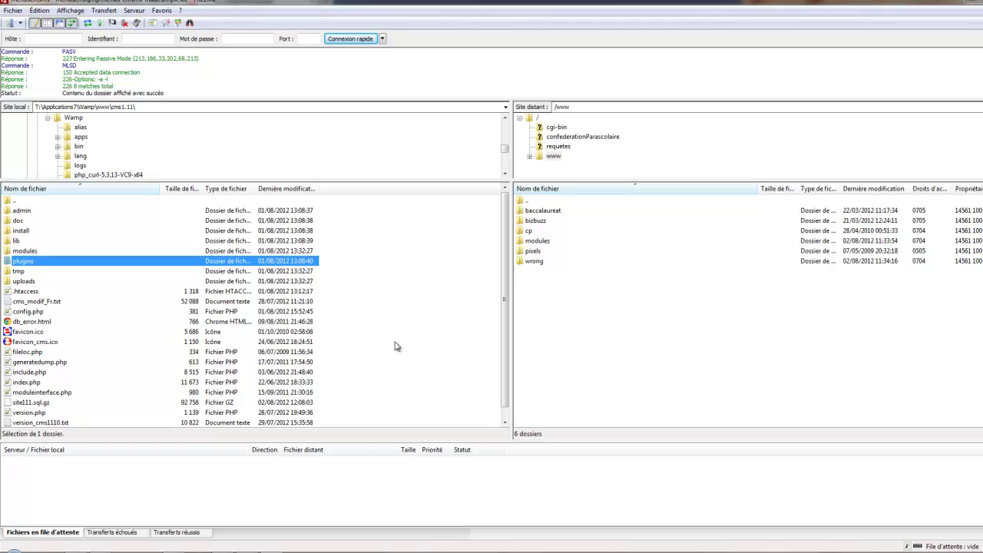
pyautogui.hotkey('ctrl', 'a')
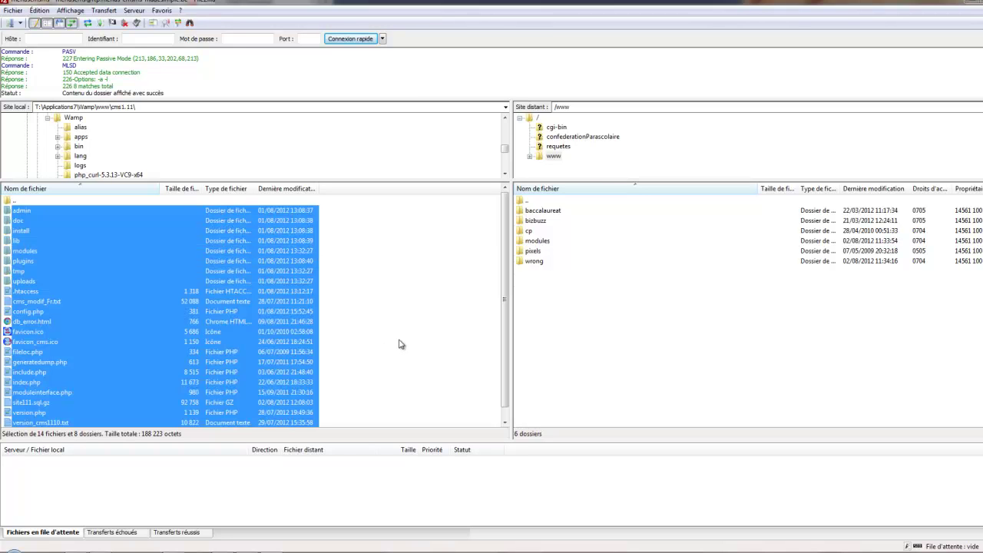
pyautogui.rightClick(50, 213)
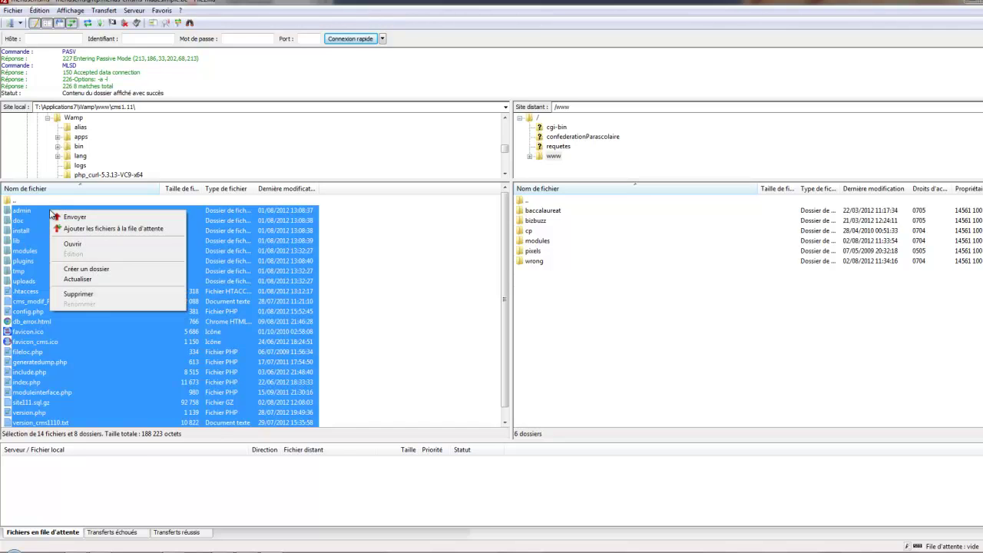
pyautogui.click(73, 218)
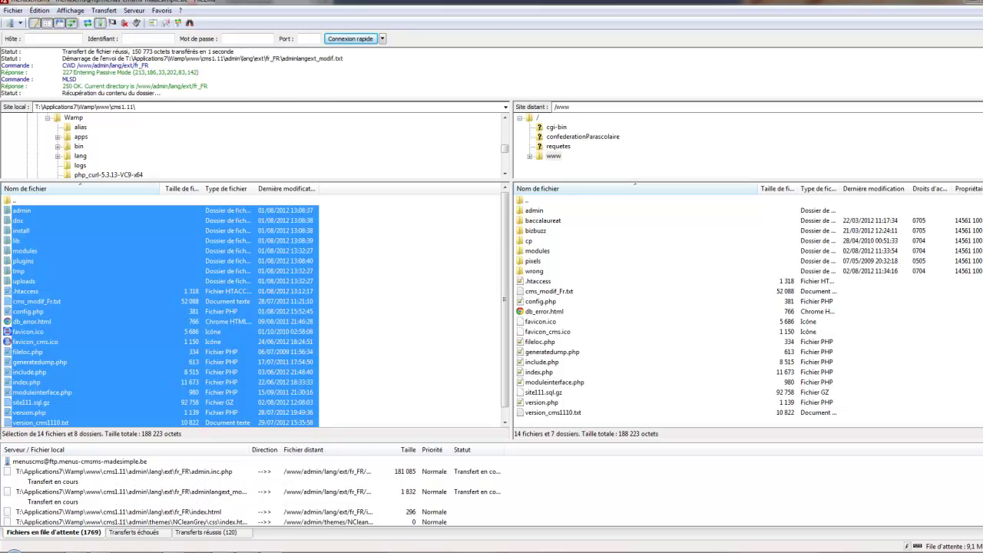
pyautogui.click(75, 550)
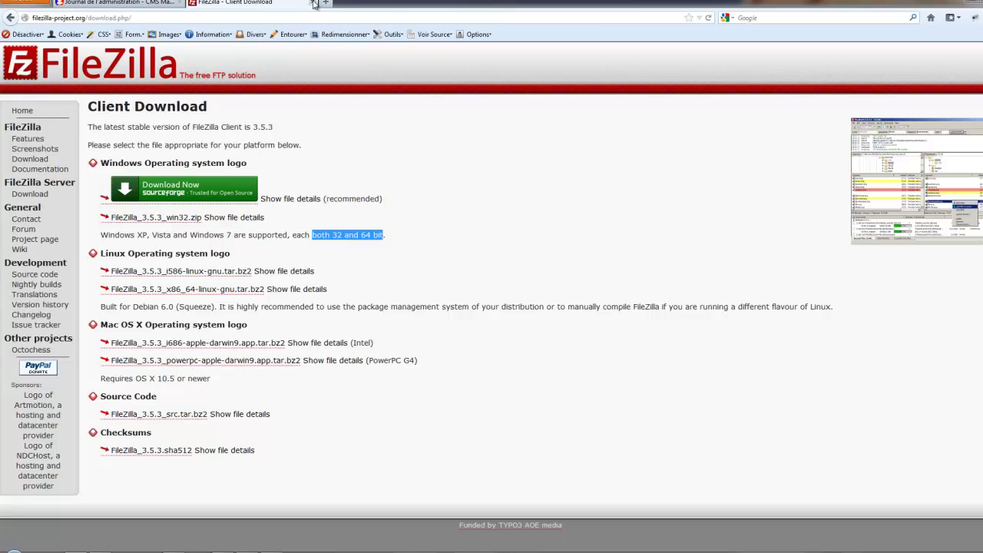
# Close the FileZilla download tab and load the OVH website in a new tab.
pyautogui.click(314, 3)
pyautogui.click(176, 7)
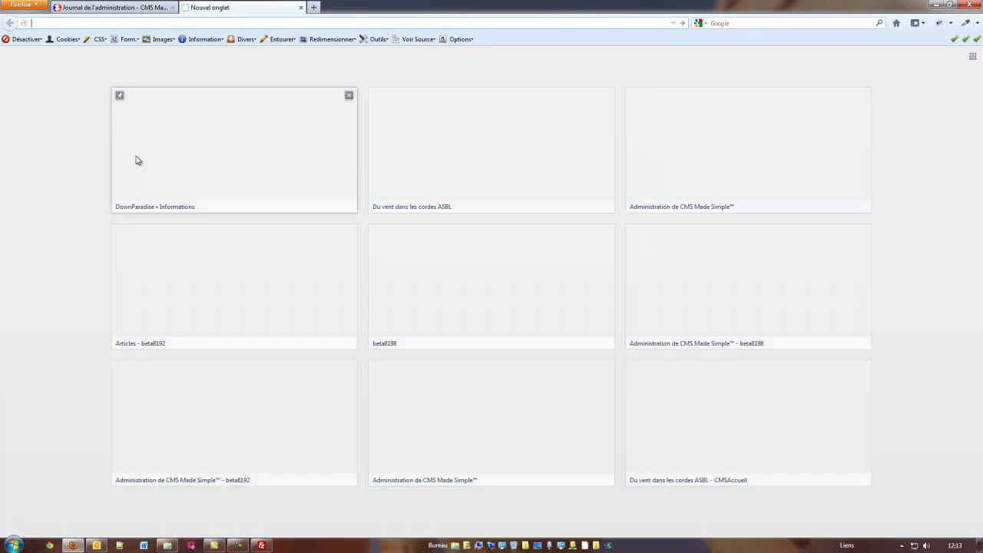
pyautogui.write('ovh.com/')
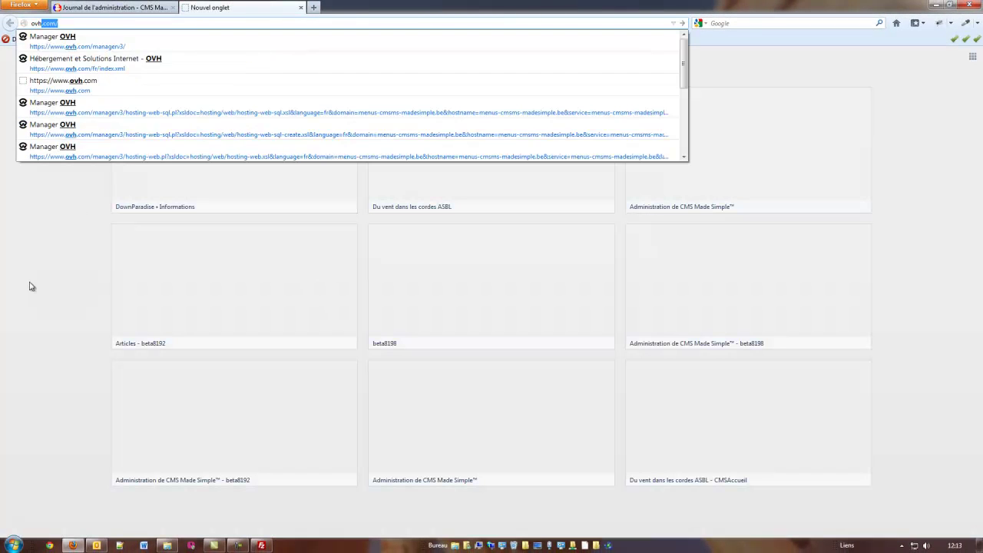
pyautogui.press('Return')
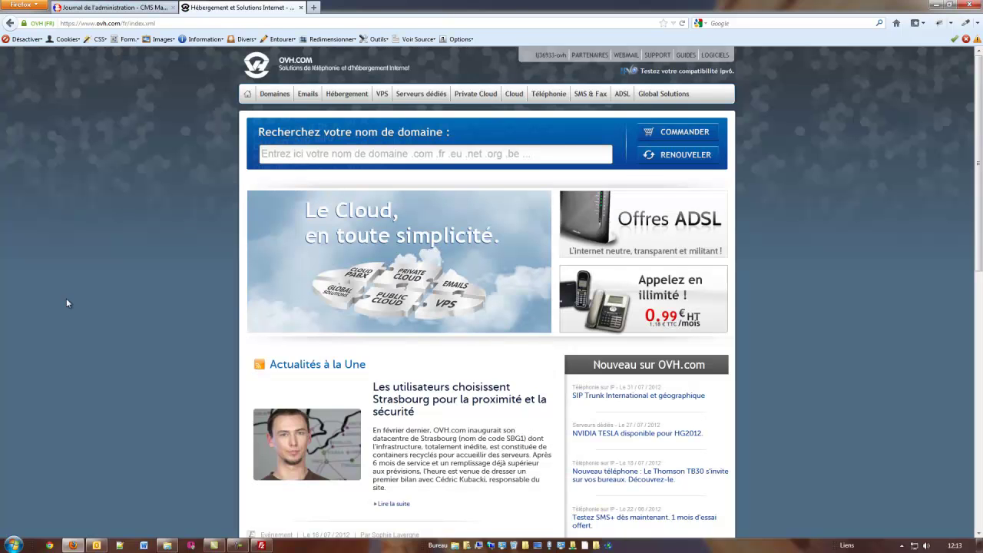
# Reach the OVH Manager login and sign in with the saved account credentials.
pyautogui.click(549, 57)
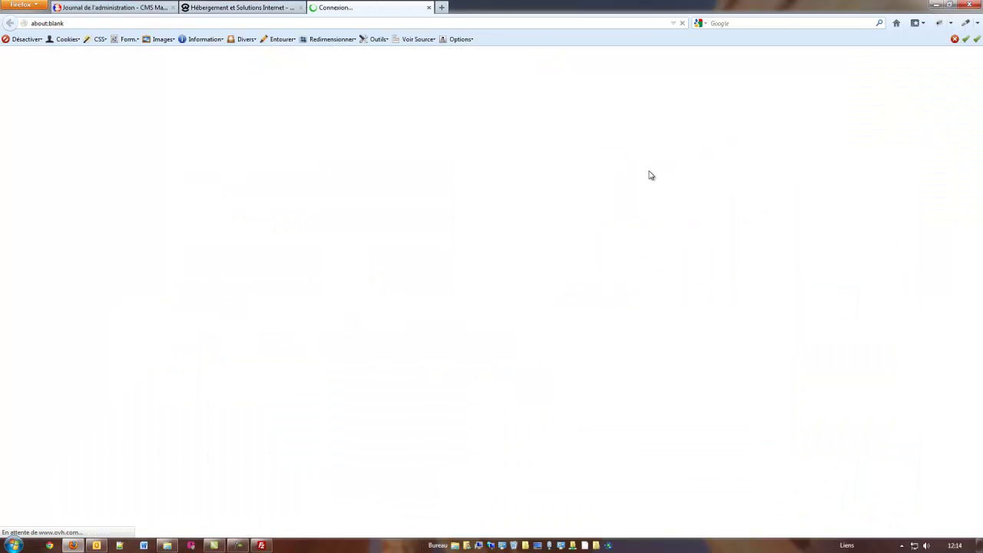
pyautogui.click(661, 68)
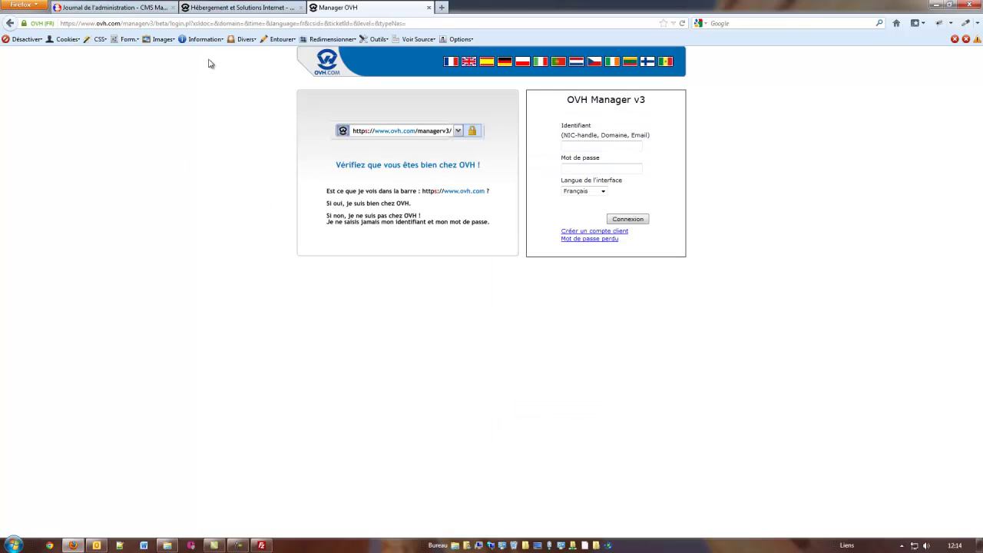
pyautogui.click(259, 15)
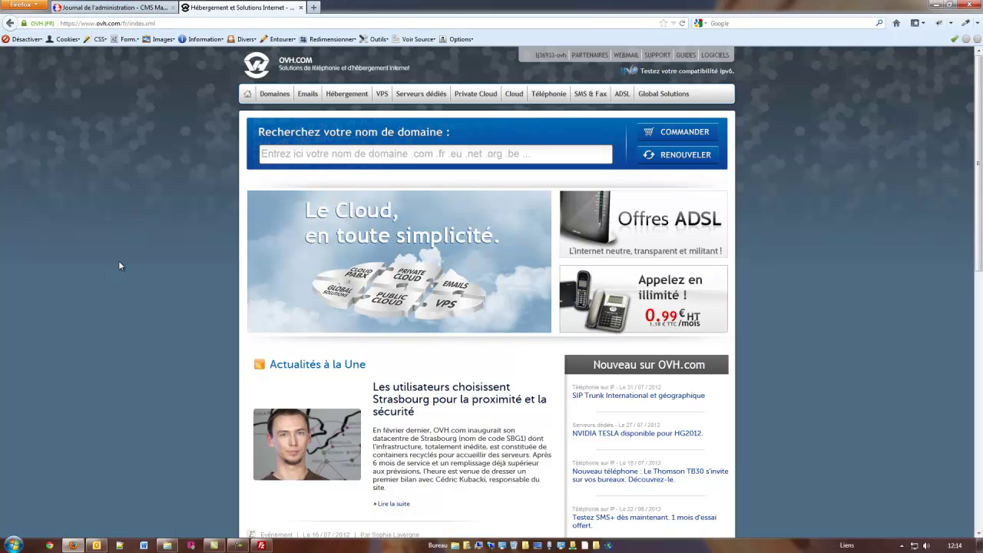
pyautogui.click(552, 56)
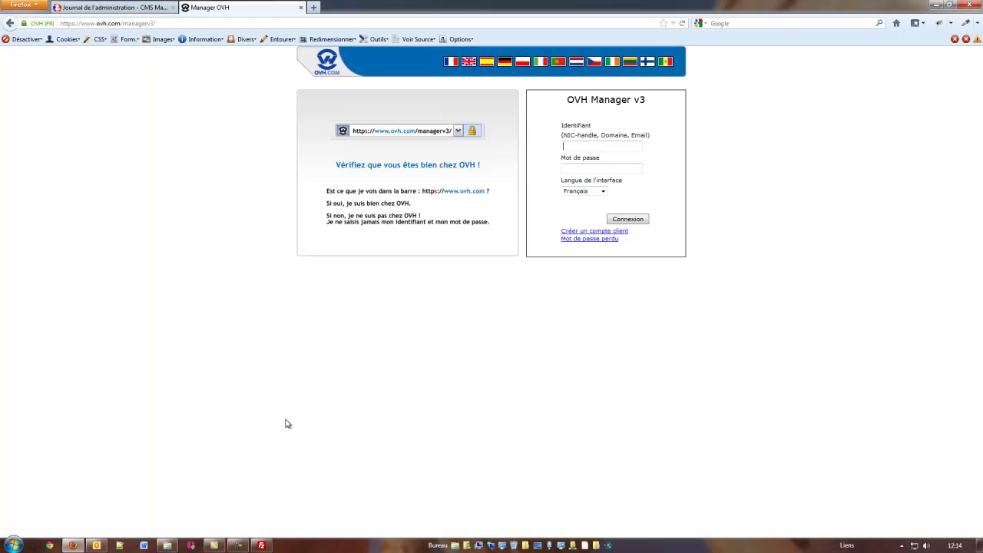
pyautogui.write('l')
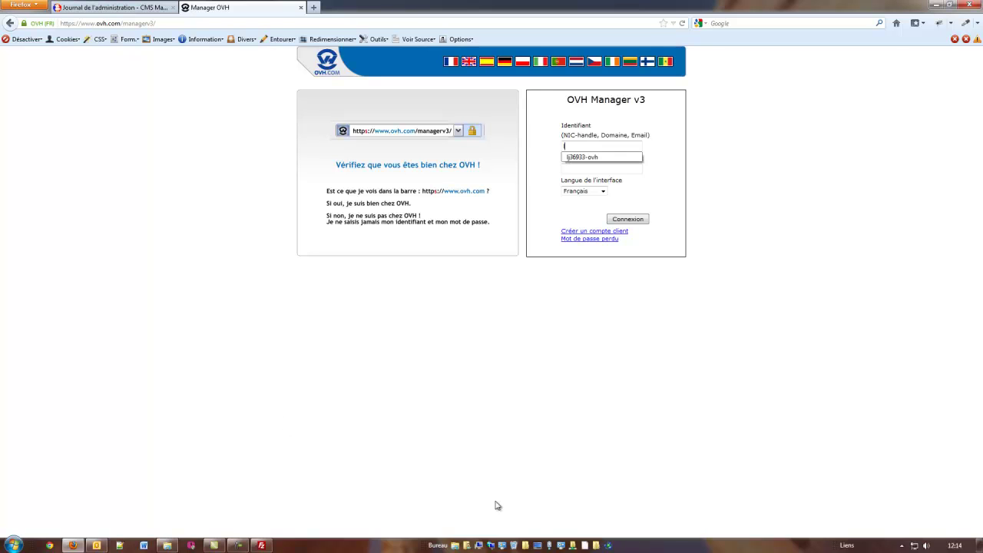
pyautogui.click(582, 160)
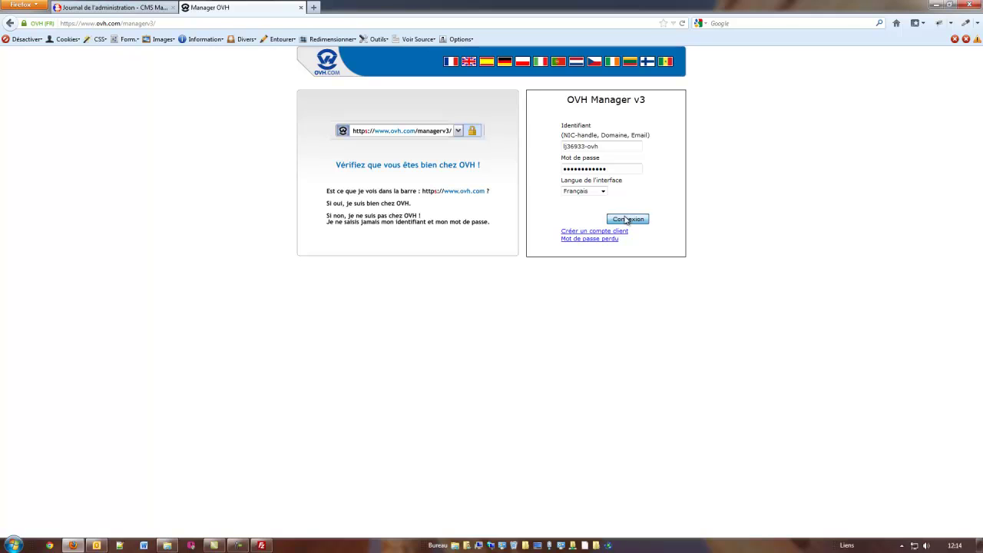
pyautogui.click(628, 220)
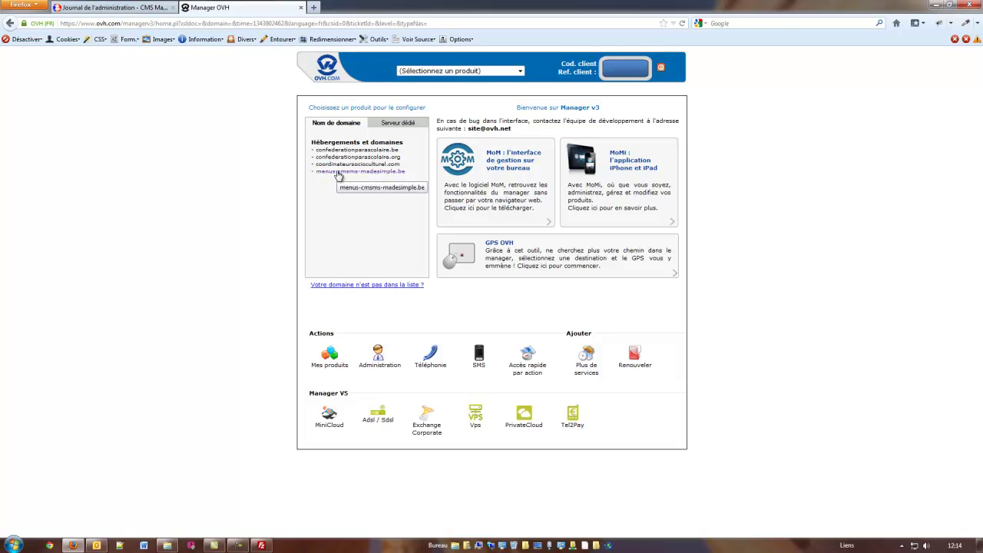
# Open Gestion SQL for the menus-cmsms-madesimple.be hosting package via Hébergement.
pyautogui.click(338, 173)
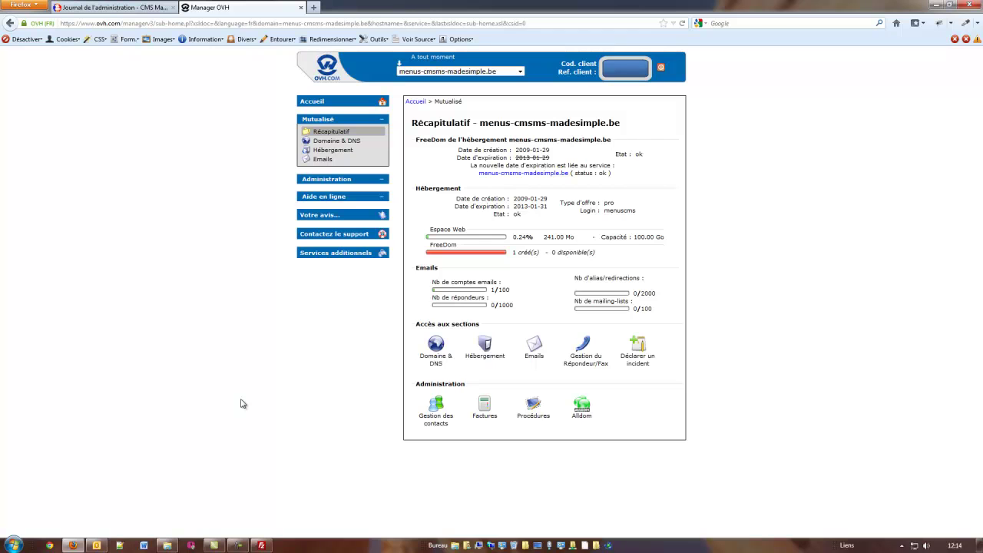
pyautogui.click(486, 349)
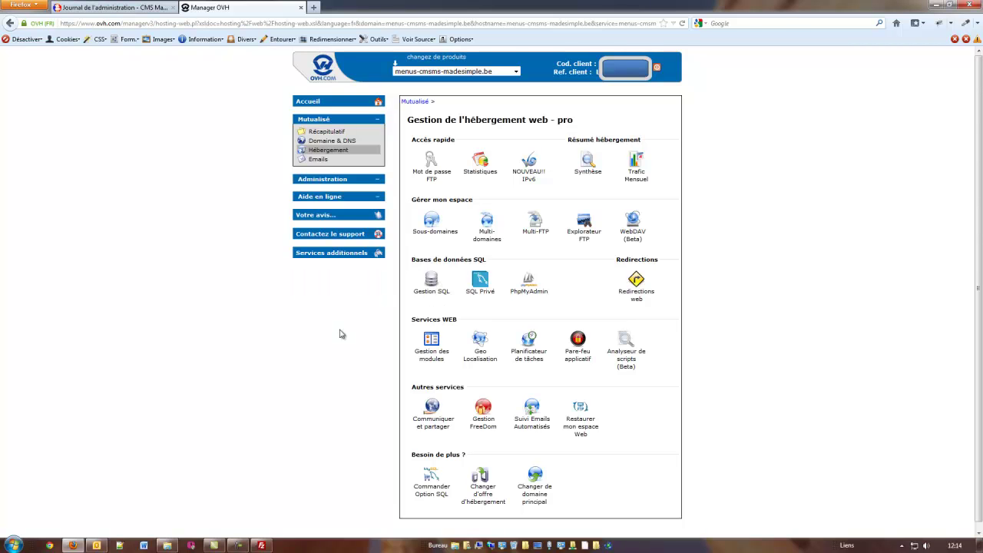
pyautogui.click(427, 289)
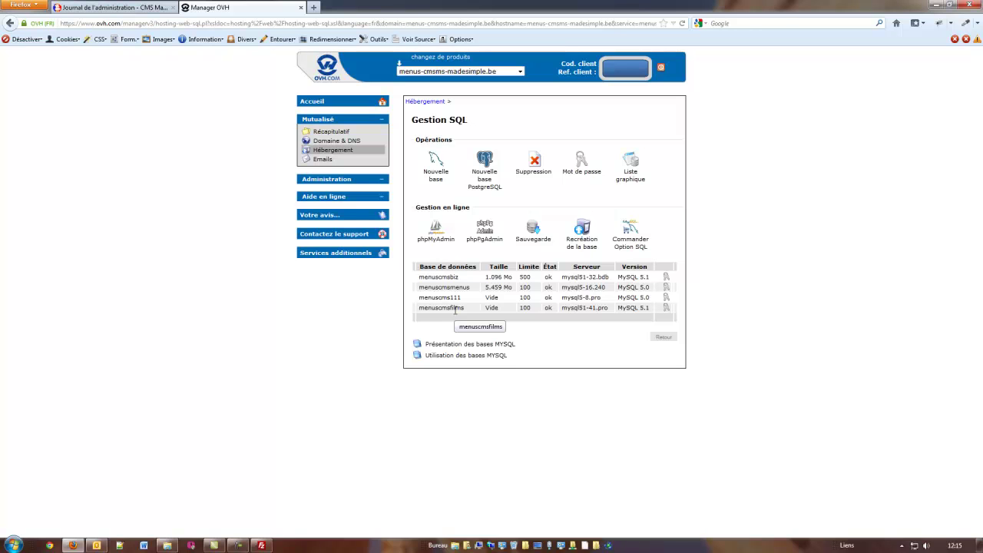
# Request a new MySQL database named menuscms111, then check OVH's confirmation e-mail in Outlook.
pyautogui.click(436, 165)
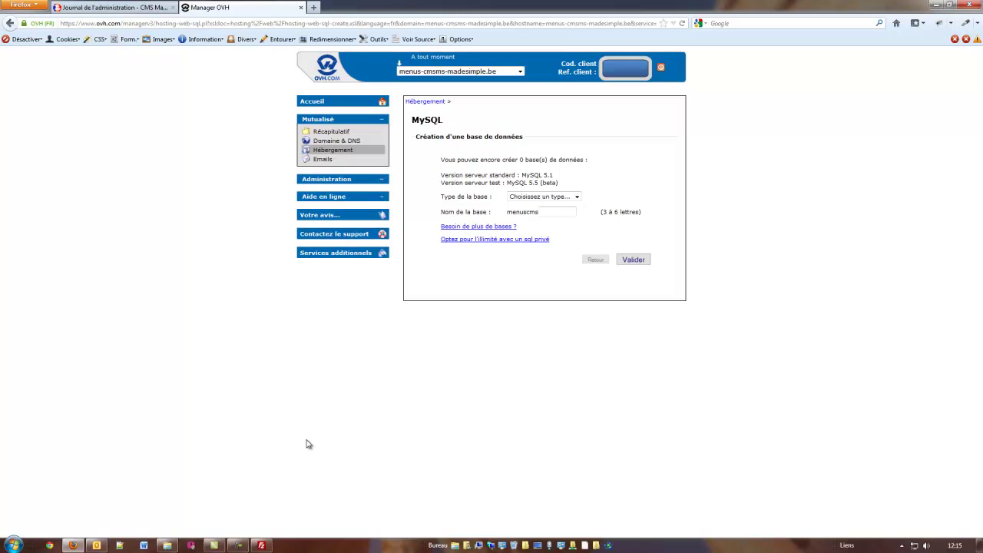
pyautogui.click(576, 198)
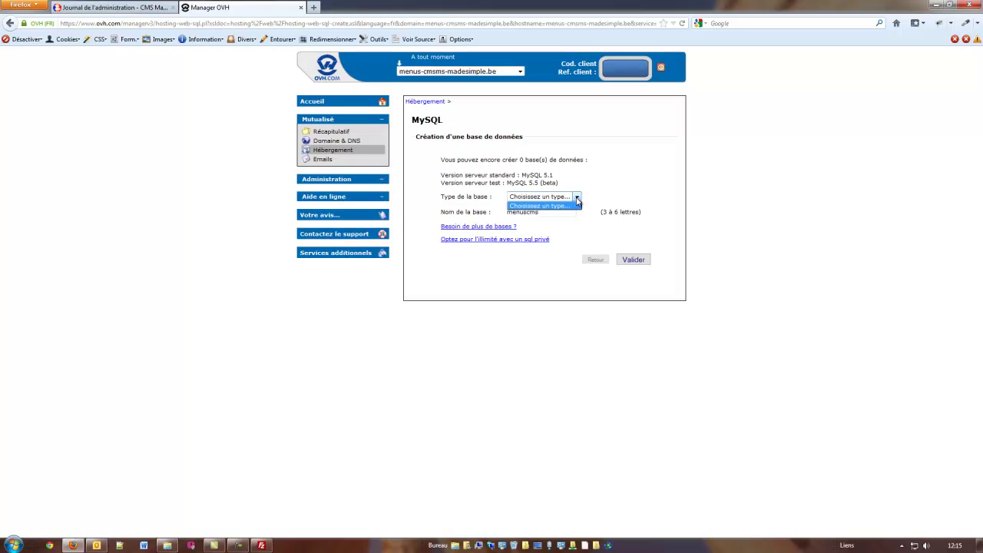
pyautogui.click(576, 198)
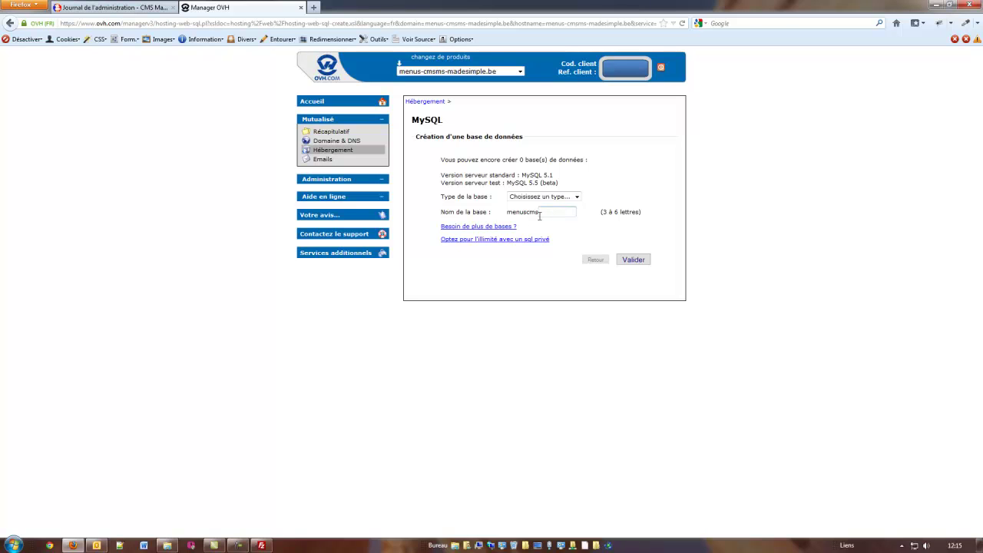
pyautogui.write('111')
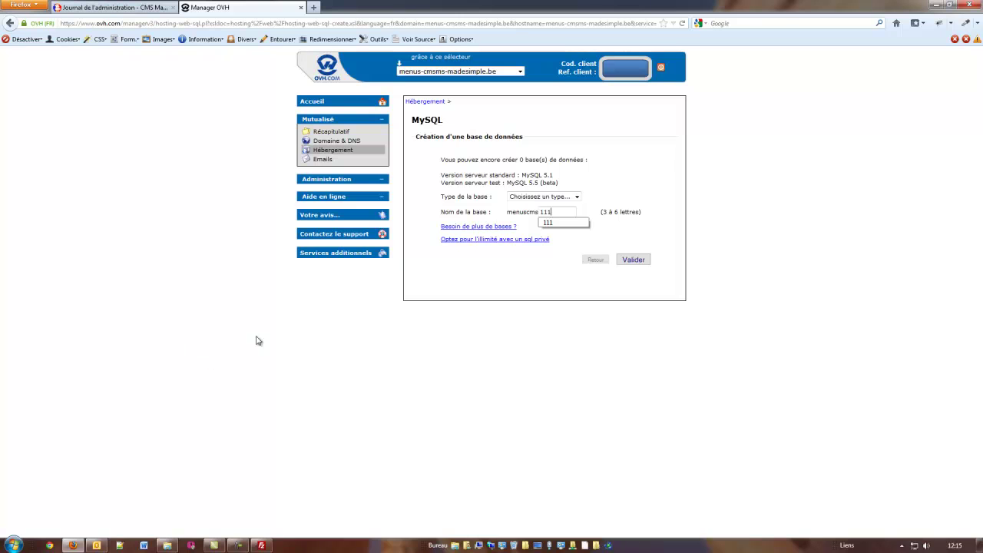
pyautogui.click(634, 262)
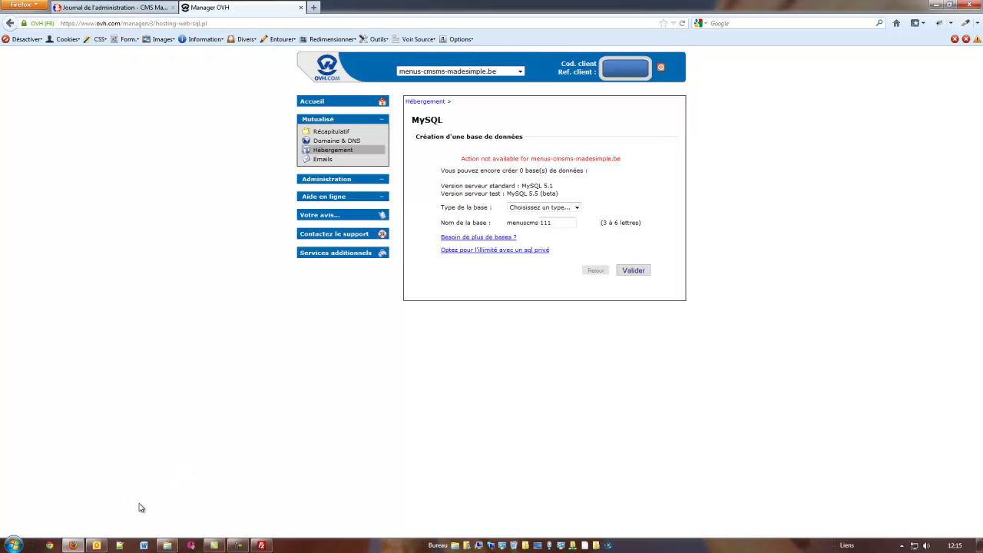
pyautogui.click(96, 545)
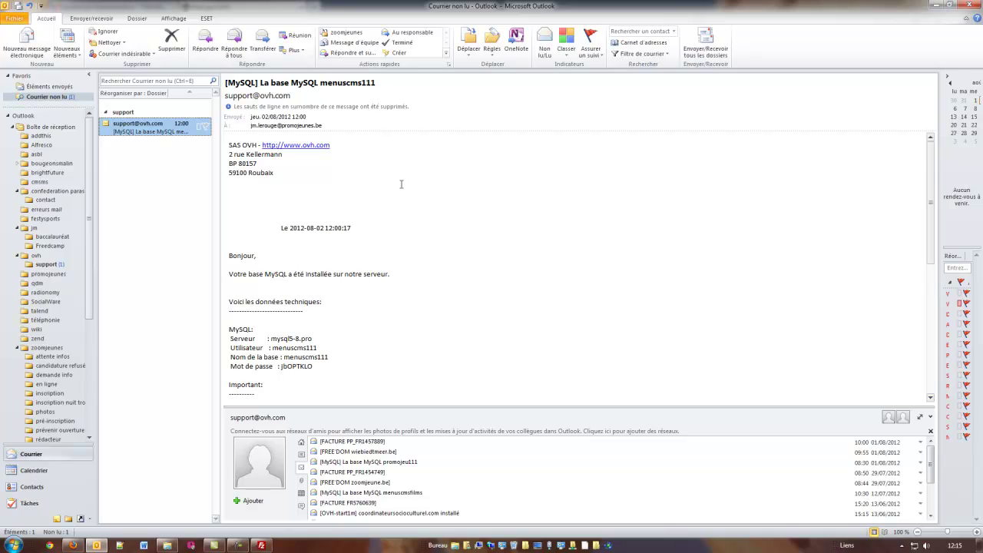
# Read menuscms111's details (server mysql5-8.pro) in the OVH e-mail, then open the WampServer tray menu.
pyautogui.scroll(-1, 500, 273)
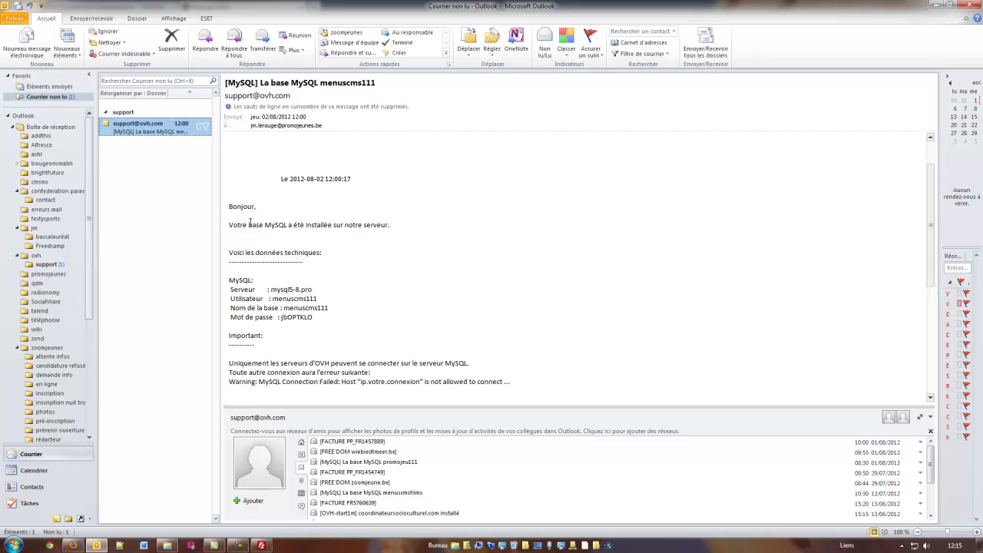
pyautogui.scroll(-1, 399, 261)
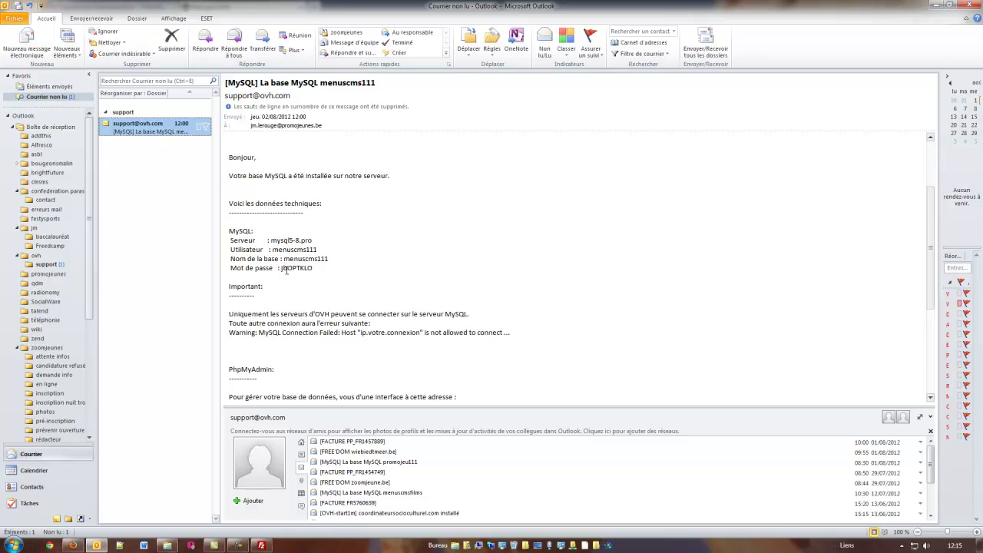
pyautogui.scroll(-3, 388, 296)
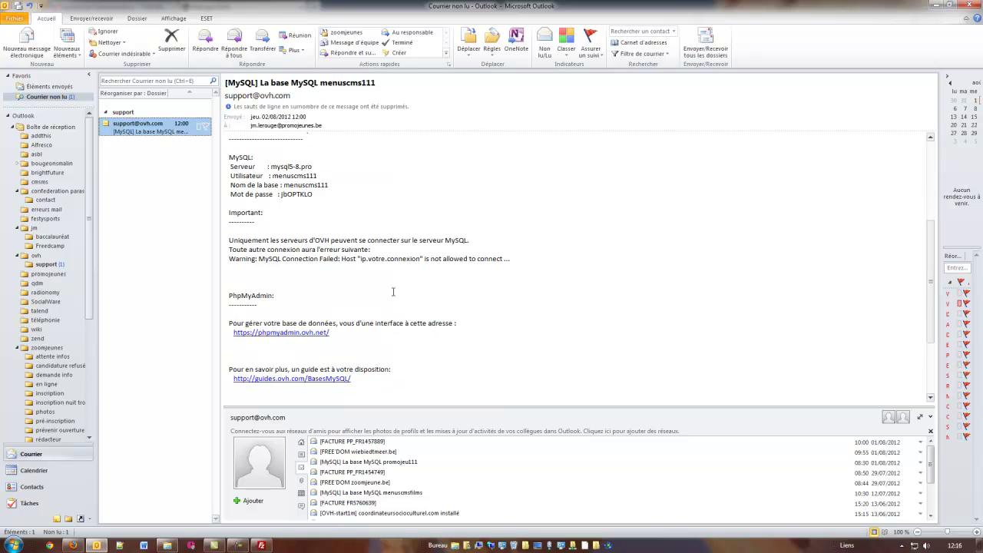
pyautogui.scroll(-5, 392, 292)
pyautogui.scroll(10, 391, 290)
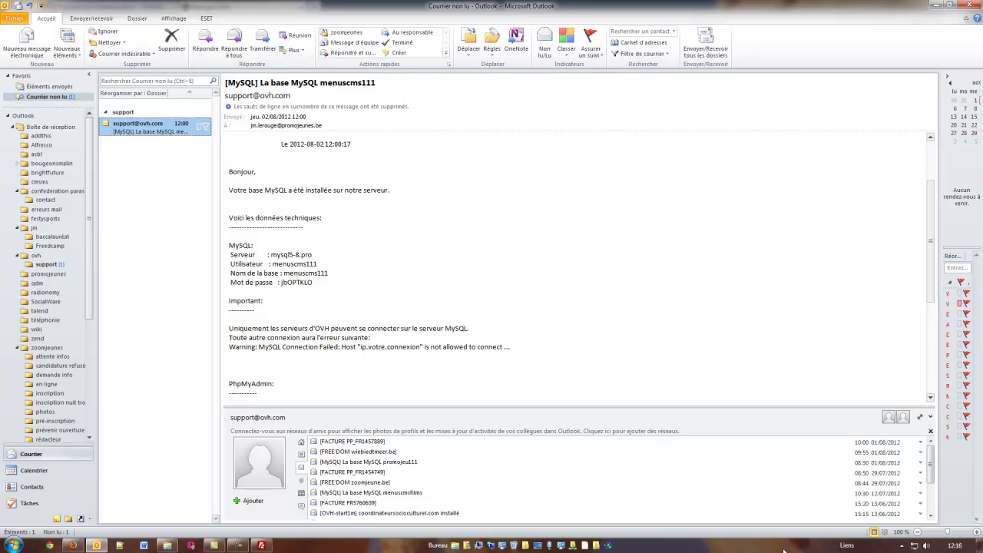
pyautogui.click(902, 546)
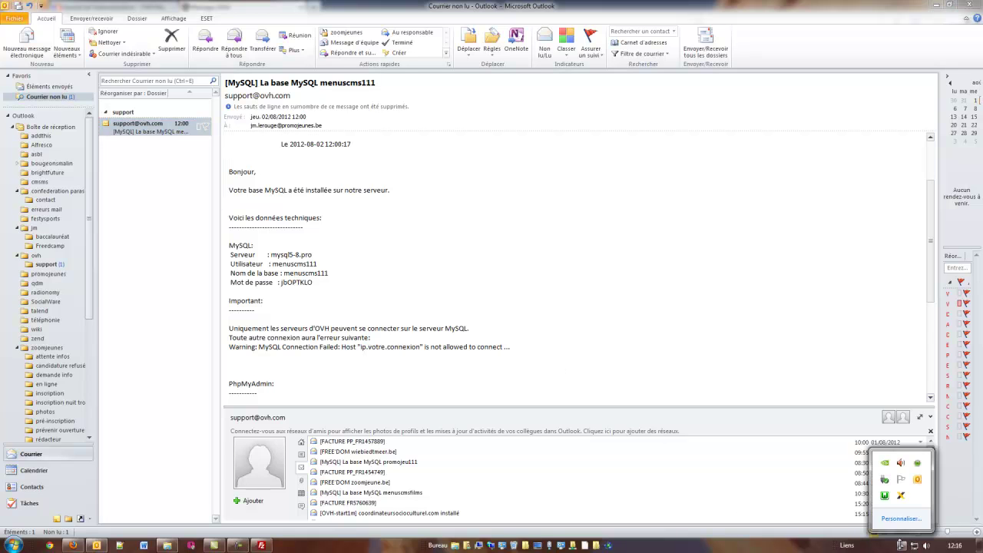
pyautogui.click(884, 495)
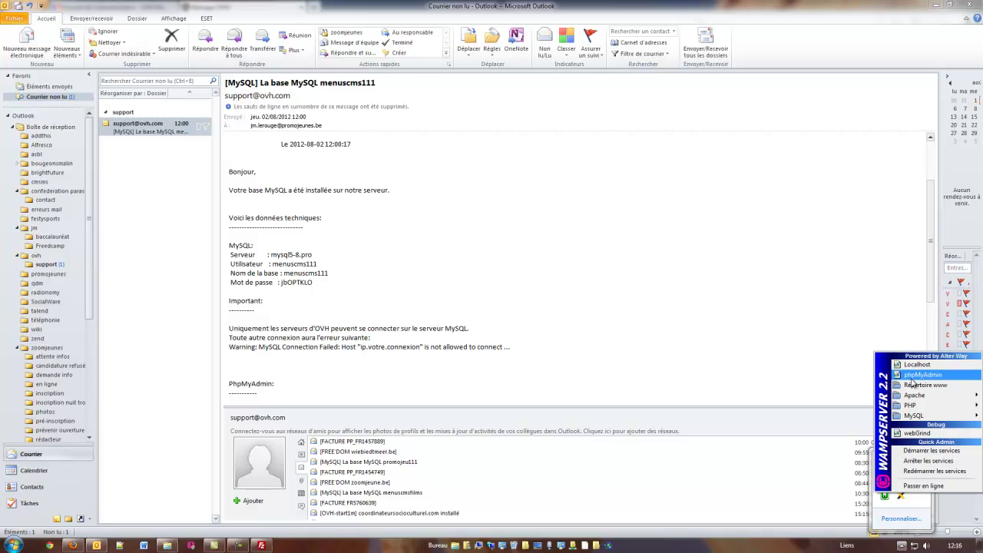
# Open the local www folder, select site111.sql.gz in cms1.11, and return to Firefox.
pyautogui.click(925, 384)
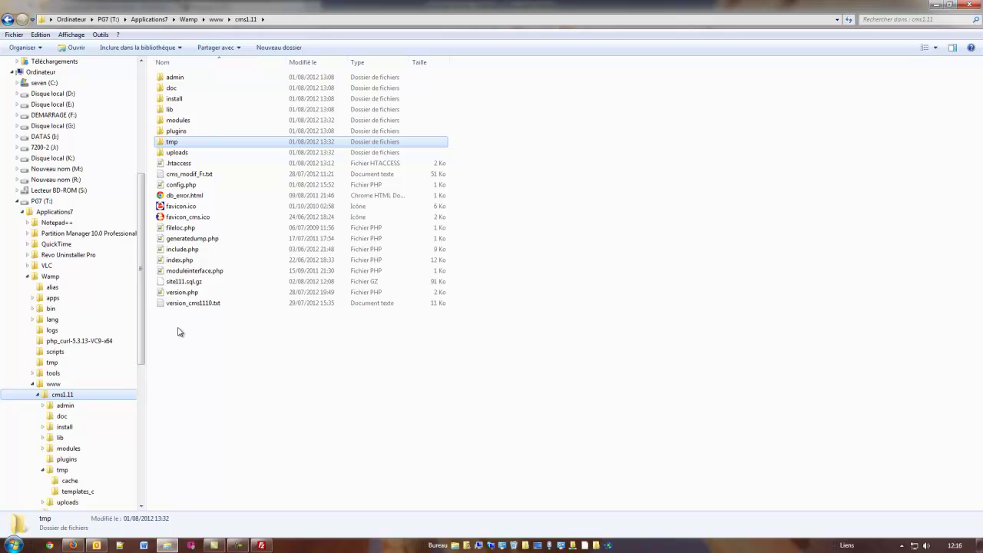
pyautogui.click(184, 283)
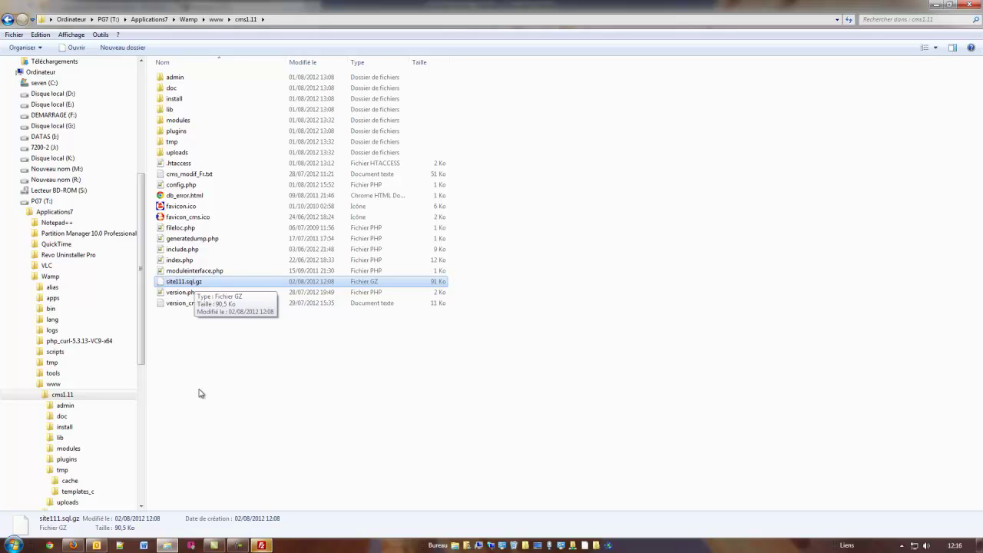
pyautogui.click(72, 546)
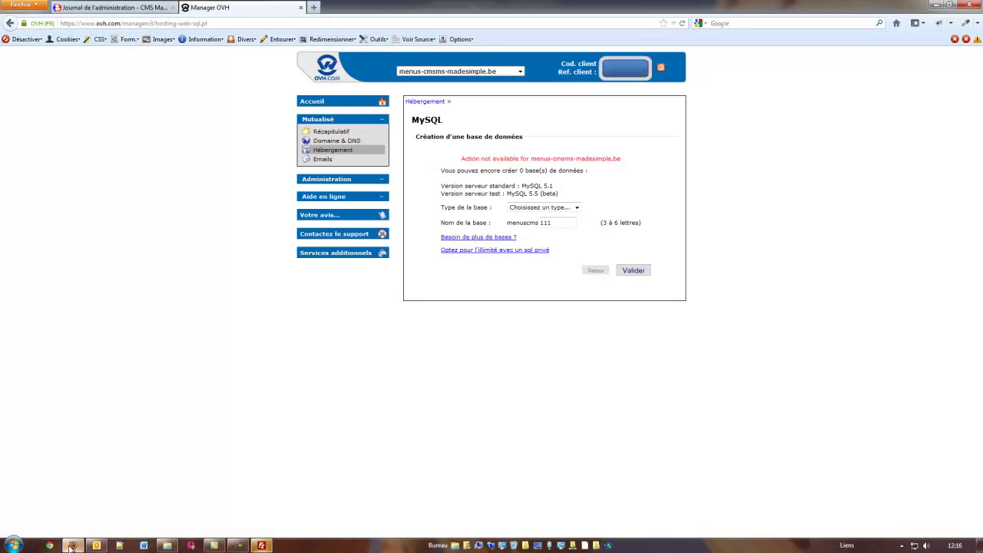
# Open the phpMyAdmin connection page for menuscms111 on mysql5-8.pro, then switch to Outlook.
pyautogui.click(312, 149)
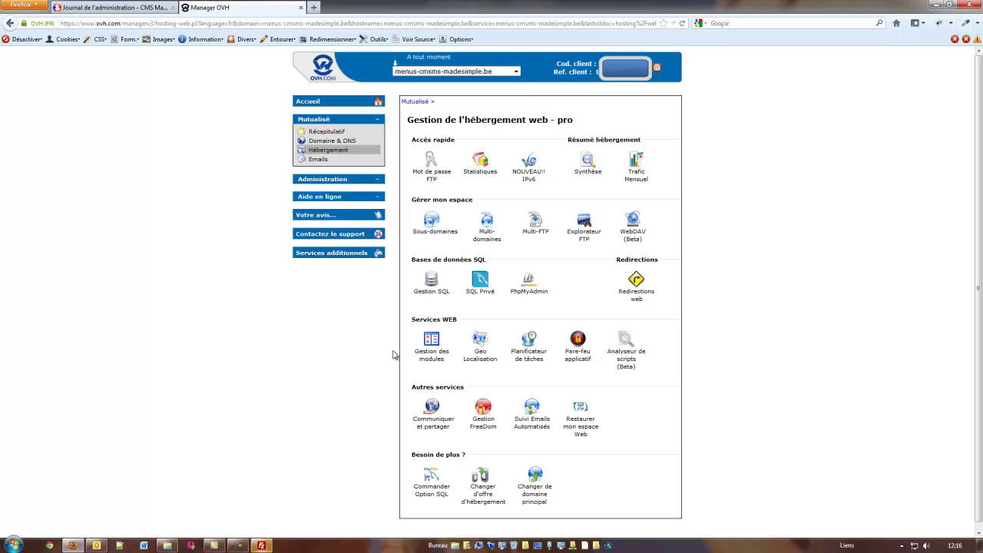
pyautogui.click(528, 281)
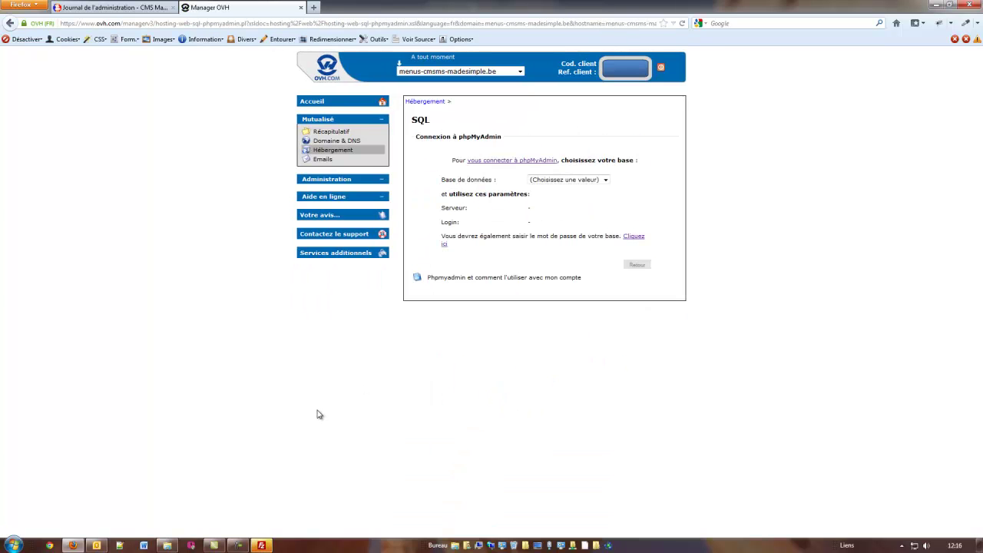
pyautogui.click(606, 182)
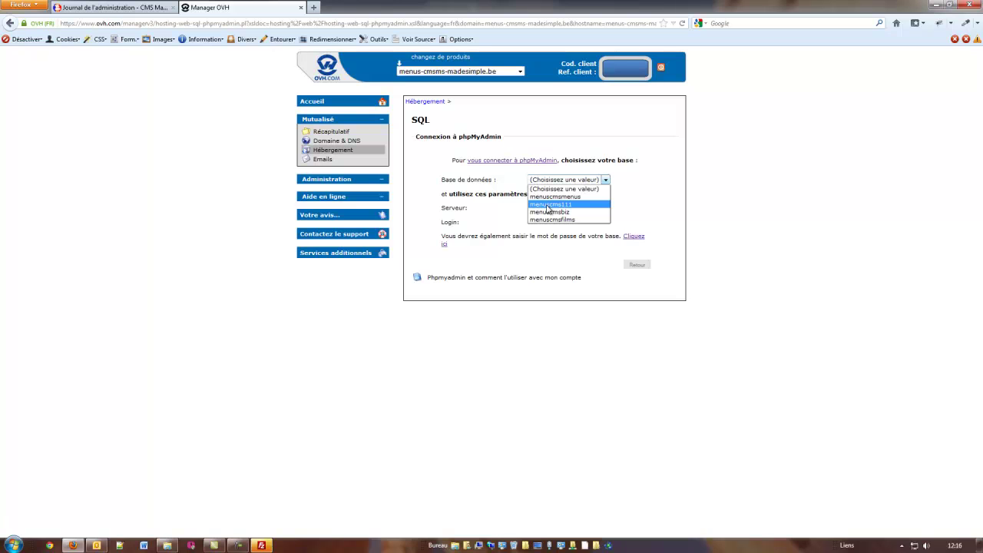
pyautogui.click(548, 204)
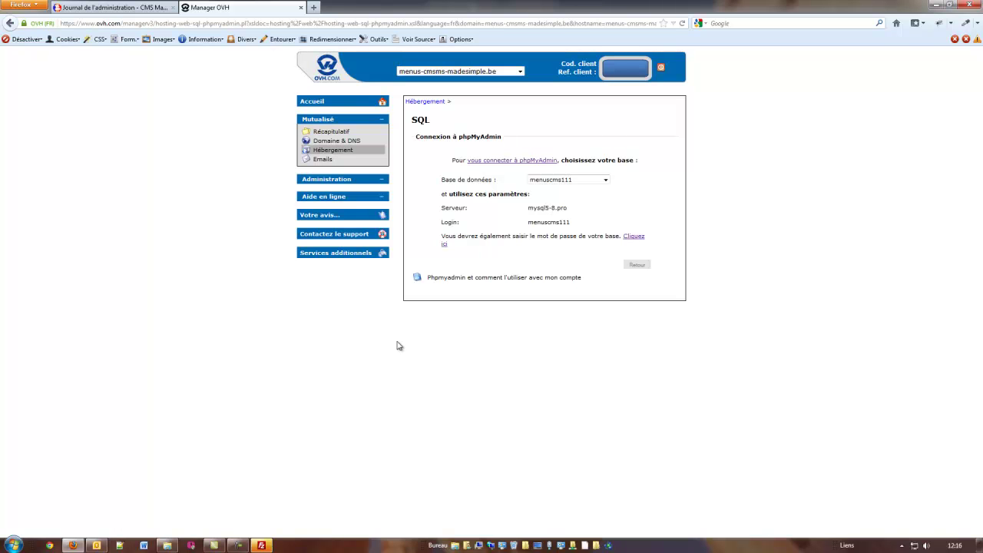
pyautogui.click(95, 545)
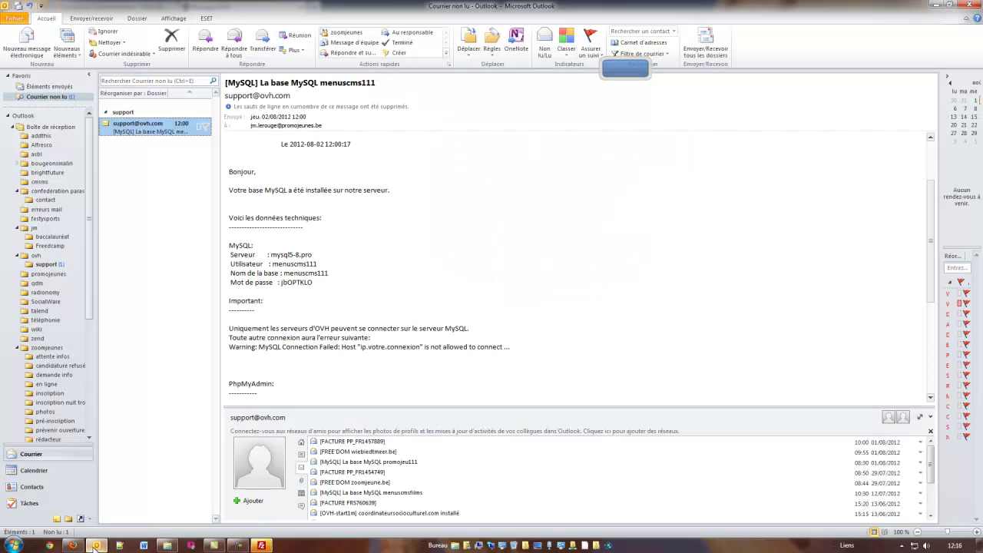
pyautogui.moveTo(273, 264); pyautogui.dragTo(325, 267)
pyautogui.click(295, 260)
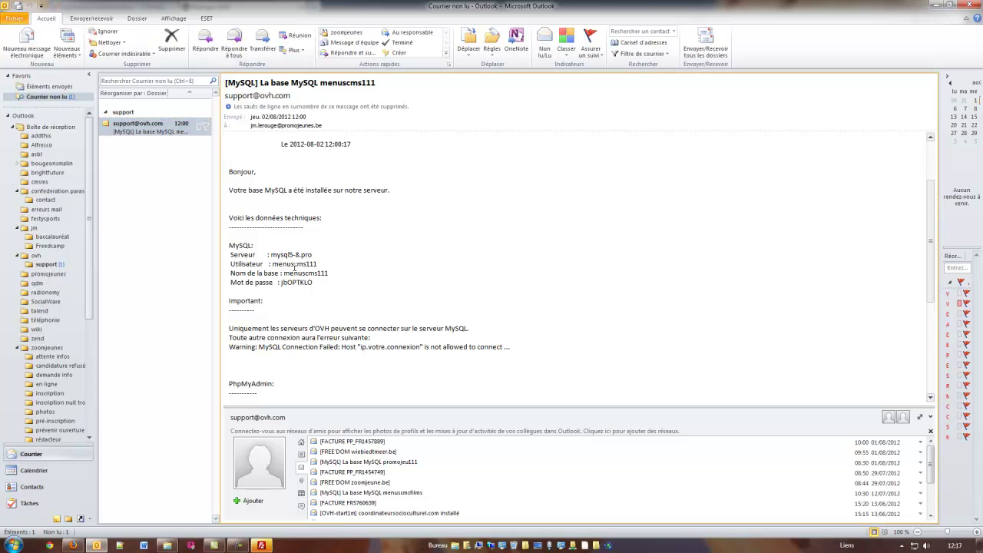
pyautogui.doubleClick(295, 267)
pyautogui.hotkey('ctrl', 'c')
pyautogui.click(72, 546)
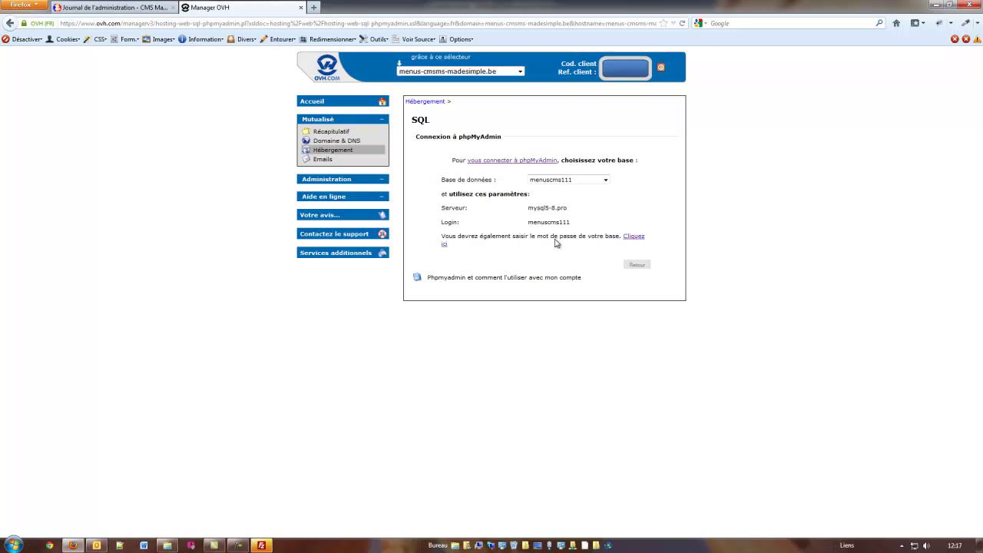
# Open the phpMyAdmin login and paste in the database username and password from the OVH e-mail.
pyautogui.click(639, 237)
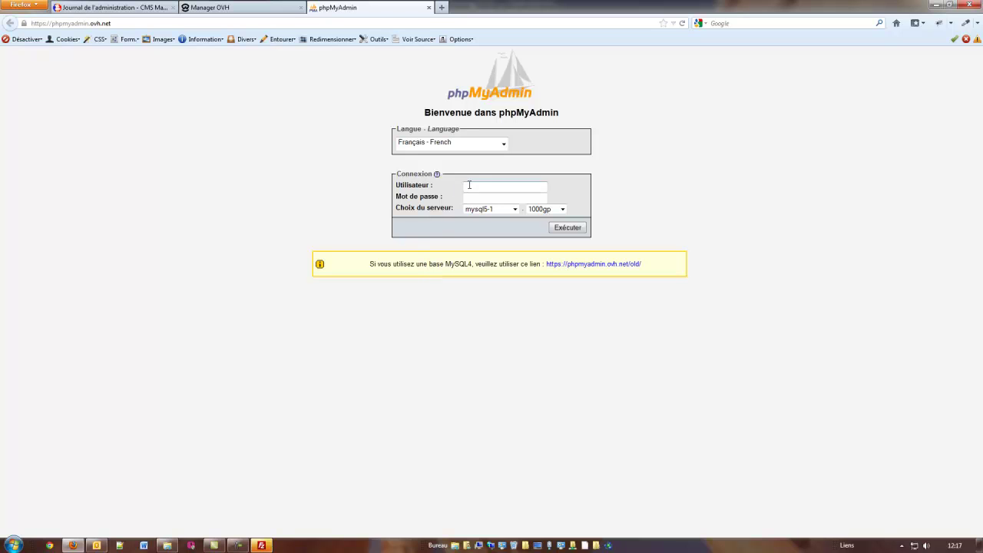
pyautogui.hotkey('ctrl', 'v')
pyautogui.click(96, 545)
pyautogui.doubleClick(294, 282)
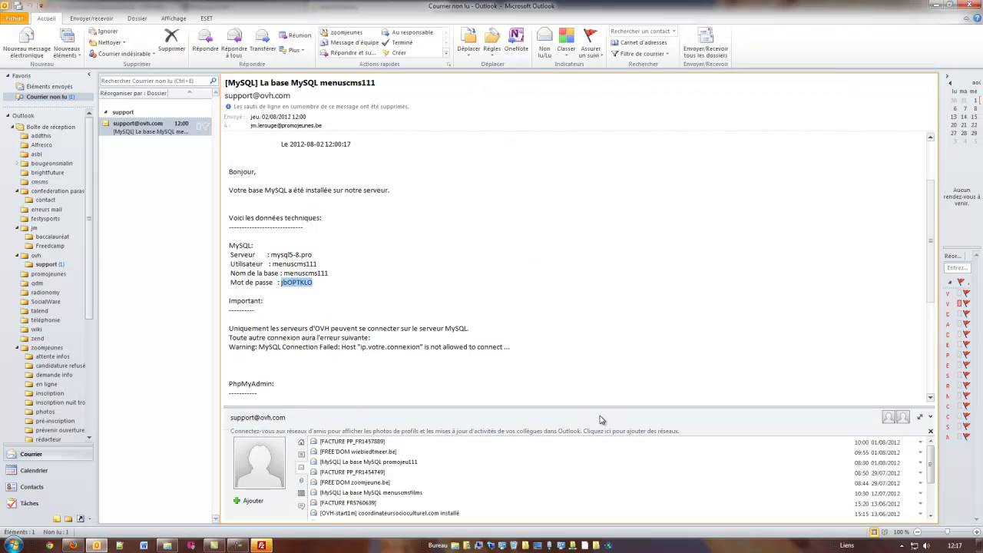
pyautogui.click(73, 545)
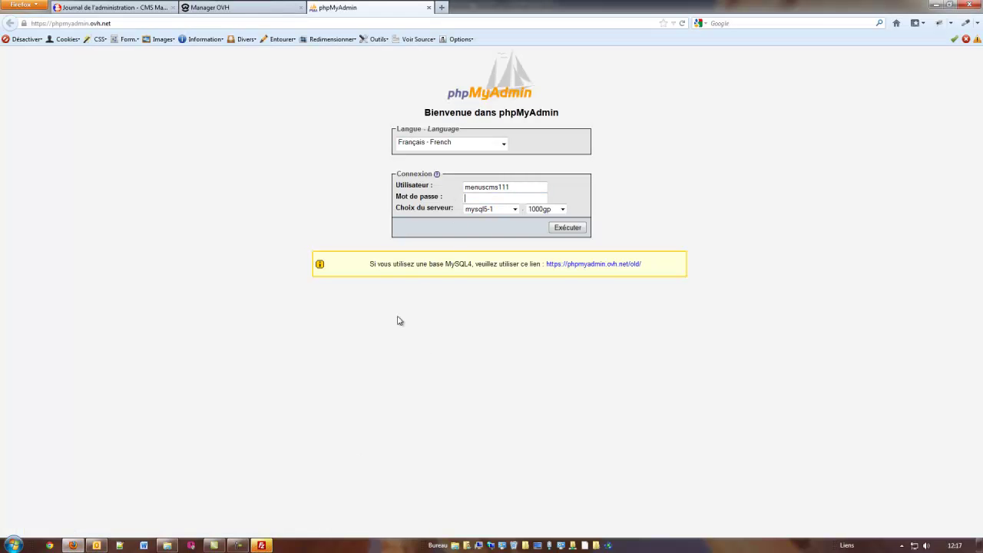
pyautogui.hotkey('ctrl', 'v')
pyautogui.click(96, 545)
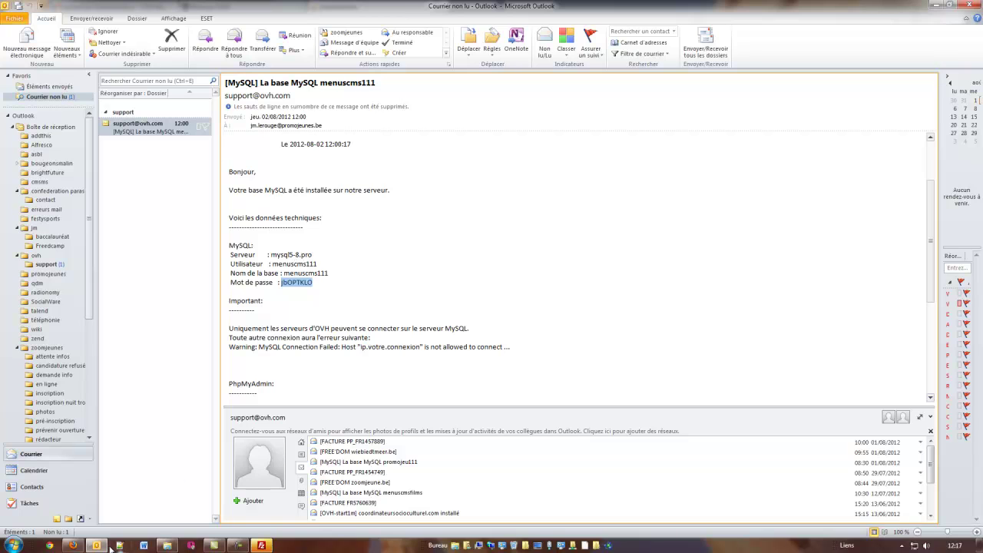
pyautogui.click(72, 545)
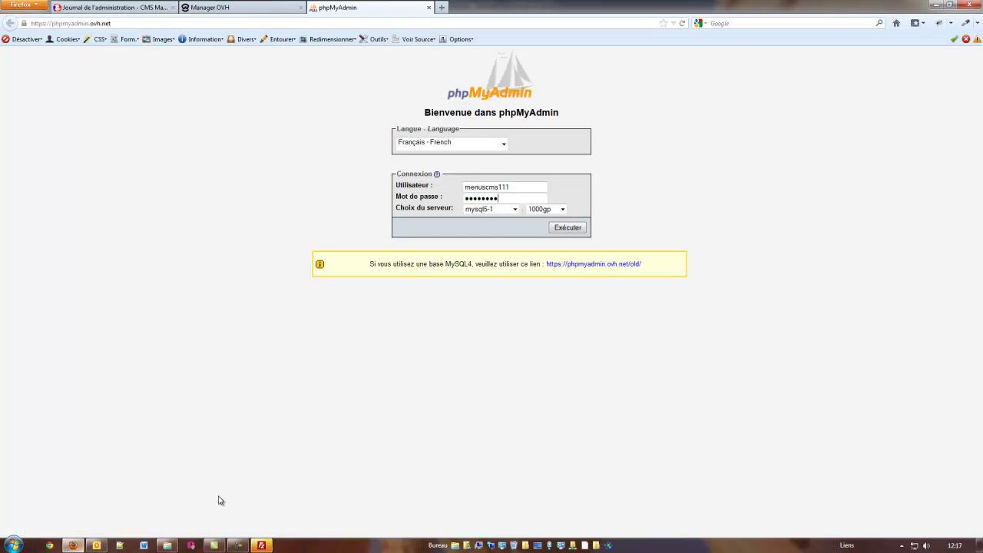
# Choose server mysql5-8 with the pro option and submit the login.
pyautogui.click(515, 209)
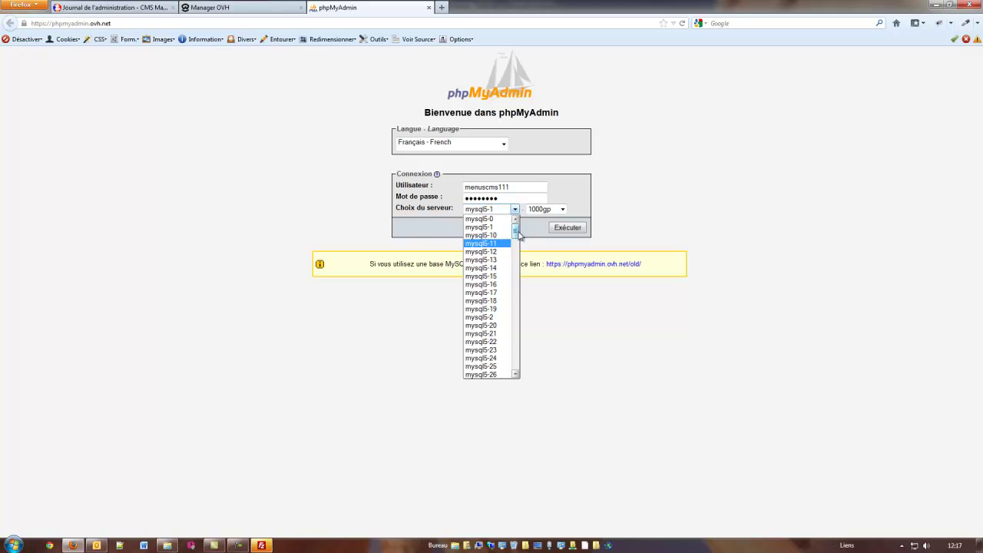
pyautogui.moveTo(516, 230); pyautogui.dragTo(515, 285)
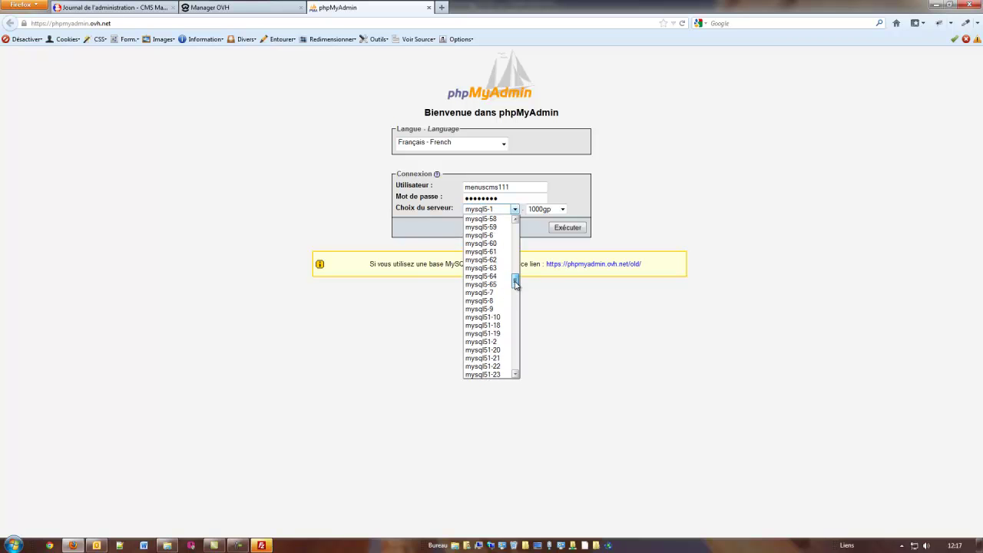
pyautogui.click(479, 301)
pyautogui.click(561, 210)
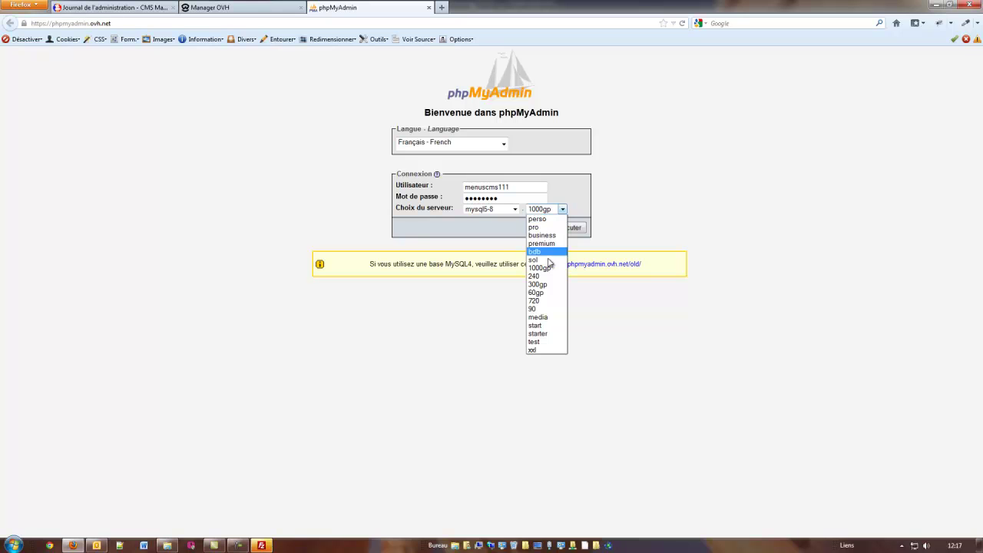
pyautogui.click(538, 226)
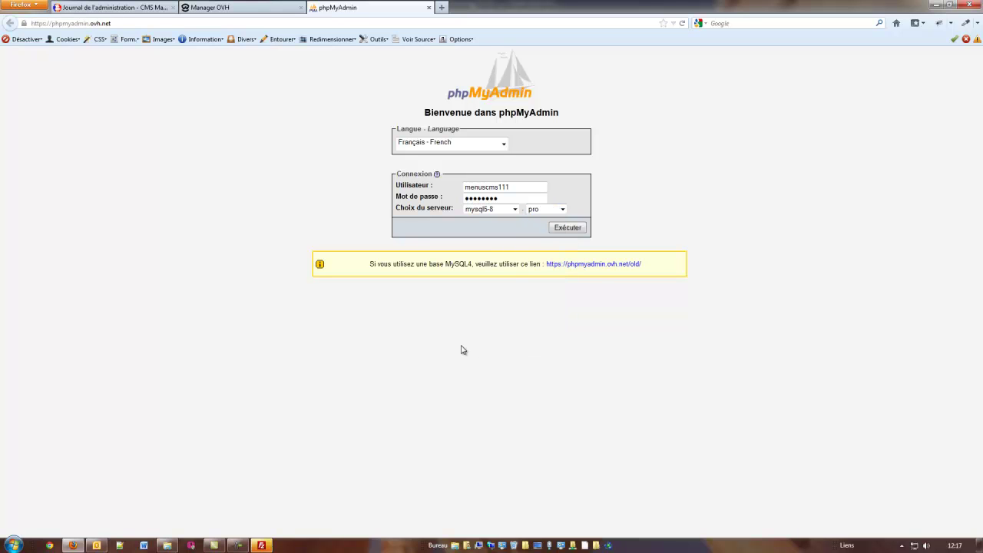
pyautogui.click(566, 228)
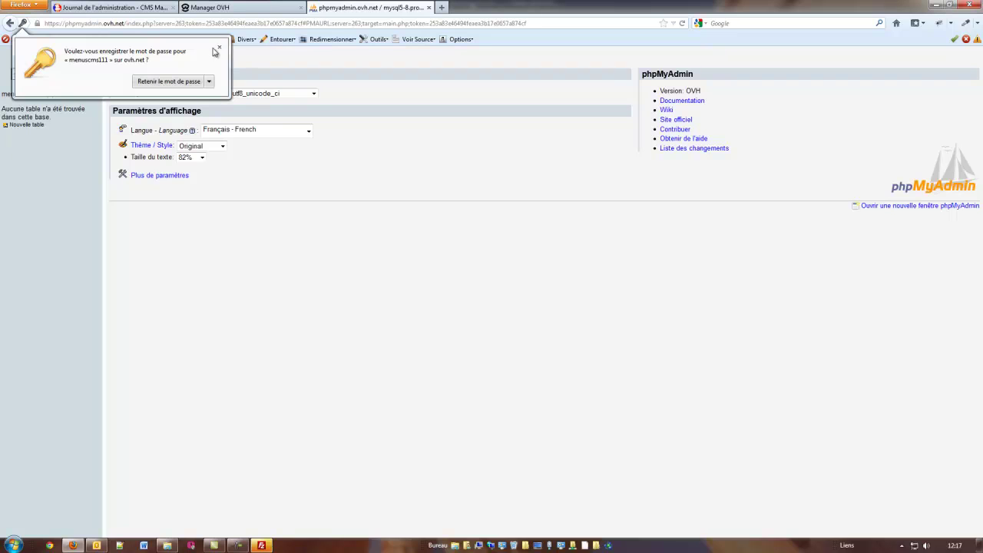
# Dismiss the save-password prompt and open the Importer page for the menuscms111 database.
pyautogui.click(218, 48)
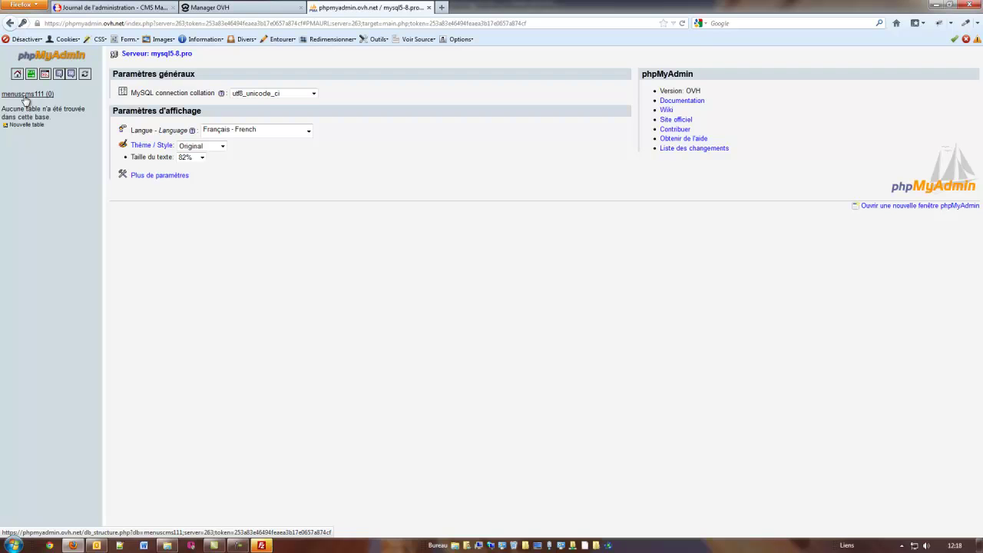
pyautogui.click(17, 124)
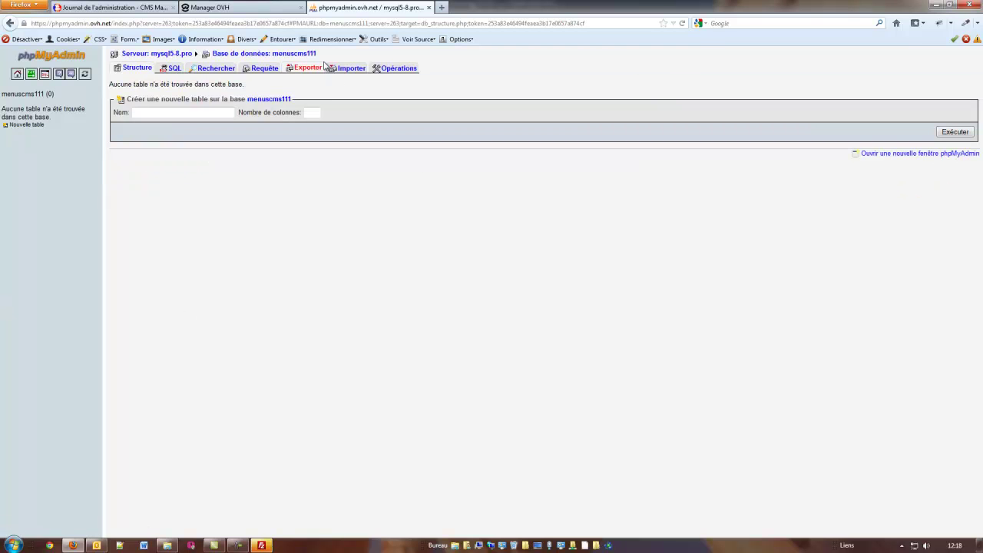
pyautogui.click(351, 69)
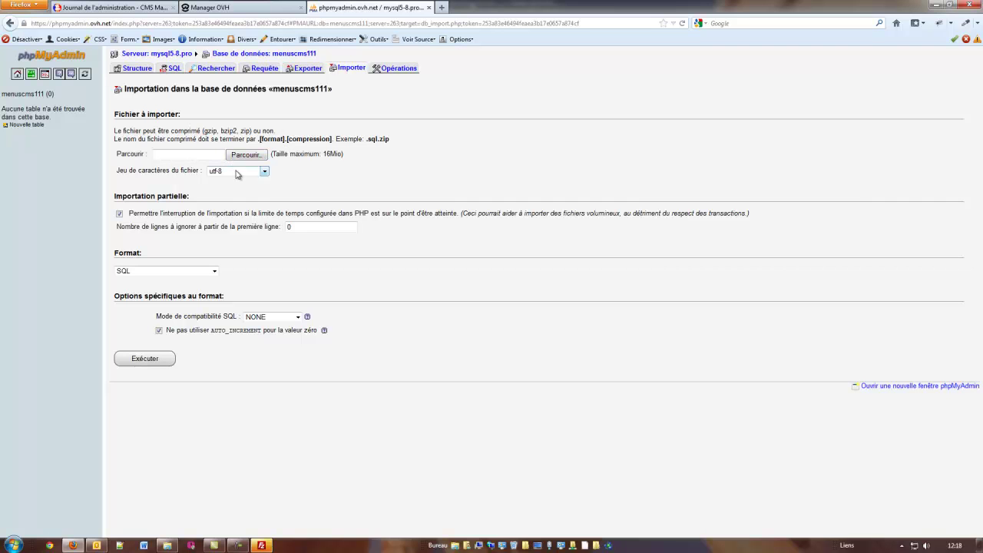
# Import site111.sql.gz from T:\Applications7\Wamp\www\cms1.11 into menuscms111.
pyautogui.click(246, 154)
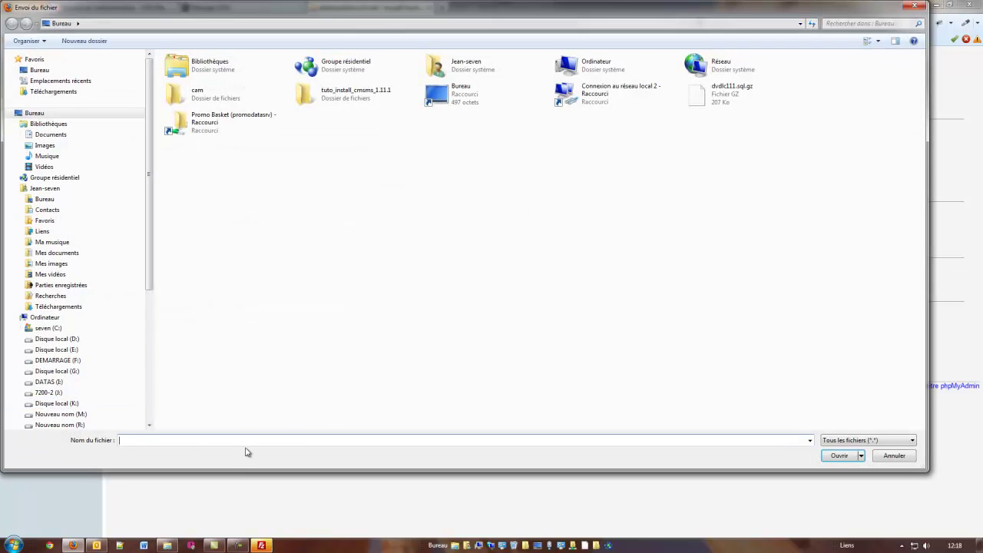
pyautogui.moveTo(153, 219); pyautogui.dragTo(158, 331)
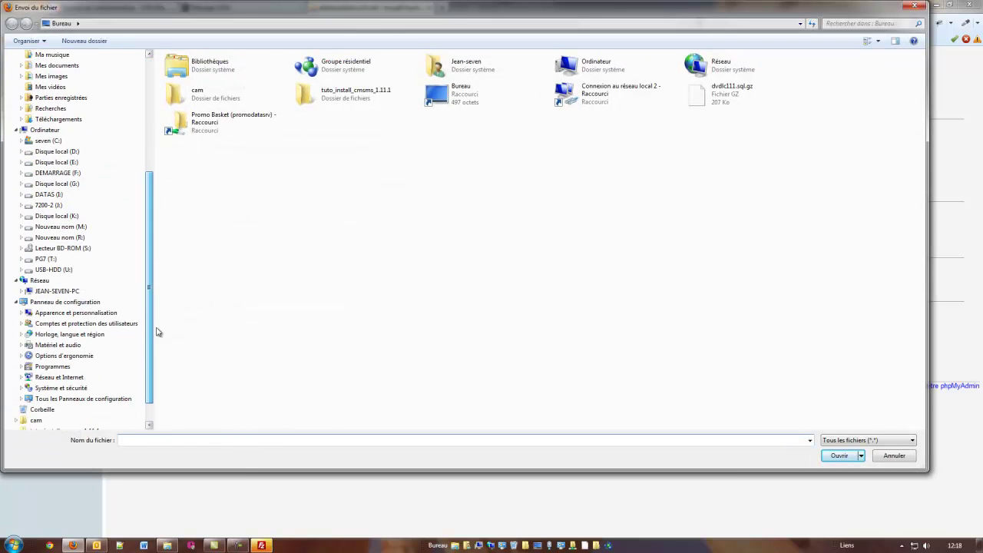
pyautogui.click(48, 259)
pyautogui.doubleClick(189, 84)
pyautogui.doubleClick(183, 123)
pyautogui.doubleClick(183, 166)
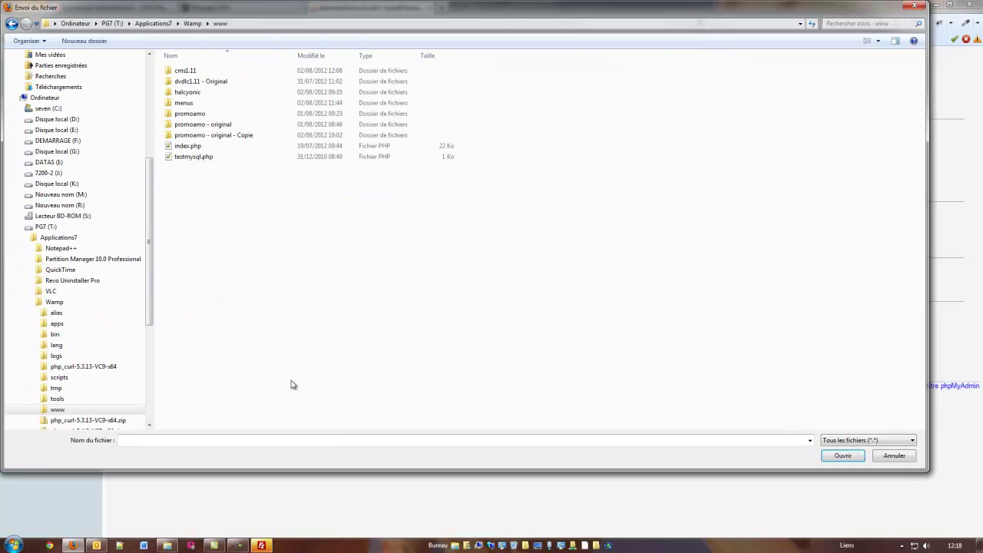
pyautogui.doubleClick(185, 71)
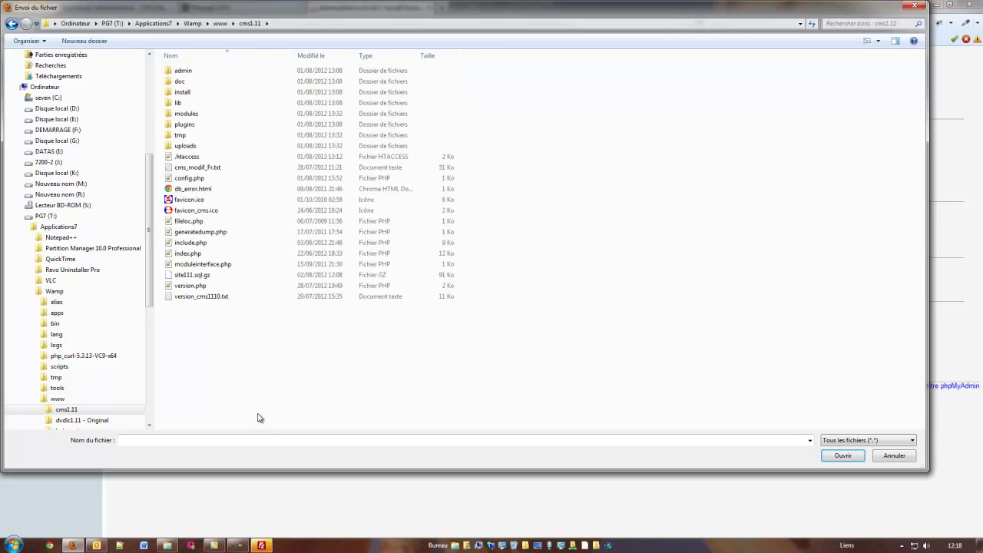
pyautogui.click(189, 274)
pyautogui.doubleClick(189, 275)
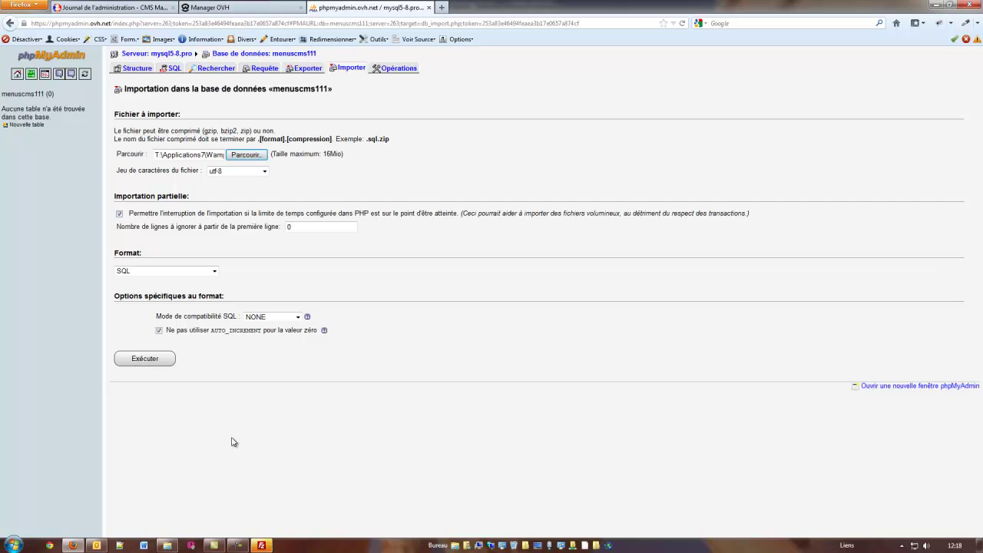
pyautogui.click(144, 359)
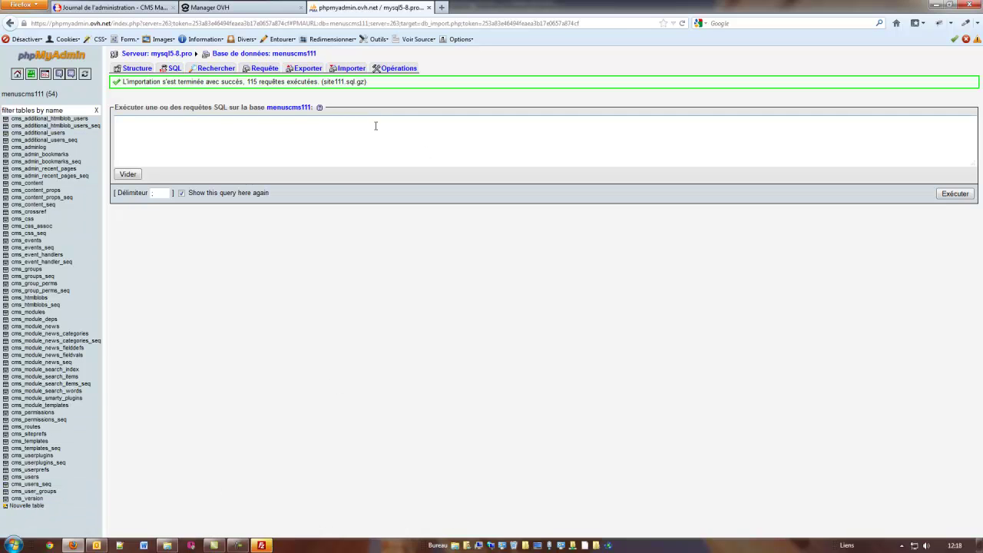
# Close Firefox's phpMyAdmin and OVH Manager tabs and return to FileZilla's overwrite question.
pyautogui.click(430, 8)
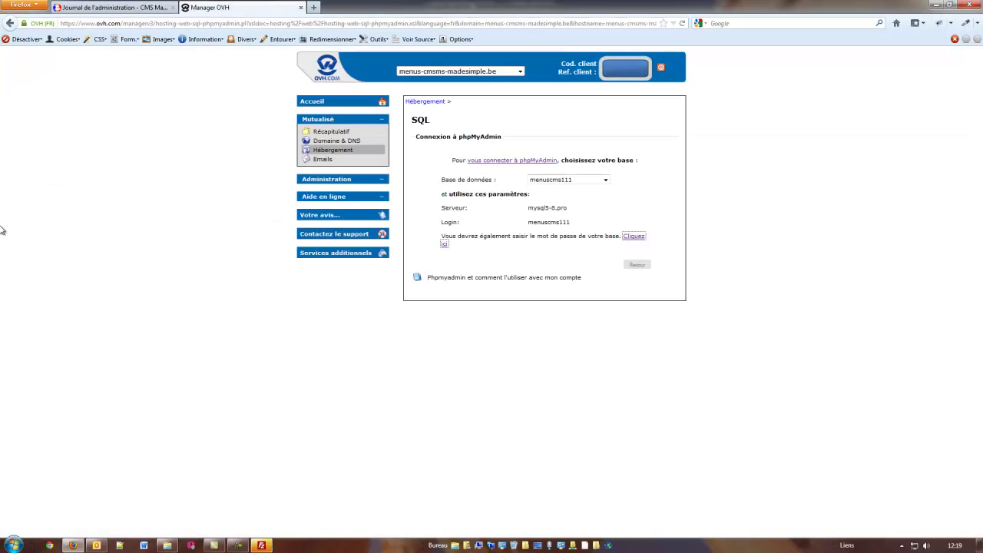
pyautogui.click(301, 7)
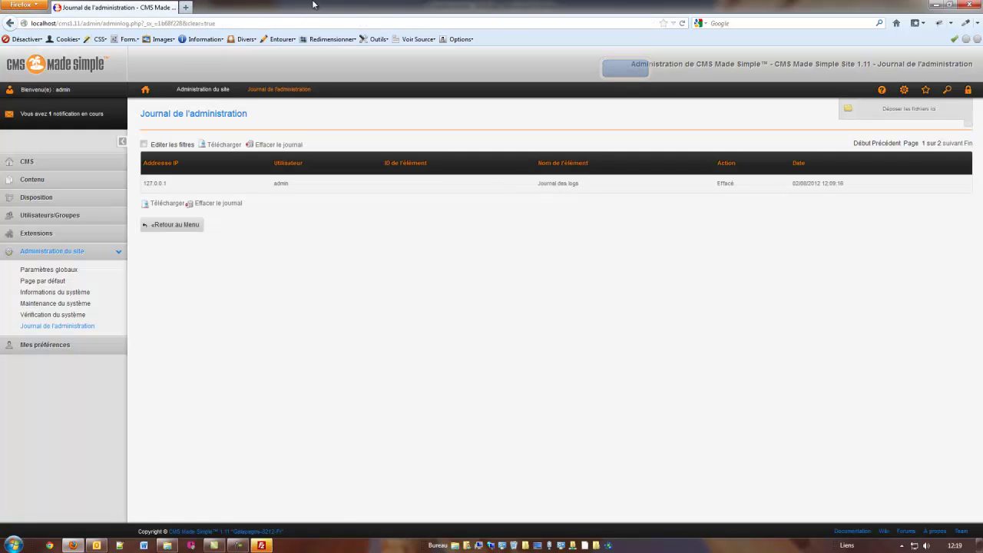
pyautogui.click(263, 546)
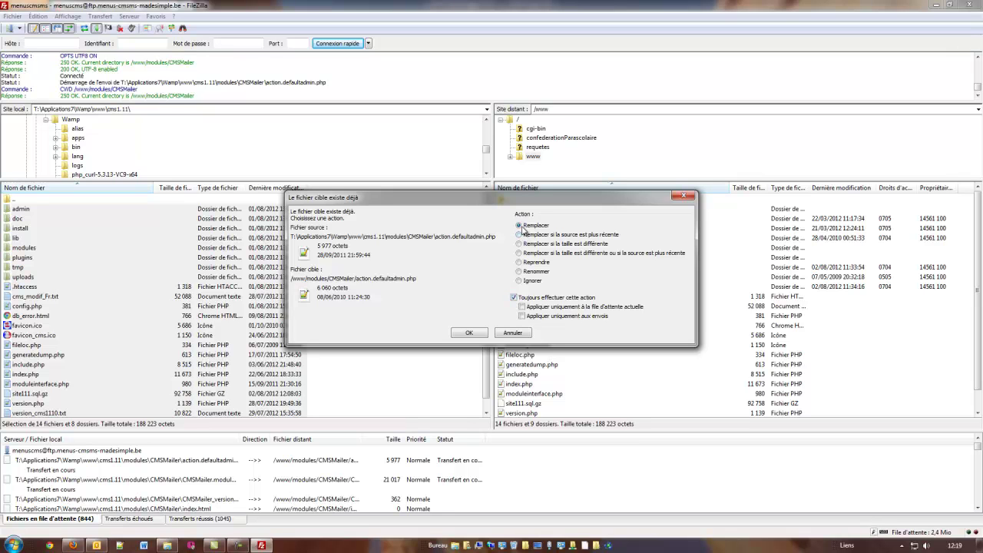
# Replace existing server files for the current queue only, letting all 1906 transfers complete.
pyautogui.click(522, 307)
pyautogui.click(470, 333)
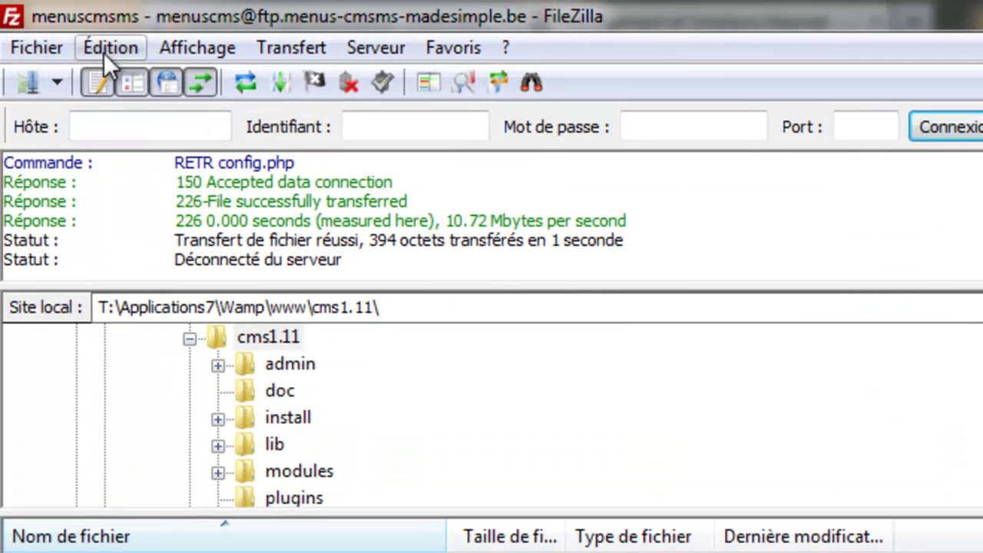
# Set C:\Program Files (x86)\Notepad++\notepad++.exe as FileZilla's custom editor for server files.
pyautogui.click(101, 50)
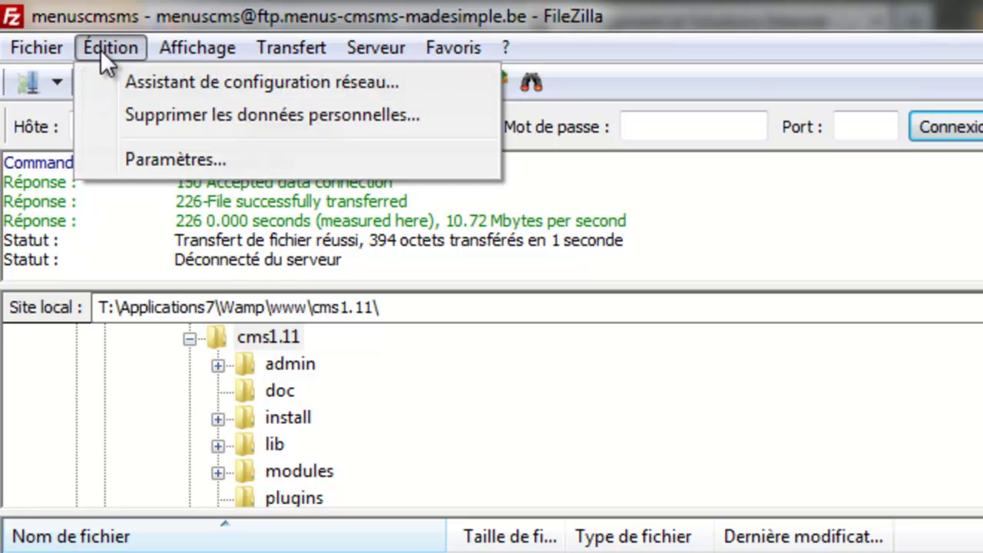
pyautogui.click(129, 159)
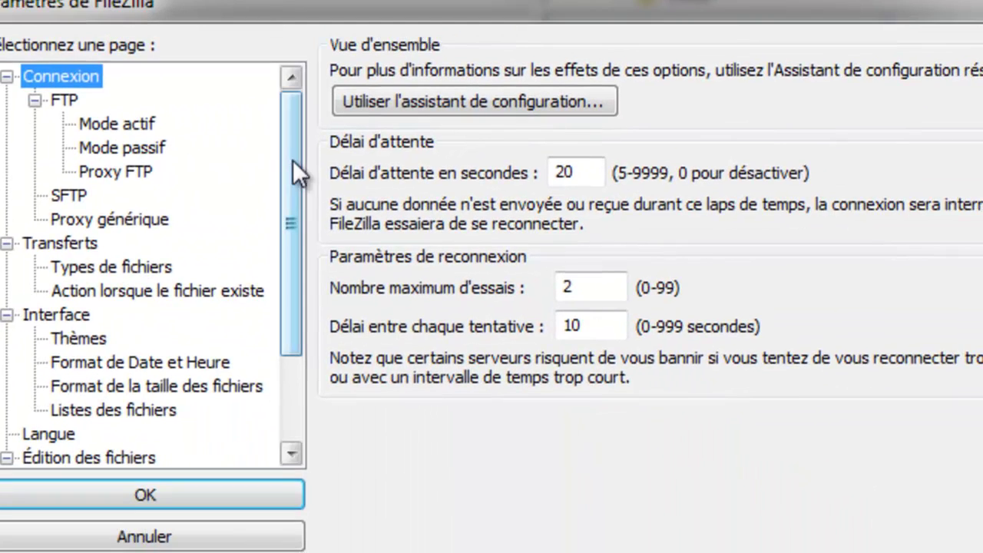
pyautogui.moveTo(293, 160); pyautogui.dragTo(282, 292)
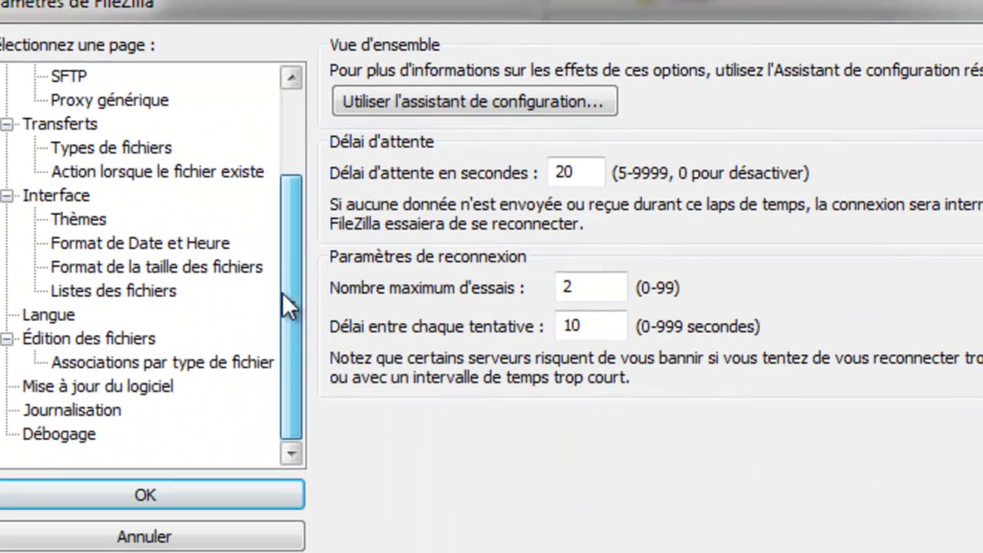
pyautogui.click(41, 343)
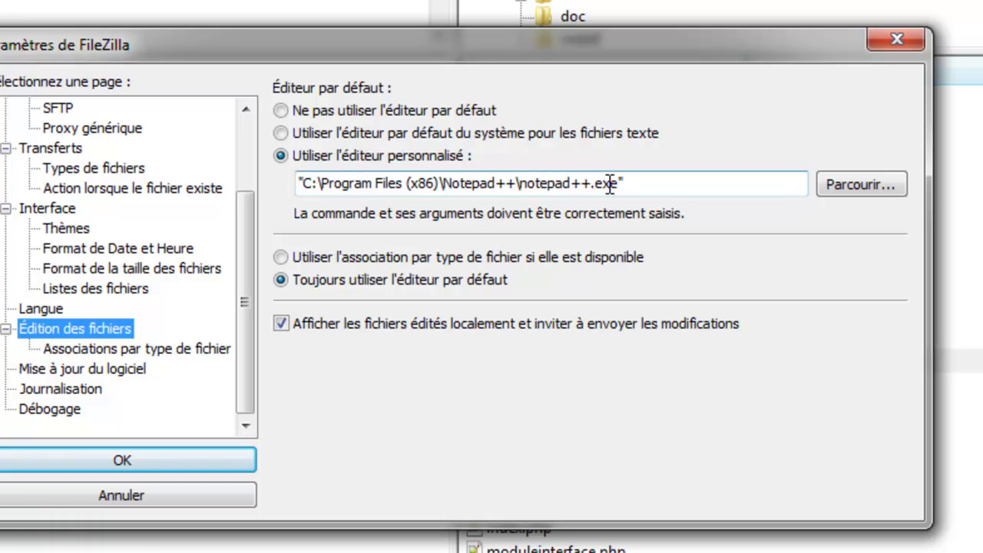
pyautogui.click(838, 186)
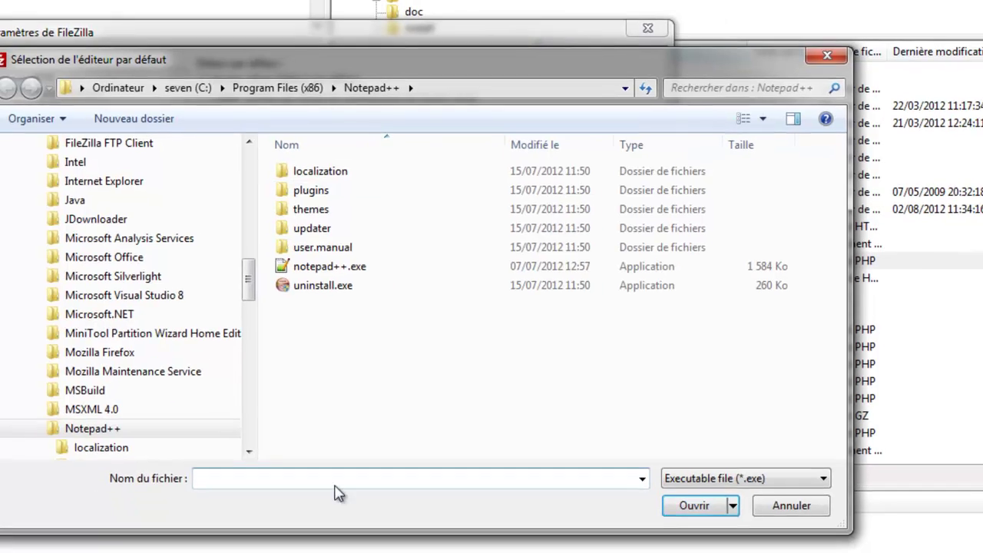
pyautogui.moveTo(247, 284); pyautogui.dragTo(252, 259)
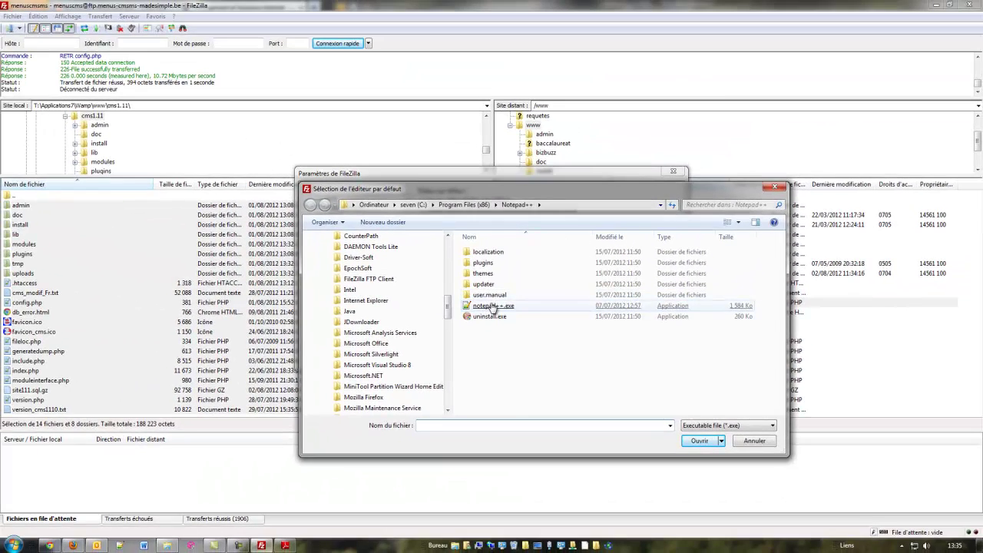
pyautogui.doubleClick(492, 307)
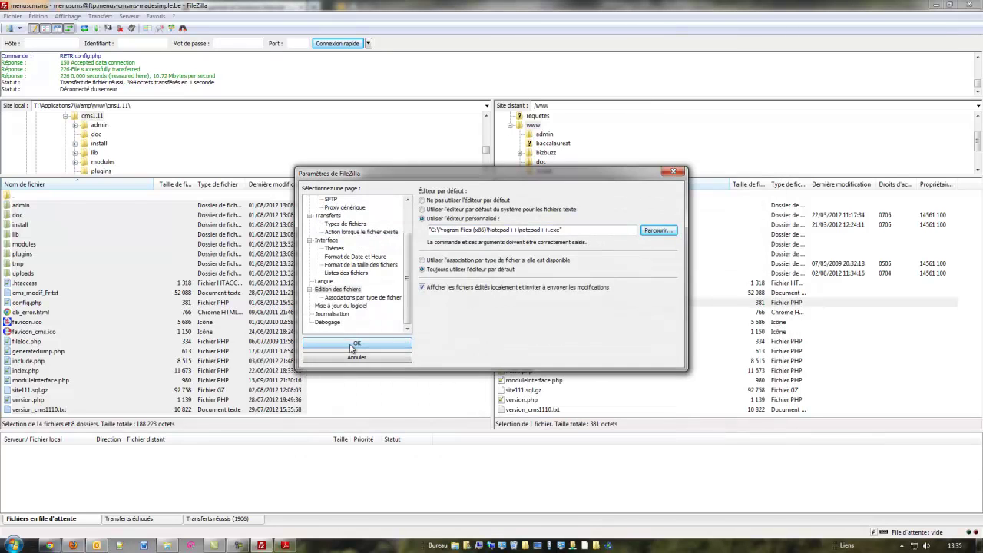
pyautogui.click(357, 345)
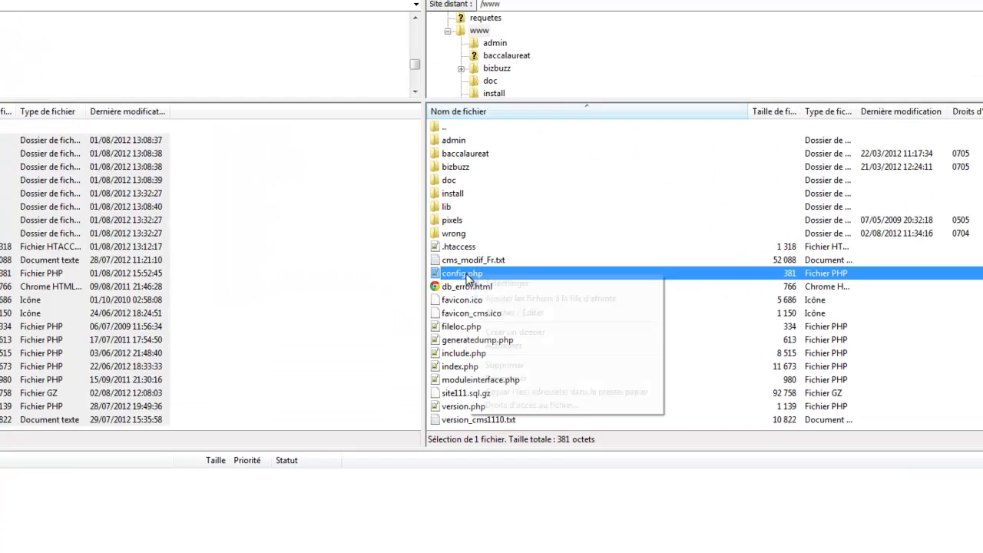
# Open the server's config.php in a restored Notepad++ window beside the OVH MySQL email.
pyautogui.rightClick(523, 303)
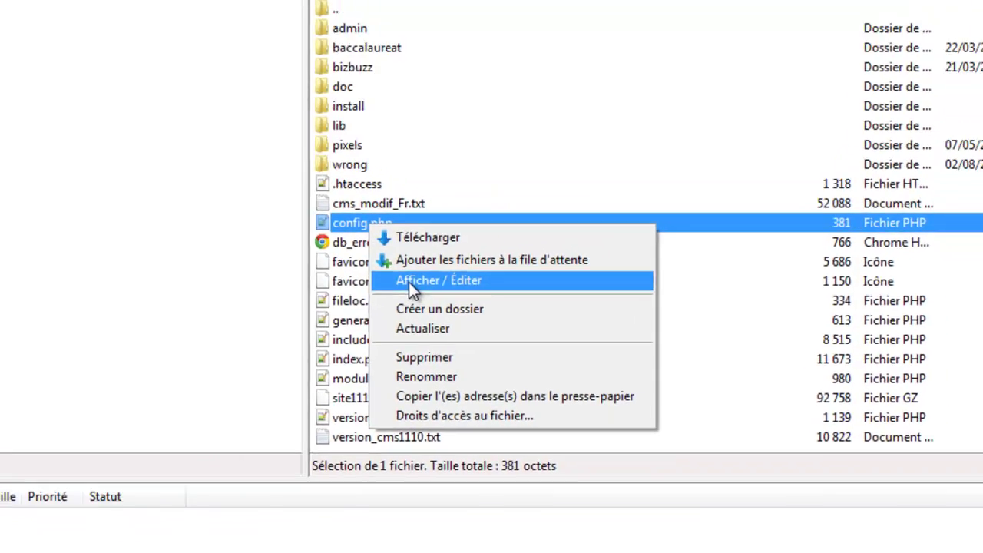
pyautogui.click(359, 263)
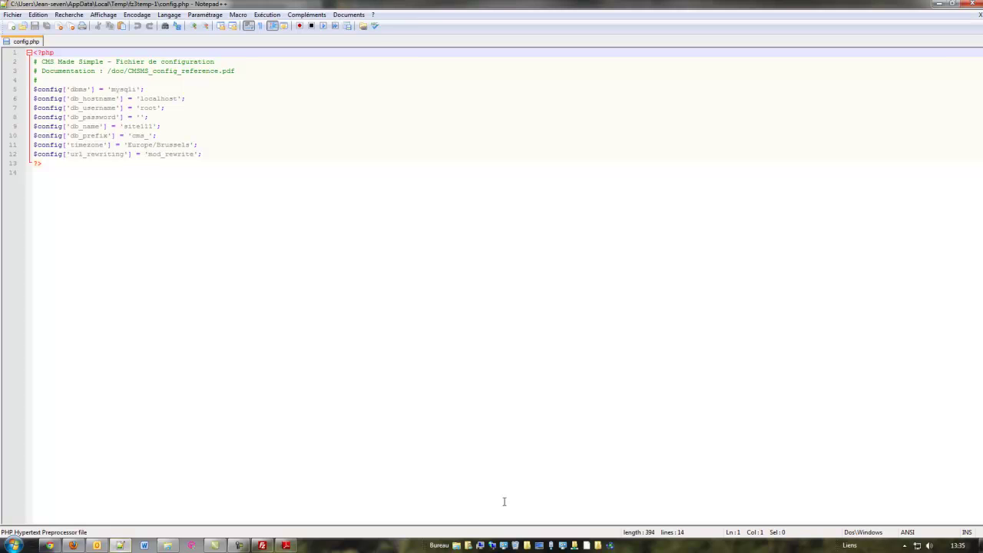
pyautogui.click(955, 4)
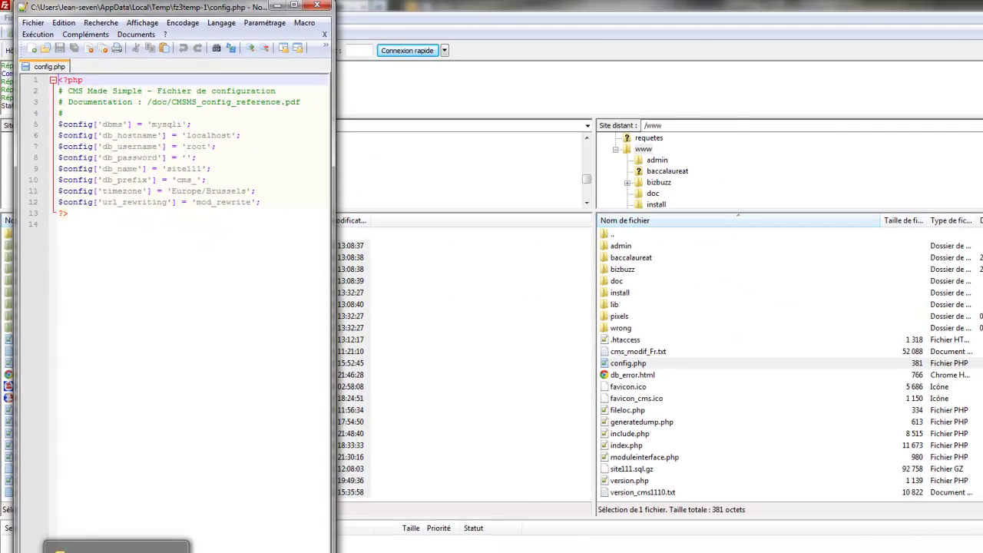
pyautogui.hotkey('alt', 'Tab')
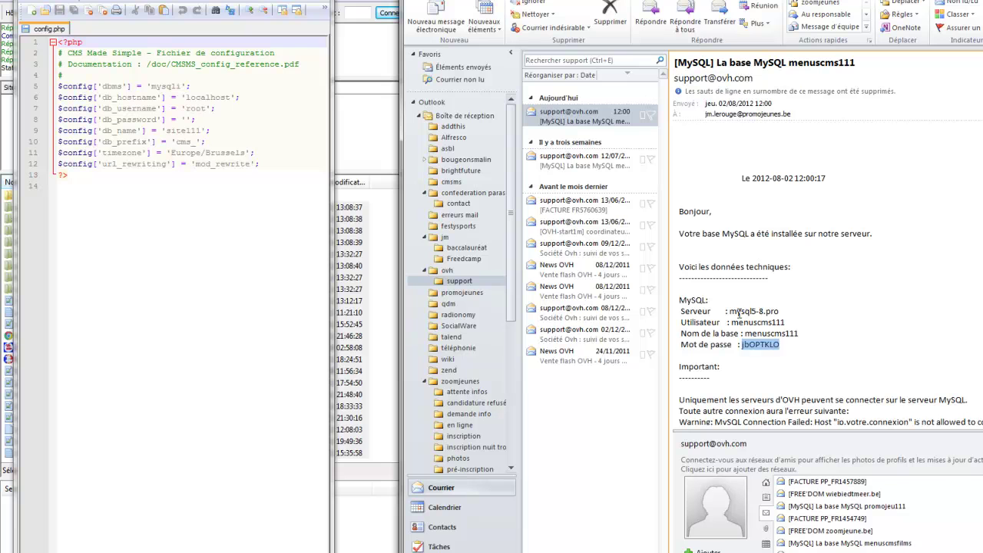
# Change the database driver from mysqli to mysql and set the host to mysql5-8.pro.
pyautogui.doubleClick(741, 310)
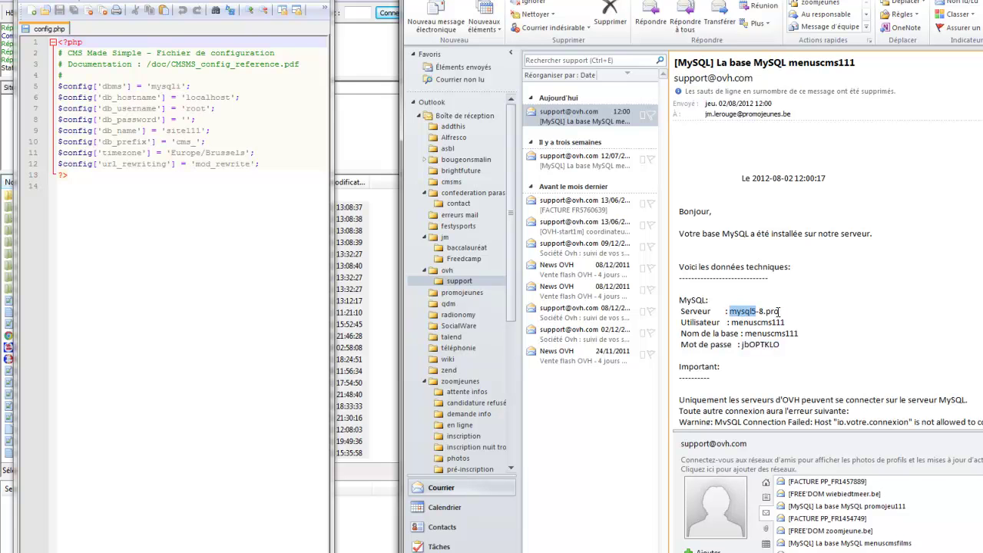
pyautogui.moveTo(779, 311); pyautogui.dragTo(781, 311)
pyautogui.hotkey('ctrl', 'c')
pyautogui.doubleClick(163, 86)
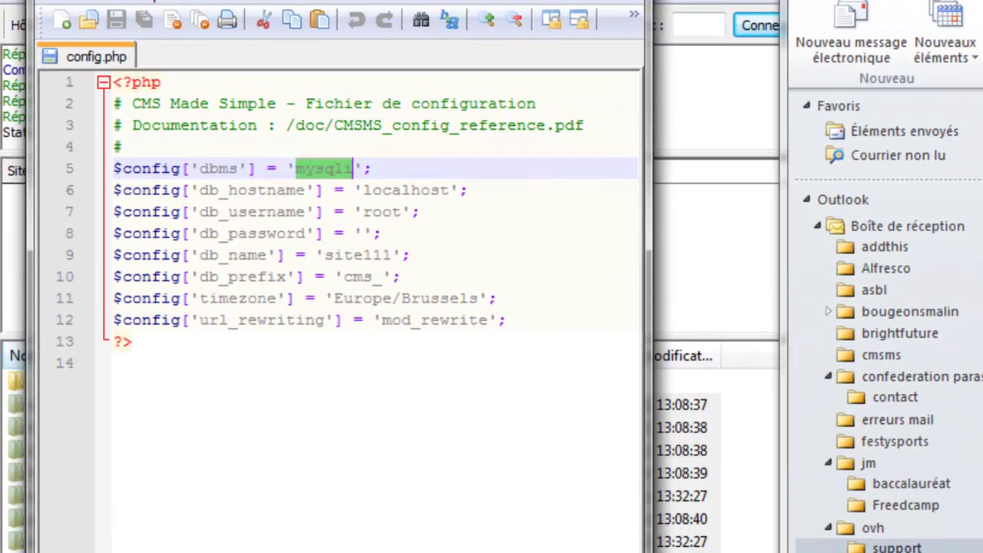
pyautogui.click(352, 169)
pyautogui.press('BackSpace')
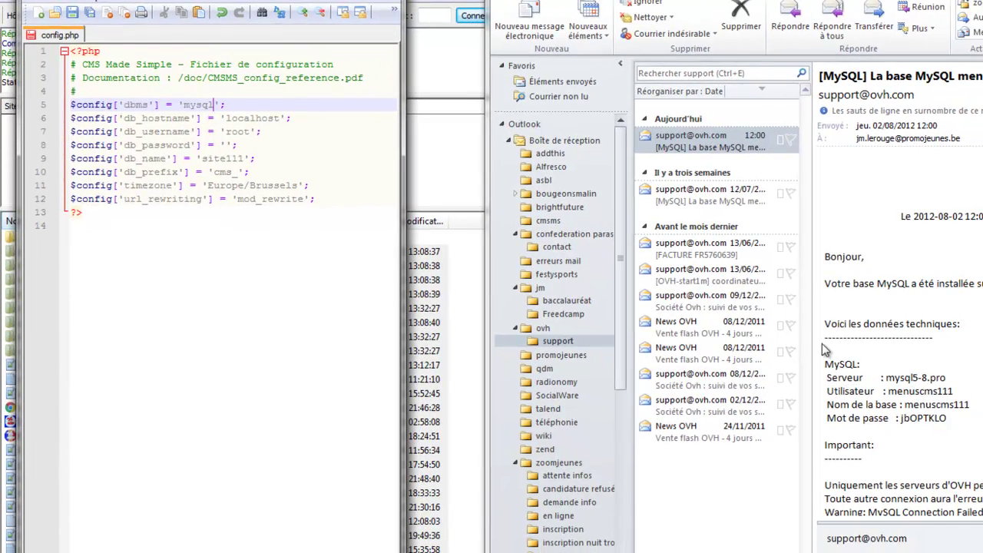
pyautogui.doubleClick(253, 118)
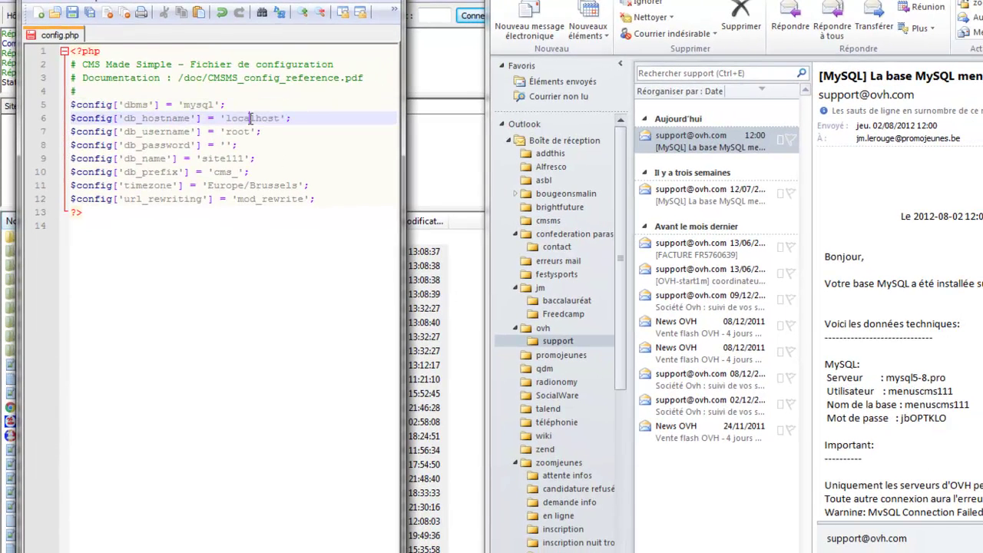
pyautogui.hotkey('ctrl', 'v')
# Paste the emailed database user, password and database name menuscms111 into lines 7–9.
pyautogui.doubleClick(907, 392)
pyautogui.hotkey('ctrl', 'c')
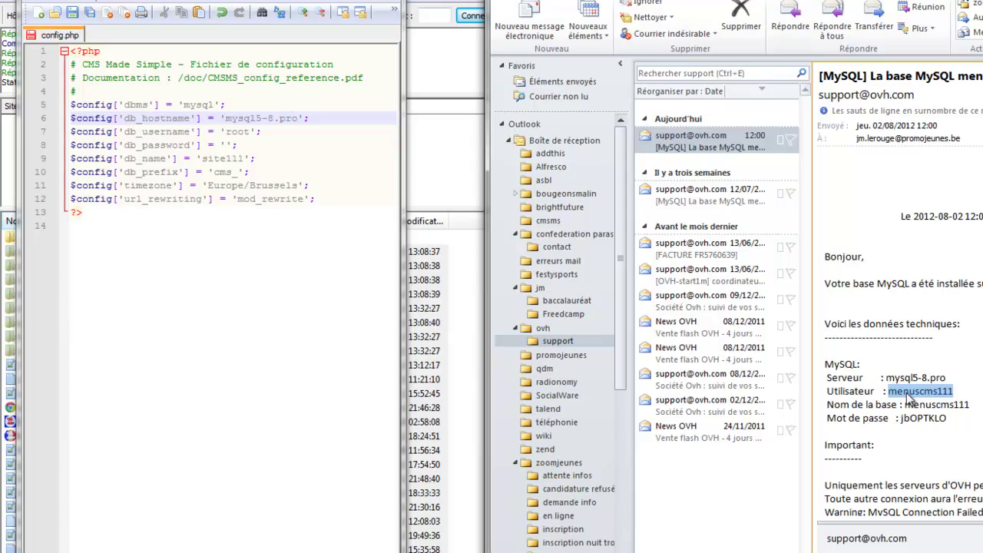
pyautogui.doubleClick(237, 132)
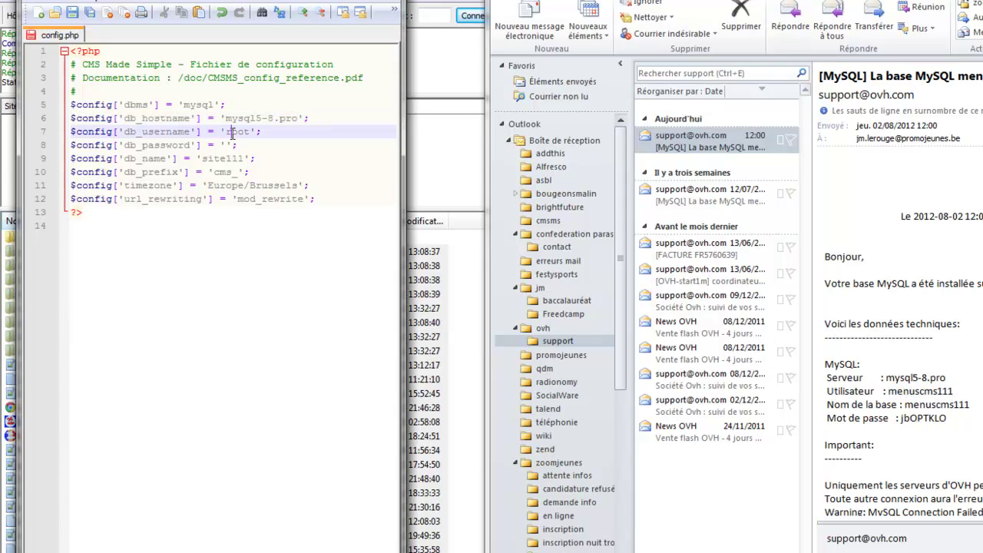
pyautogui.hotkey('ctrl', 'v')
pyautogui.doubleClick(932, 421)
pyautogui.hotkey('ctrl', 'c')
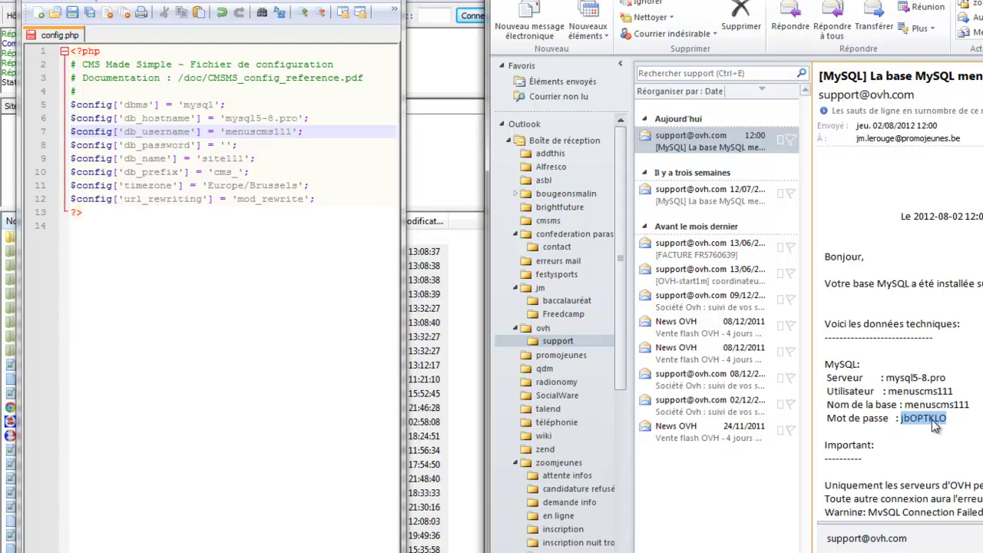
pyautogui.click(222, 145)
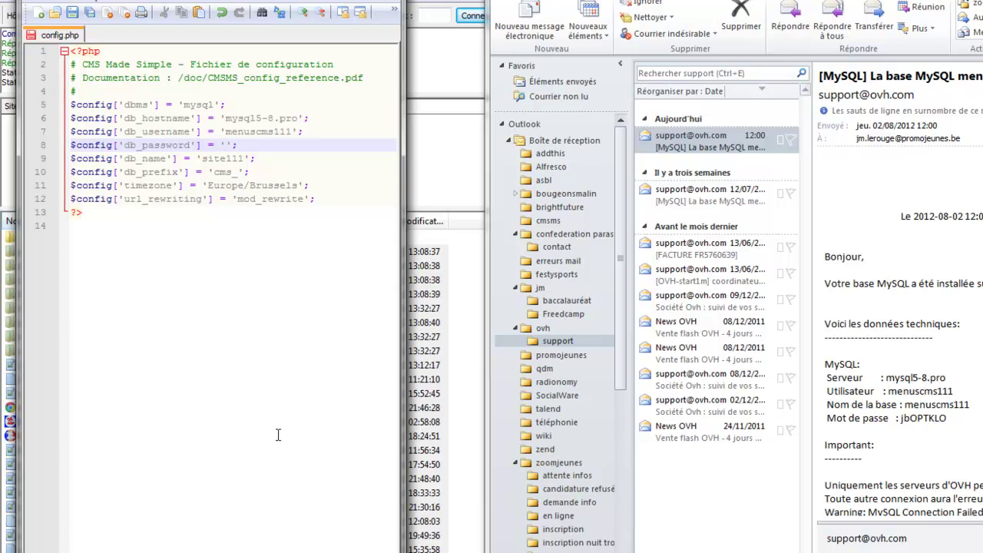
pyautogui.hotkey('ctrl', 'v')
pyautogui.doubleClick(916, 405)
pyautogui.hotkey('ctrl', 'c')
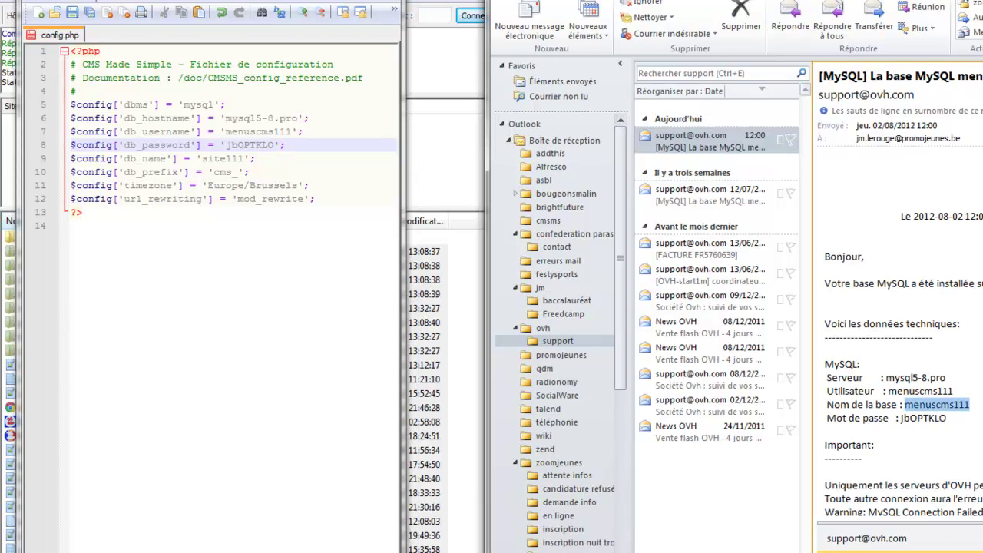
pyautogui.doubleClick(215, 161)
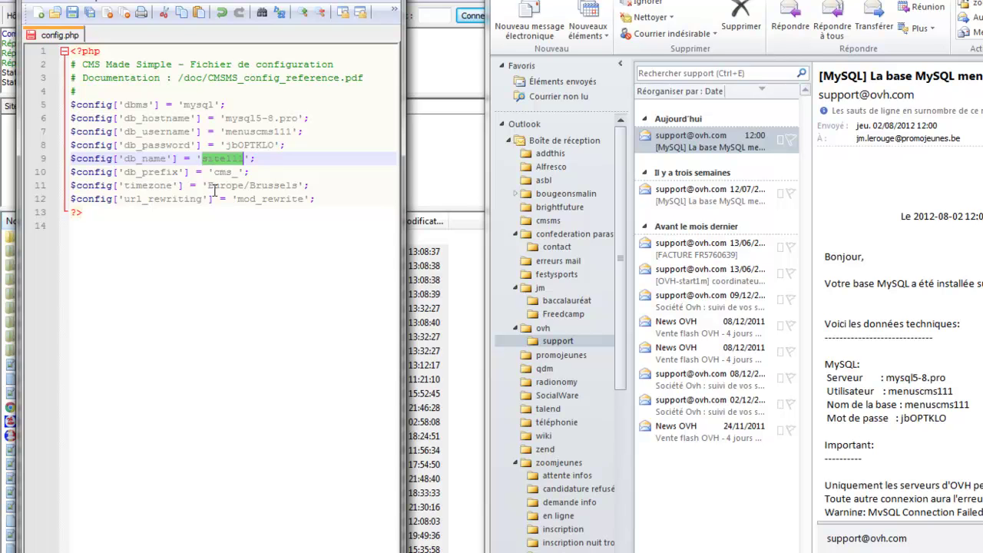
pyautogui.hotkey('ctrl', 'v')
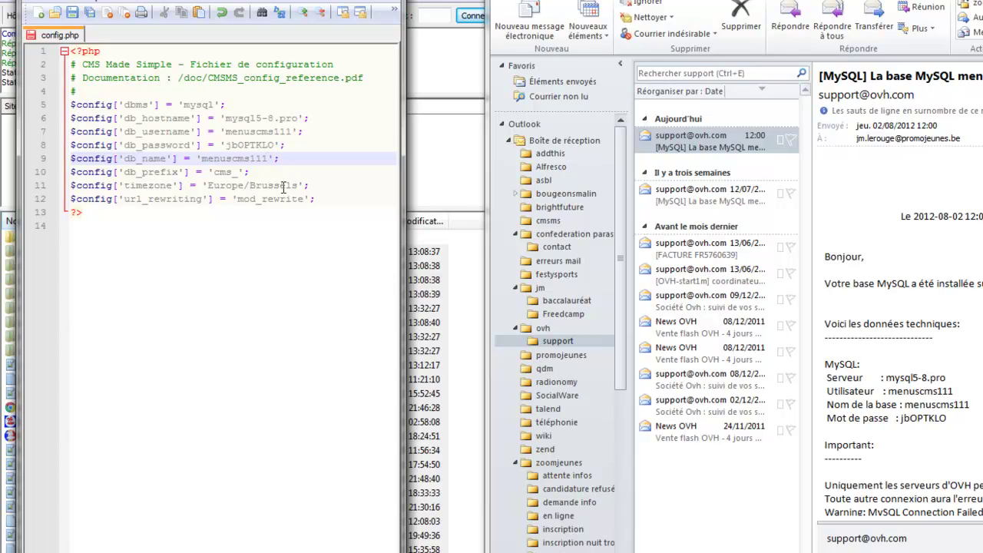
# Change the timezone from Europe/Brussels to Europe/Paris, save config.php and return to FileZilla.
pyautogui.moveTo(249, 187); pyautogui.dragTo(300, 186)
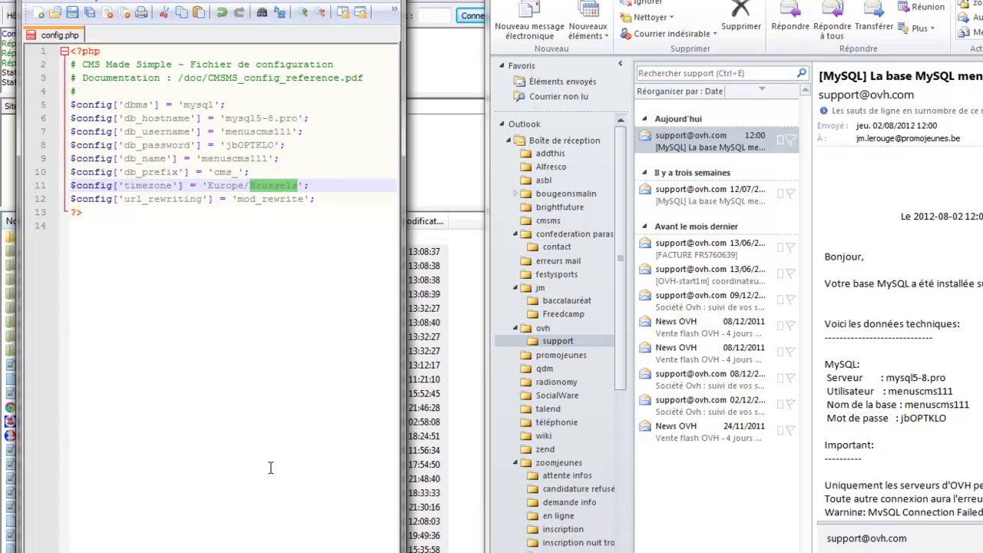
pyautogui.write('Pais')
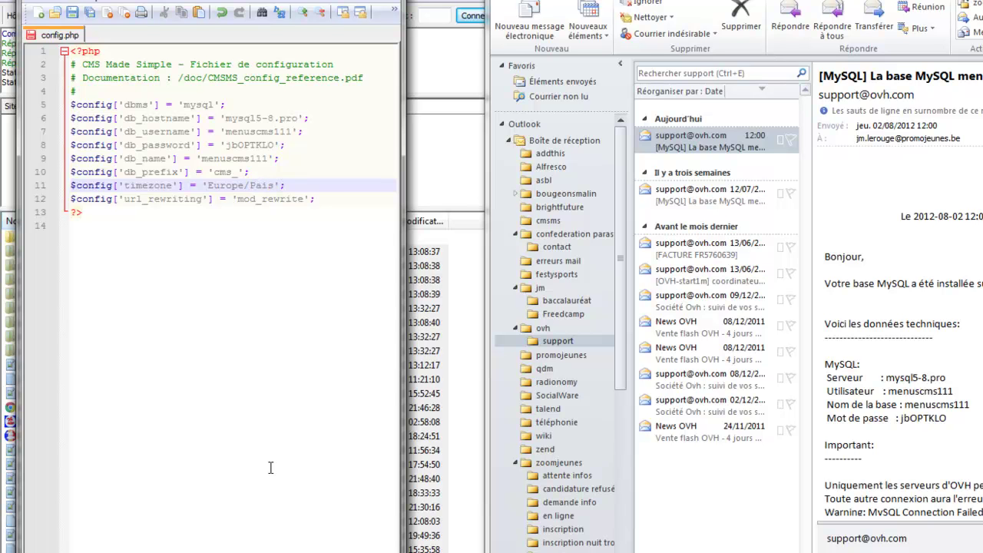
pyautogui.write('r')
pyautogui.hotkey('ctrl', 's')
pyautogui.hotkey('alt', 'Tab')
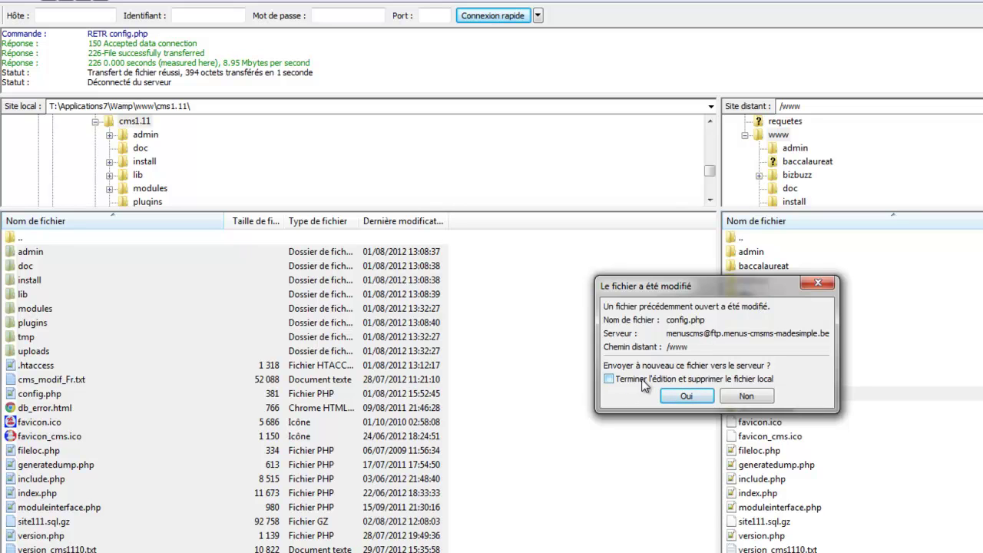
# Upload the edited config.php to /www, finishing editing and deleting the local copy.
pyautogui.hotkey('alt', 'Tab')
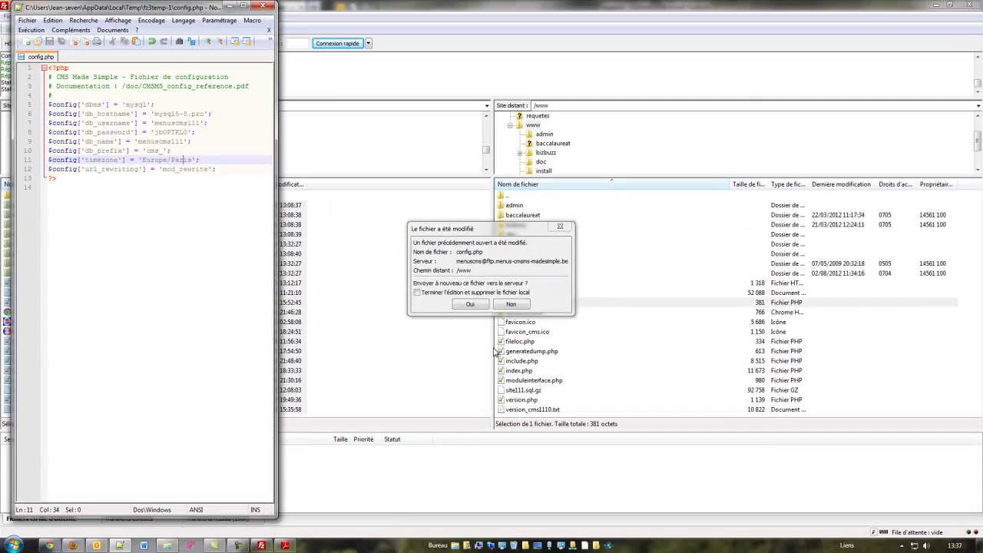
pyautogui.click(562, 394)
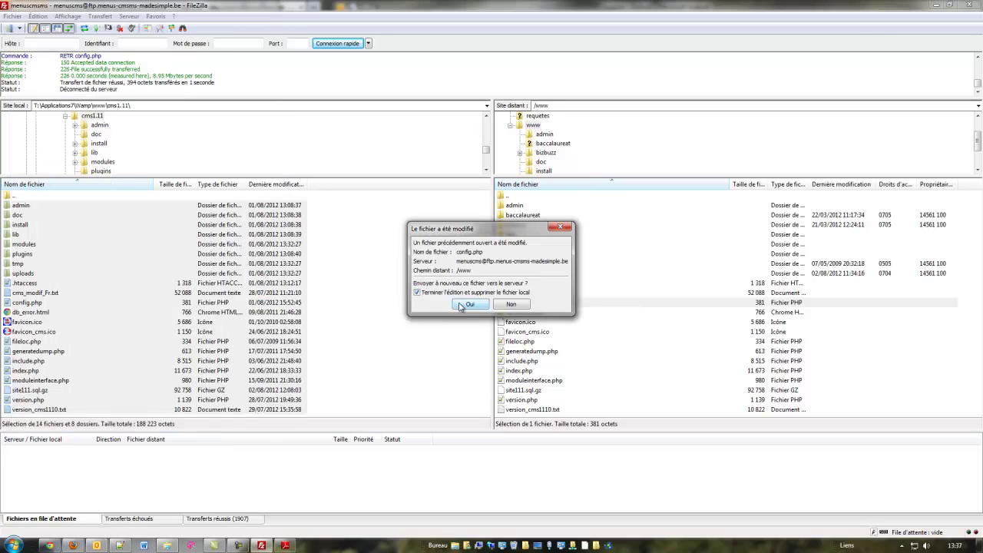
pyautogui.click(464, 305)
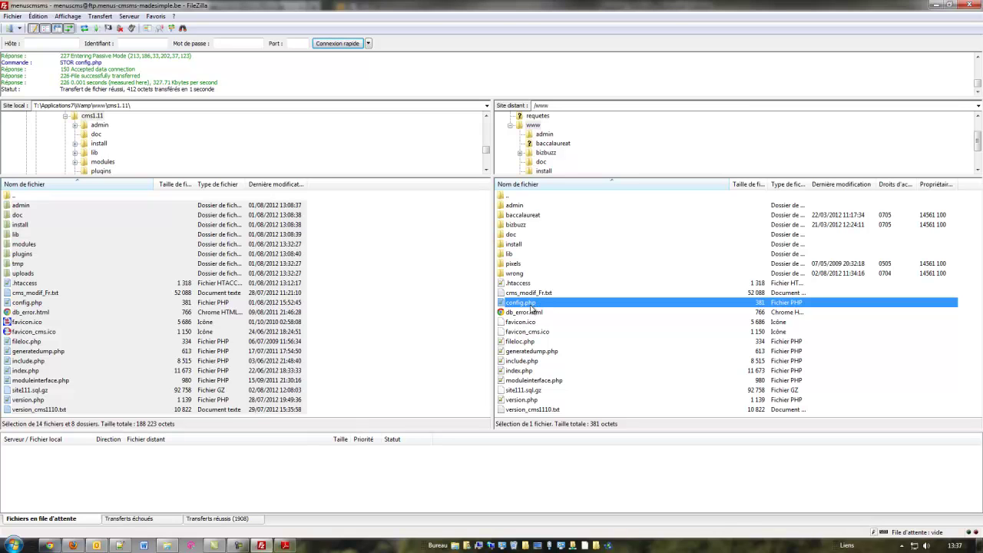
# Re-download a fresh .htaccess into Notepad++ and close the outdated config.php tab.
pyautogui.rightClick(519, 282)
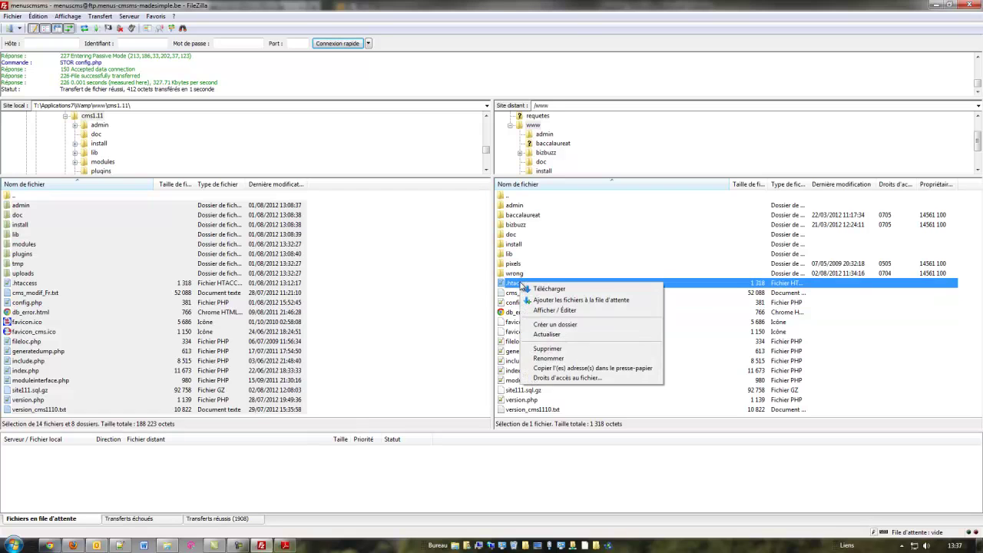
pyautogui.click(556, 310)
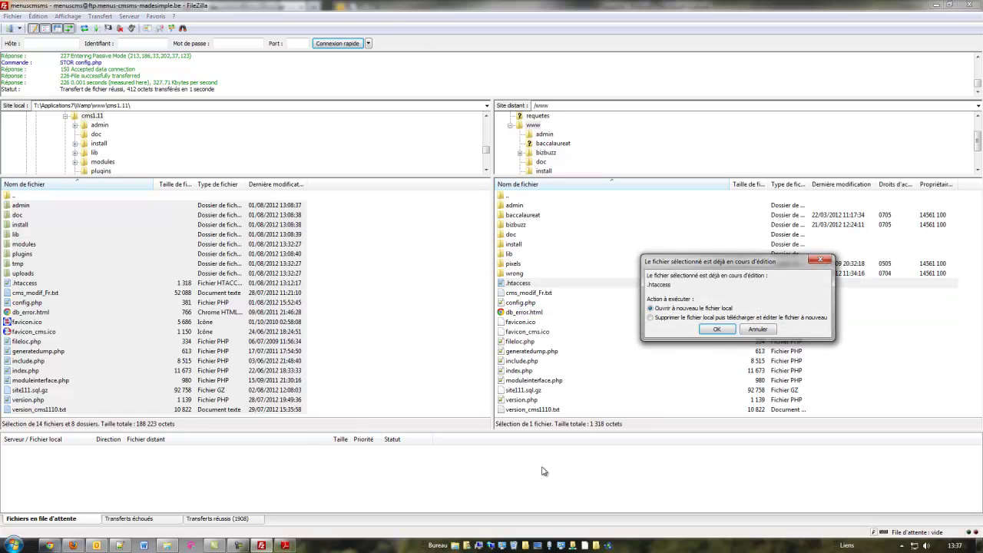
pyautogui.click(650, 317)
pyautogui.click(714, 329)
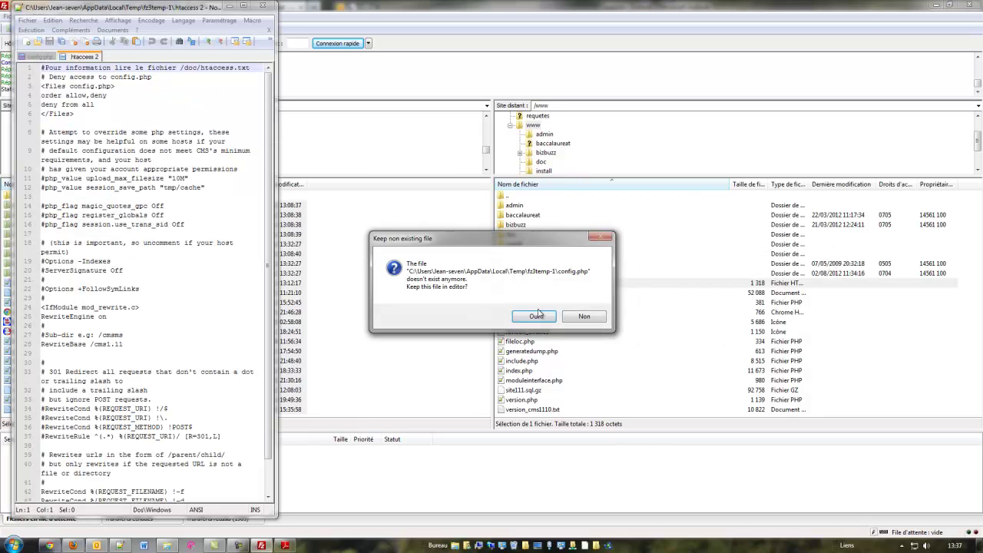
pyautogui.click(585, 317)
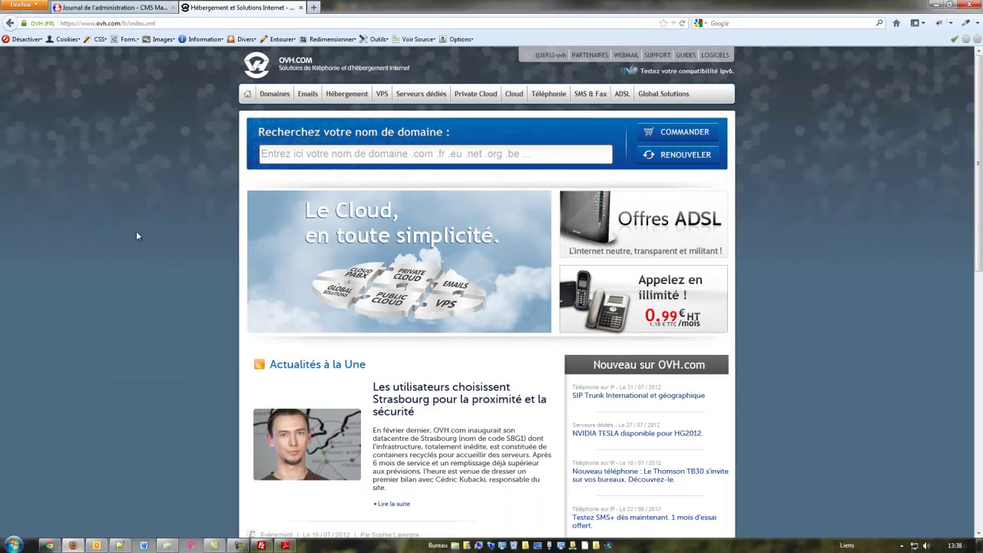
# Open OVH's ConfigPhp guide under Hébergement Mutualisé Linux and copy its four SetEnv example lines.
pyautogui.click(686, 57)
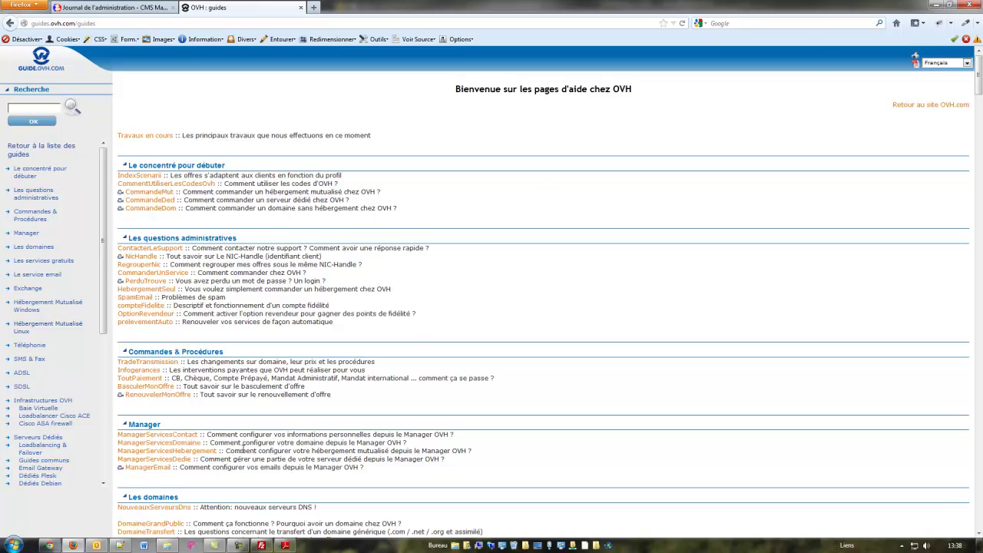
pyautogui.scroll(-7, 233, 386)
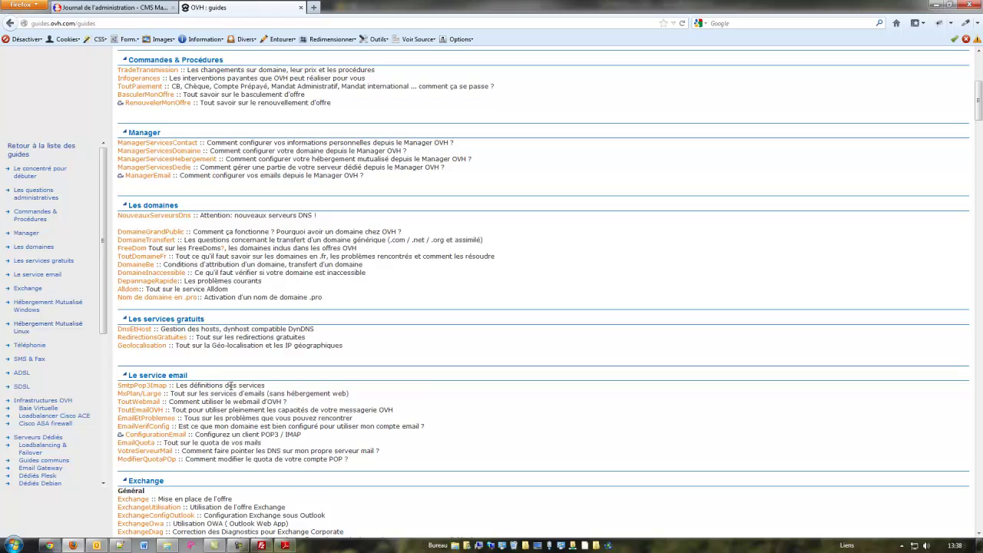
pyautogui.scroll(-10, 231, 385)
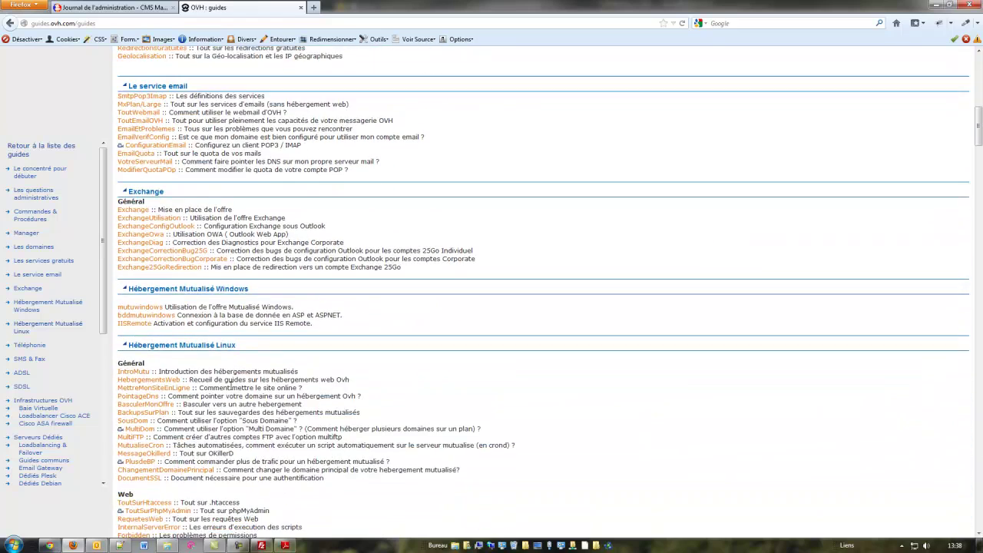
pyautogui.scroll(-2, 233, 385)
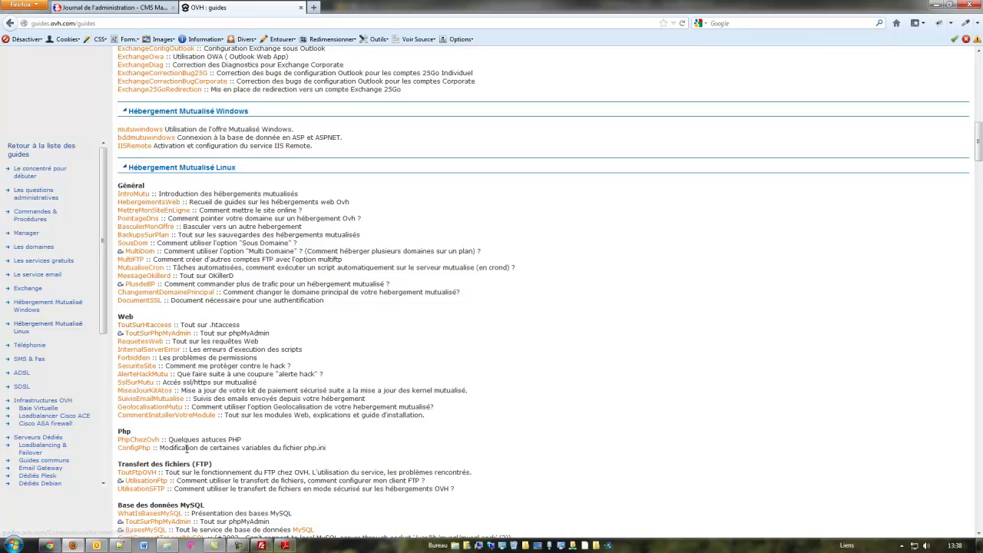
pyautogui.click(135, 449)
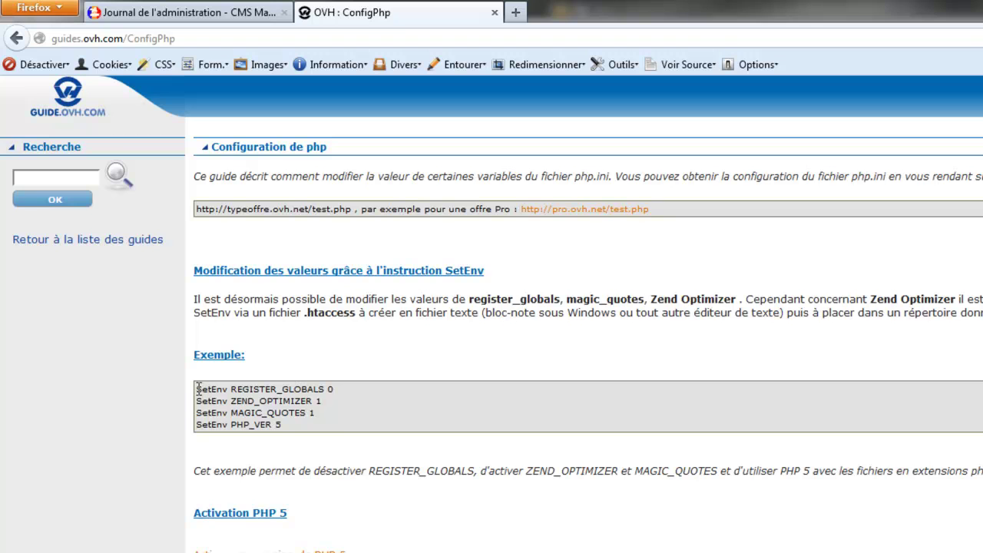
pyautogui.moveTo(197, 389); pyautogui.dragTo(342, 444)
pyautogui.hotkey('ctrl', 'c')
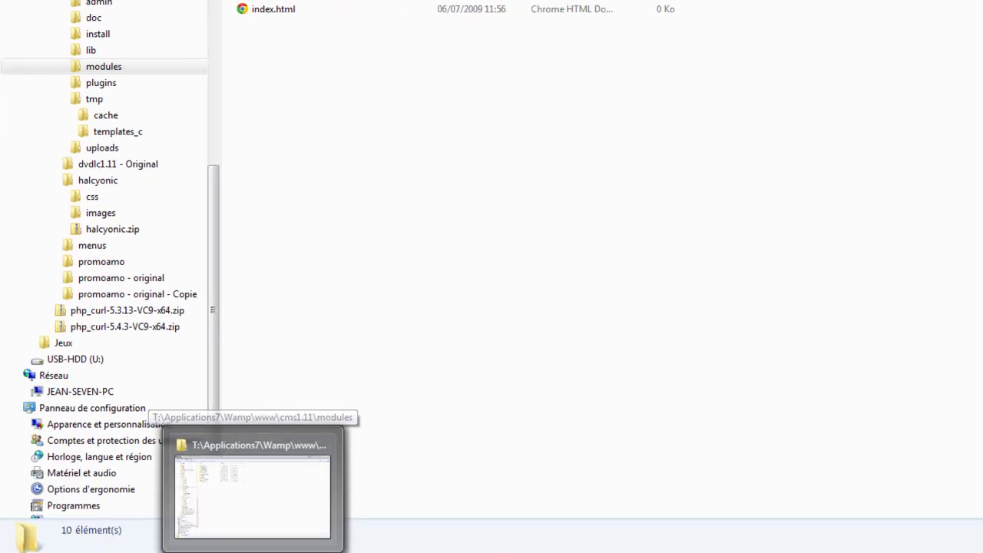
# Paste the four SetEnv lines at the top of .htaccess and change PHP_VER from 5 to 5_3.
pyautogui.click(223, 549)
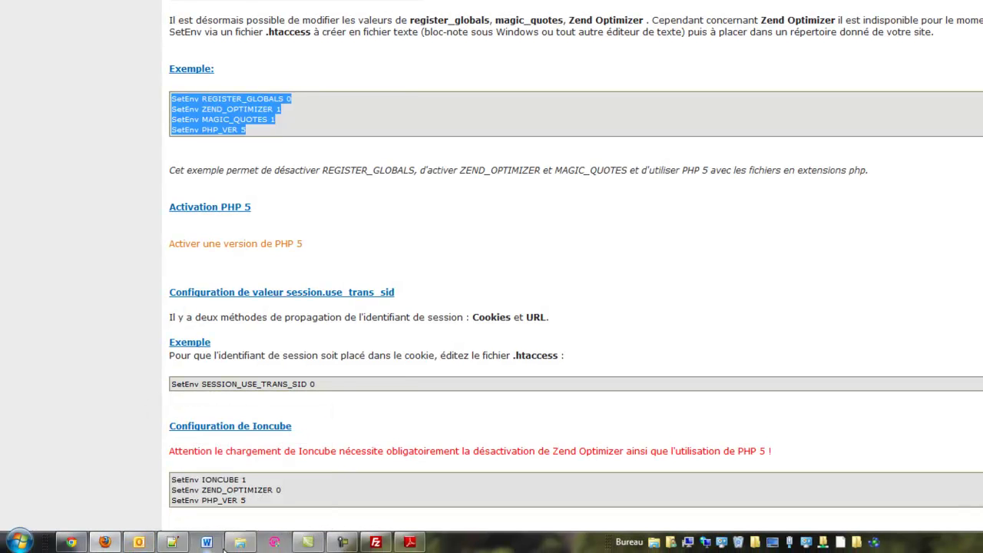
pyautogui.click(172, 542)
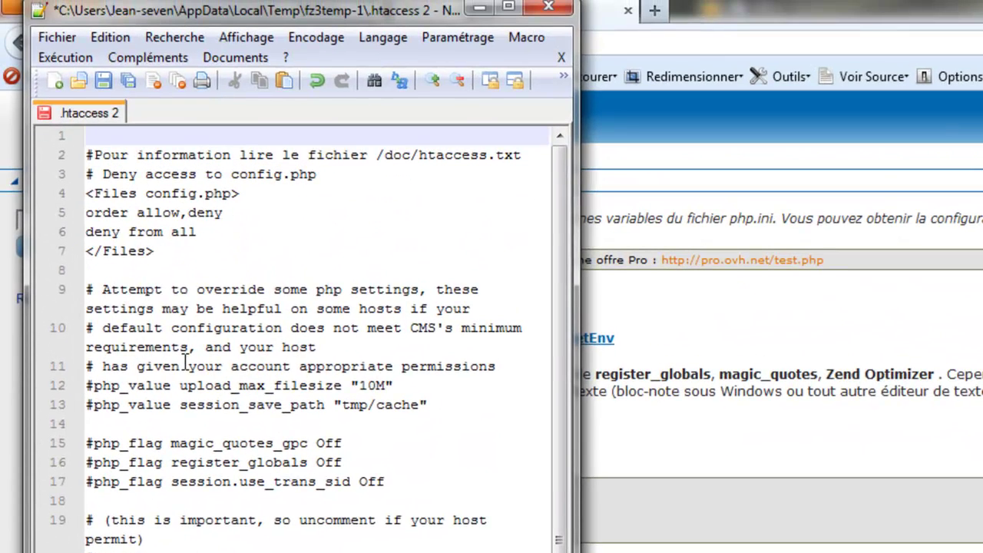
pyautogui.hotkey('ctrl', 'v')
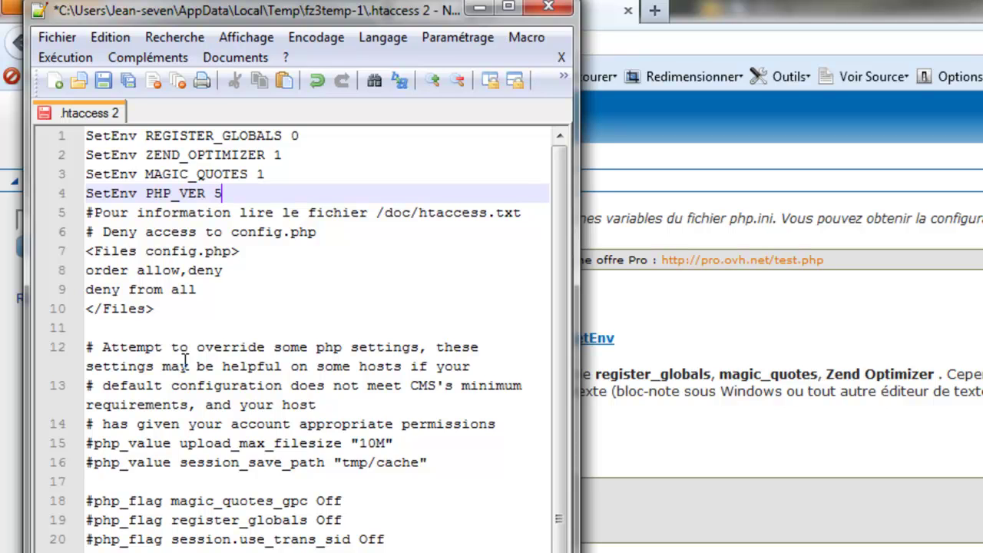
pyautogui.write('3')
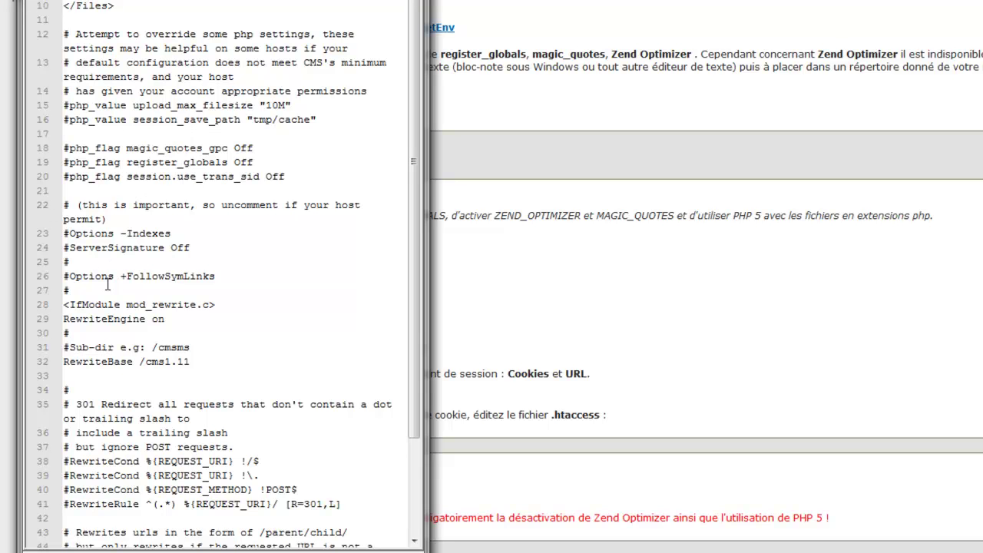
# Uncomment the Options -Indexes, ServerSignature Off and Options +FollowSymLinks lines in .htaccess.
pyautogui.click(66, 234)
pyautogui.press('BackSpace')
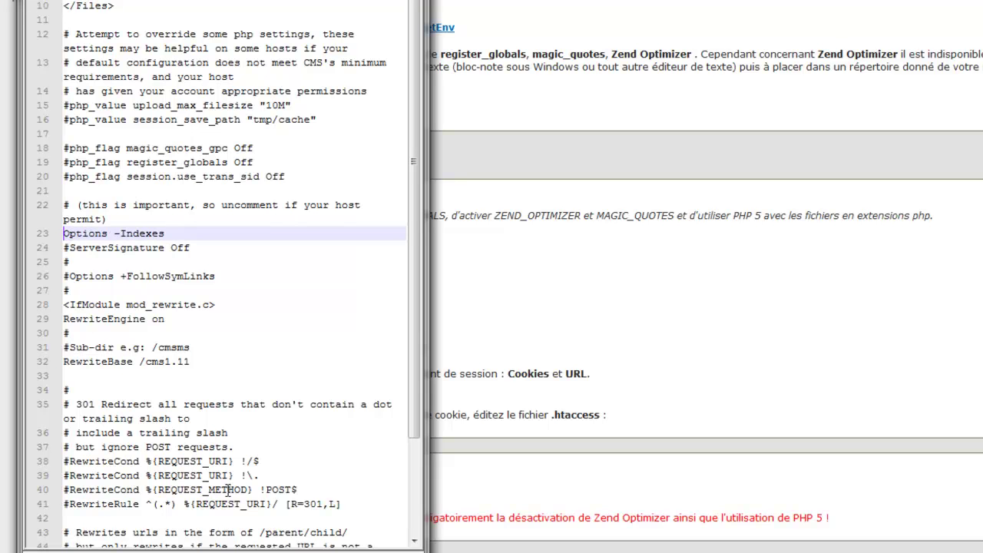
pyautogui.press('Down')
pyautogui.press('Delete')
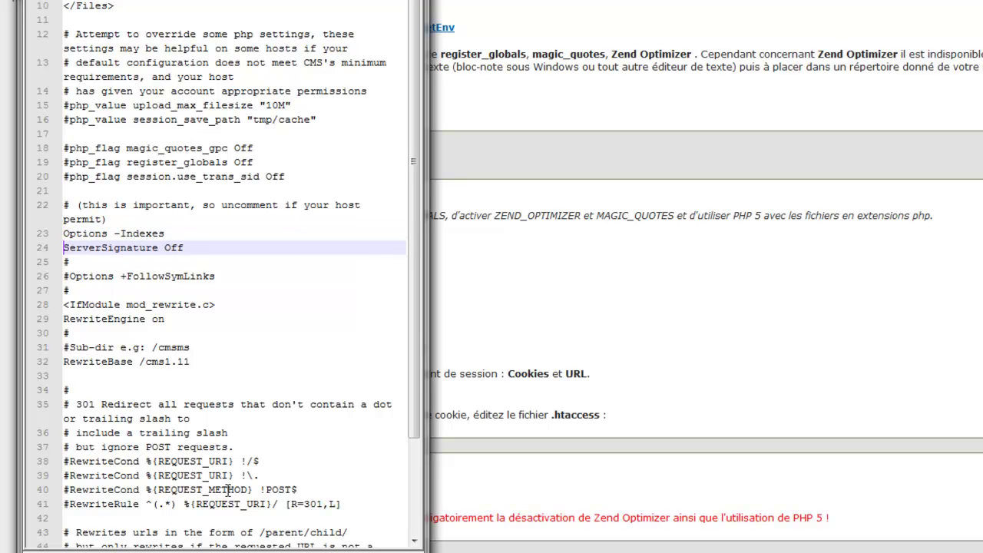
pyautogui.scroll(-2, 203, 419)
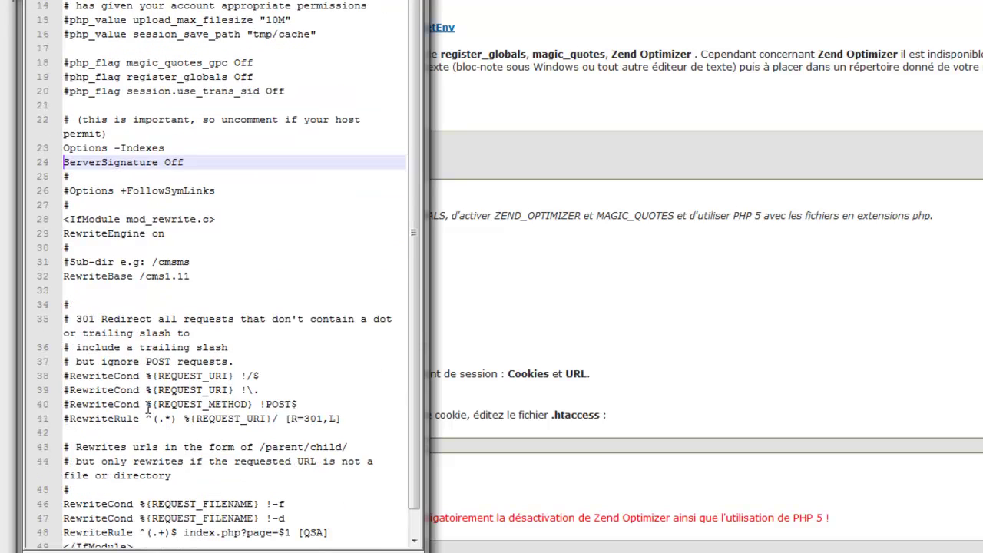
pyautogui.click(67, 188)
pyautogui.press('Delete')
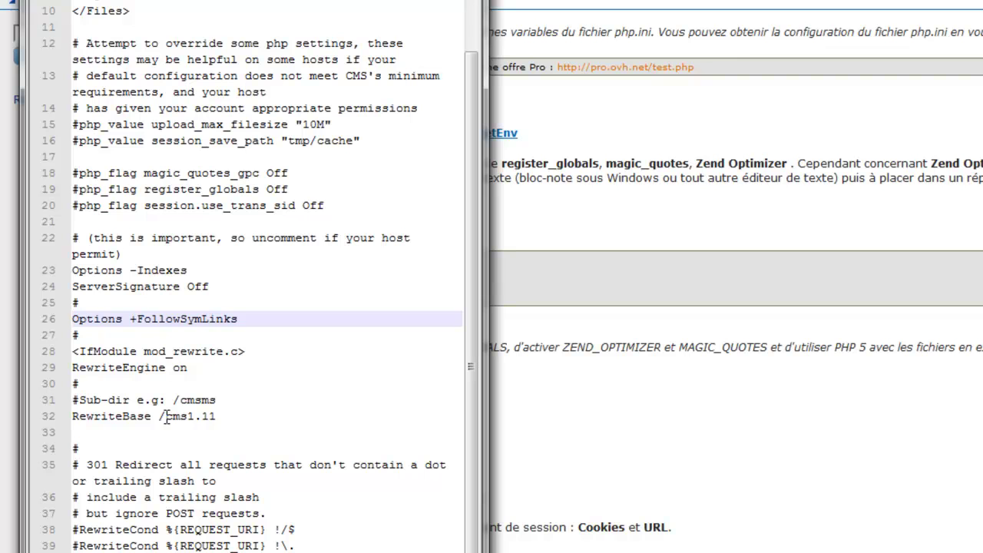
# Remove cms1.11 from the RewriteBase path and comment that line out with #.
pyautogui.moveTo(165, 415); pyautogui.dragTo(222, 418)
pyautogui.press('BackSpace')
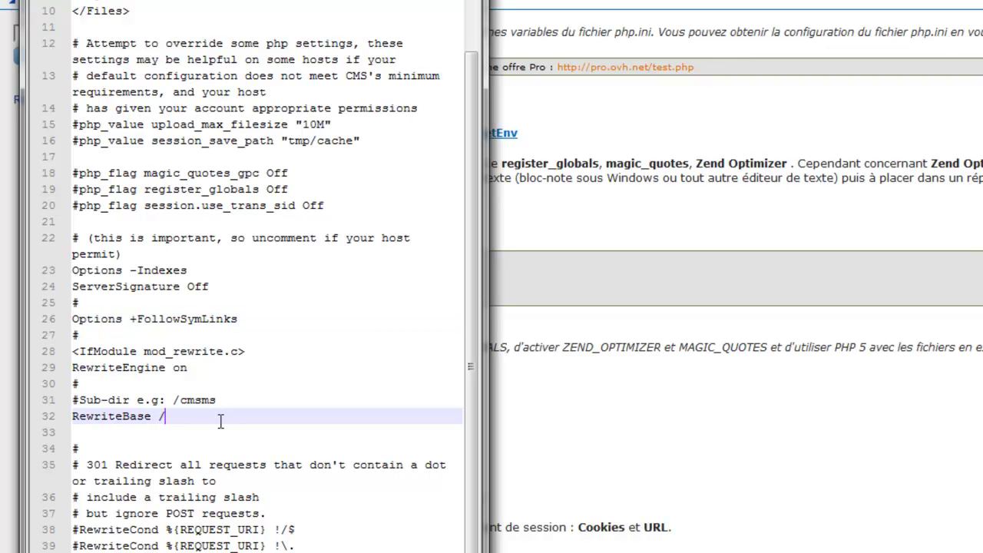
pyautogui.press('Home')
pyautogui.write('#')
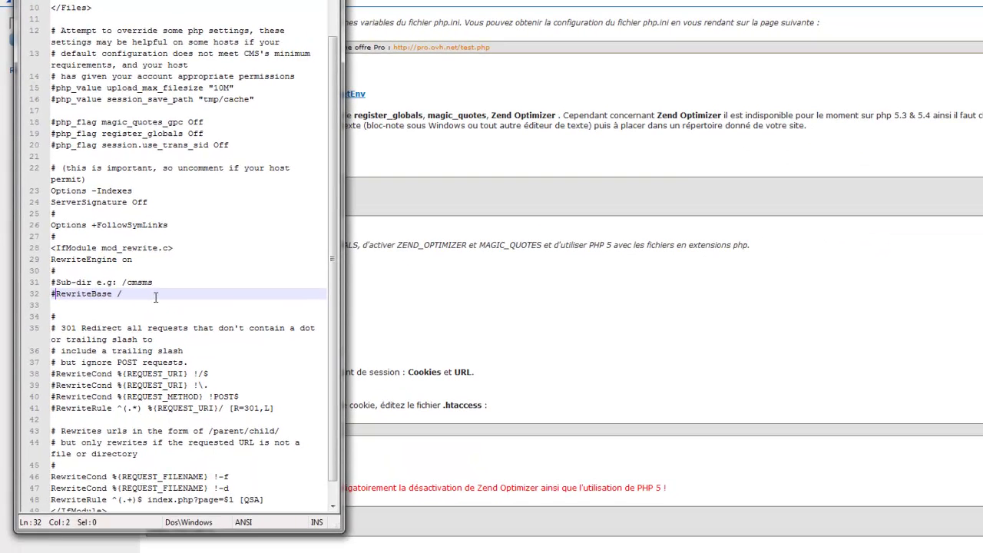
pyautogui.scroll(-1, 117, 359)
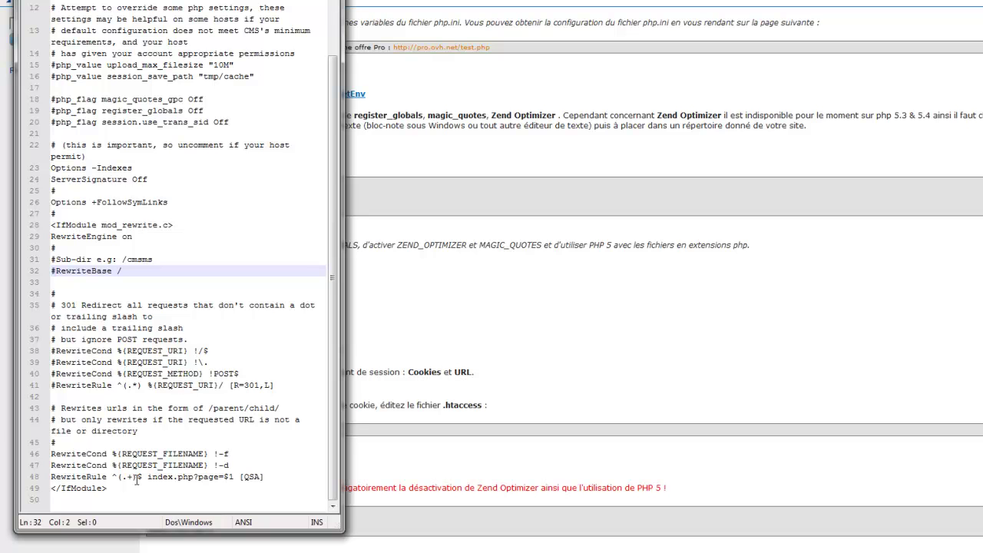
pyautogui.scroll(3, 148, 339)
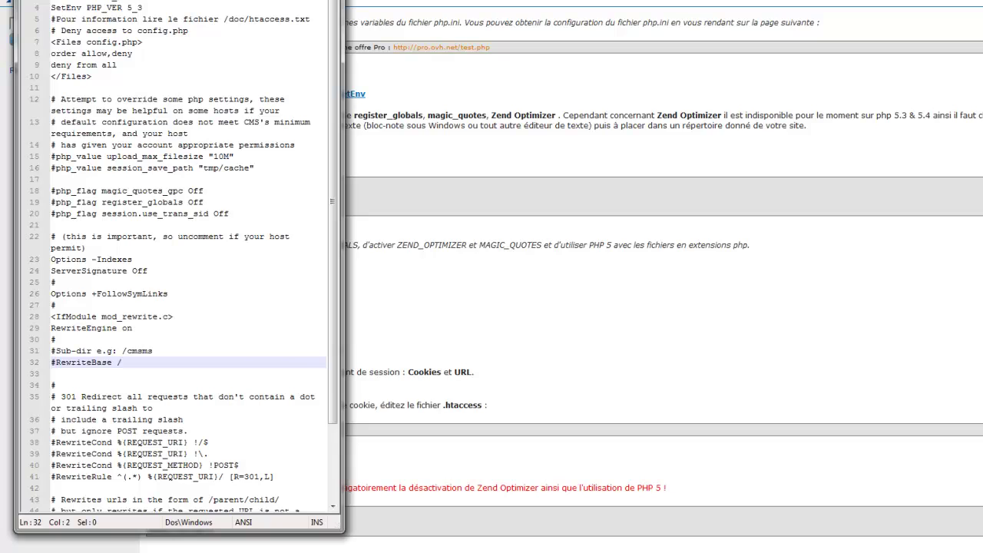
# Re-upload the edited .htaccess to /www, finishing the edit and deleting the local copy.
pyautogui.click(268, 548)
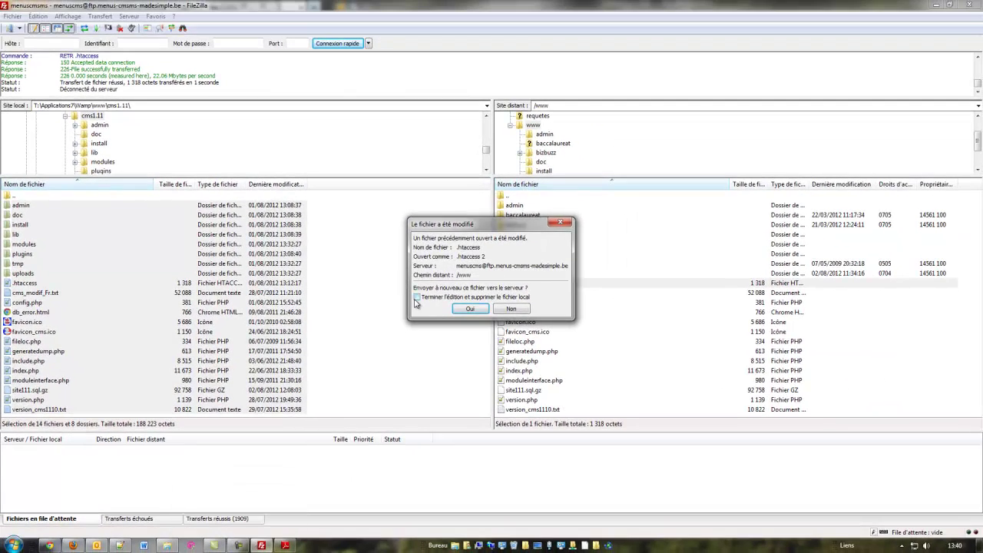
pyautogui.click(428, 293)
pyautogui.click(458, 310)
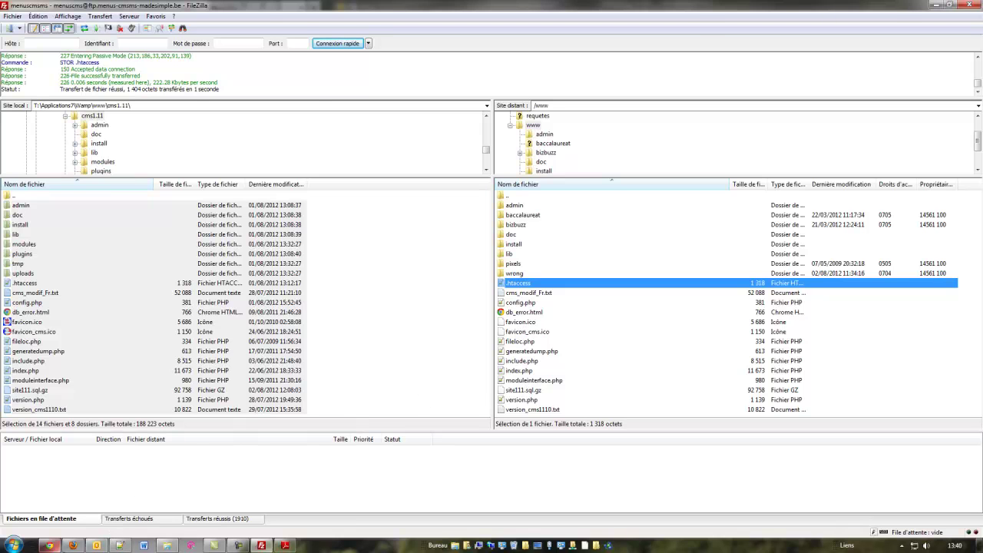
pyautogui.click(72, 545)
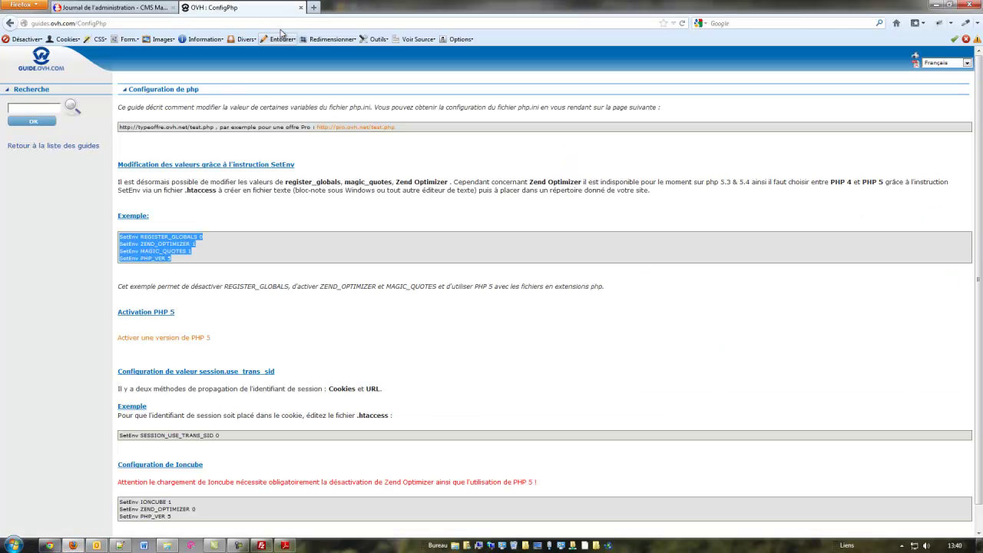
pyautogui.click(160, 7)
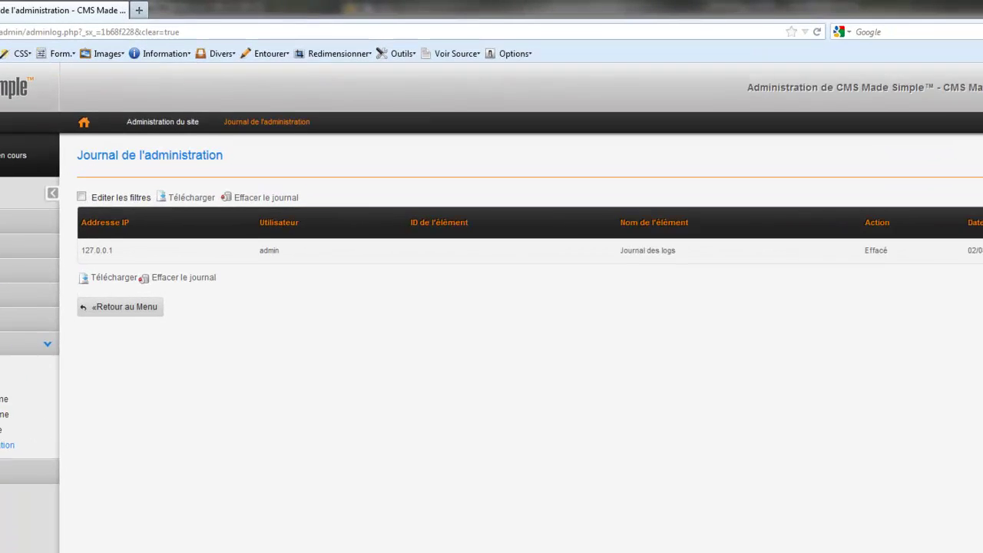
pyautogui.click(139, 10)
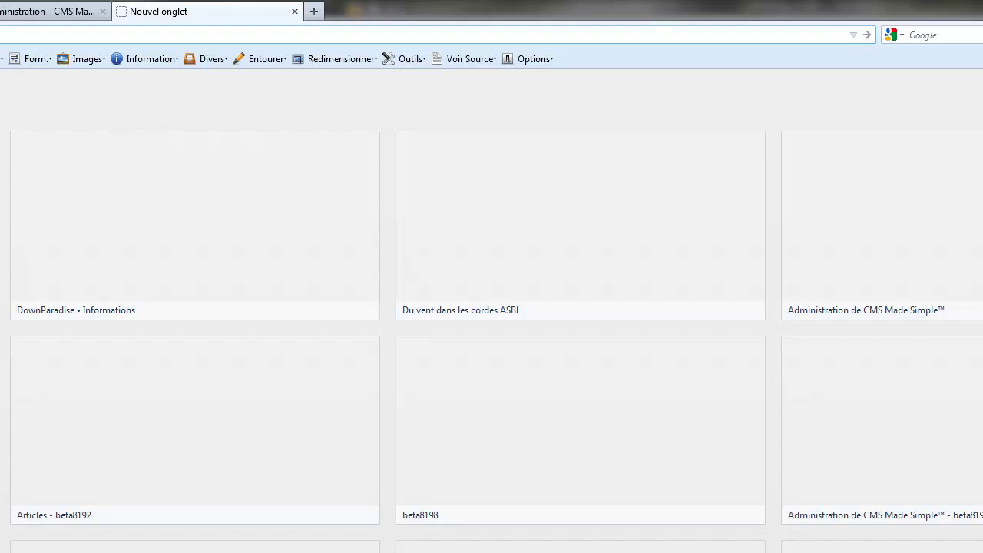
pyautogui.write('www.')
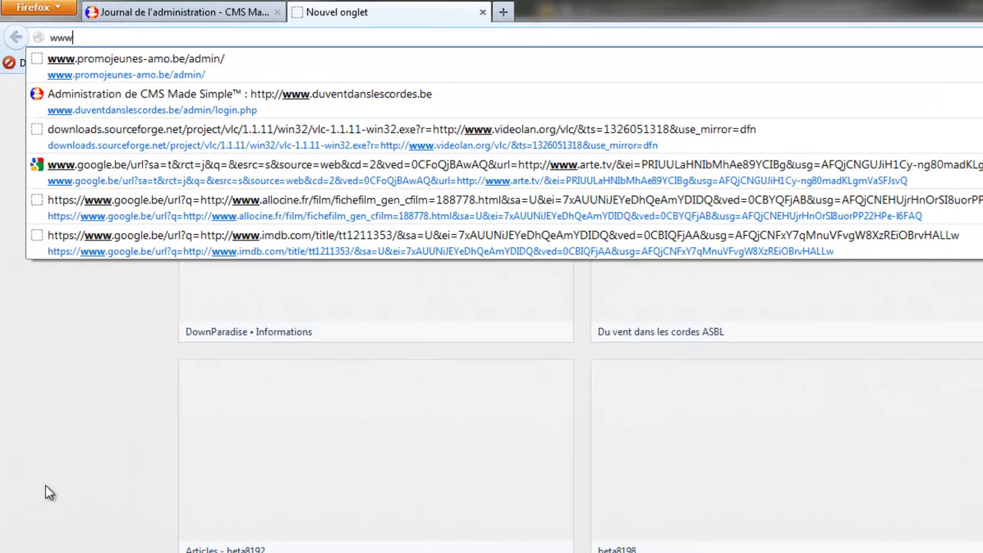
pyautogui.write('menus-cmsms-madesimple.be/')
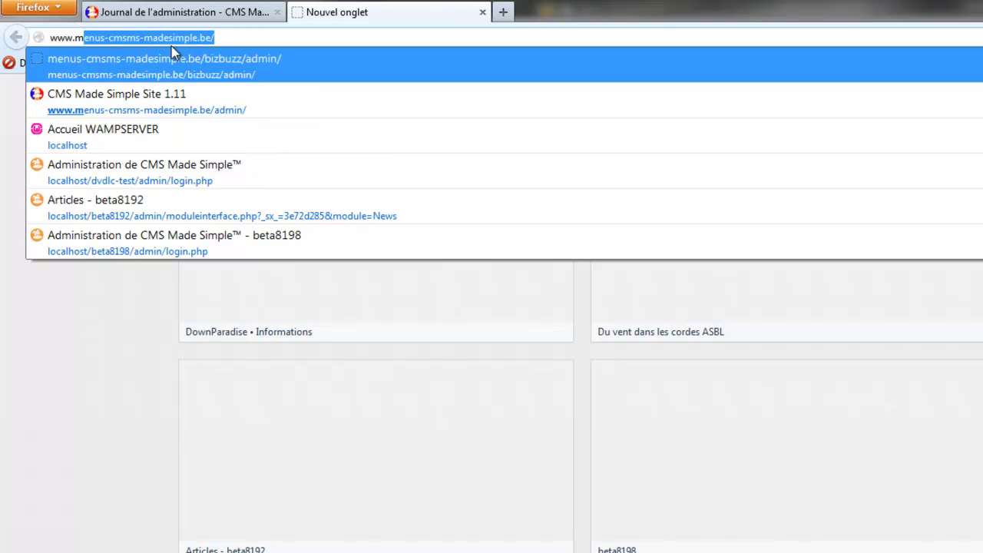
pyautogui.click(215, 37)
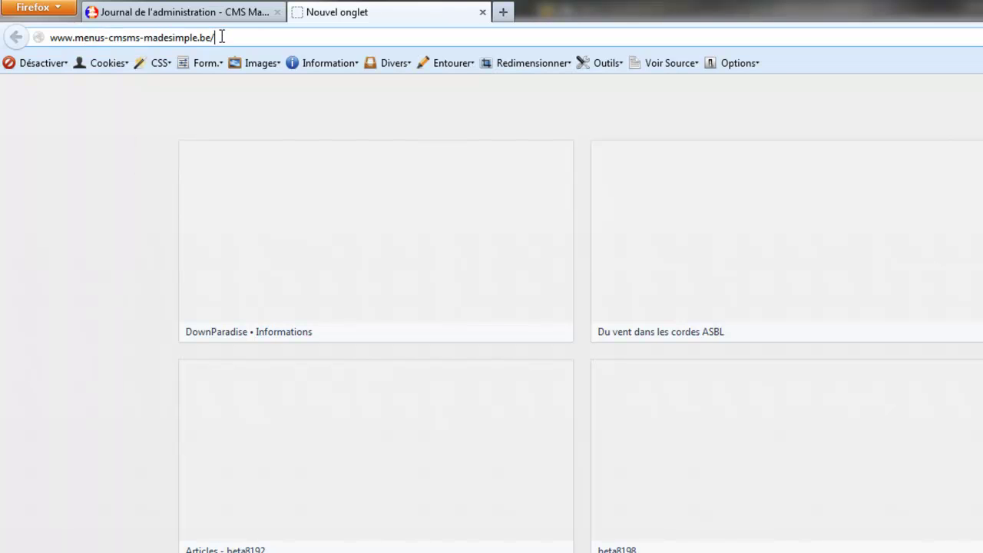
pyautogui.write('admin/')
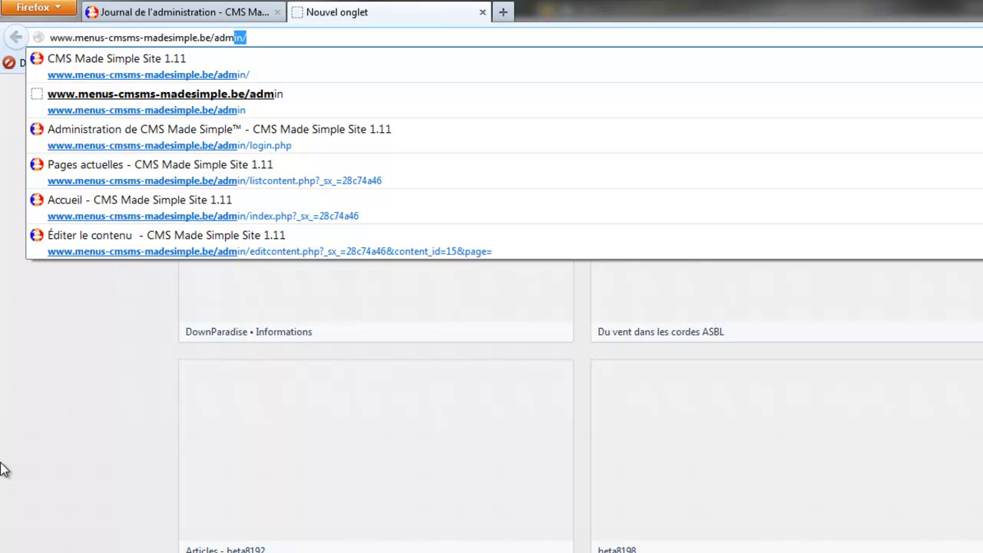
pyautogui.press('Return')
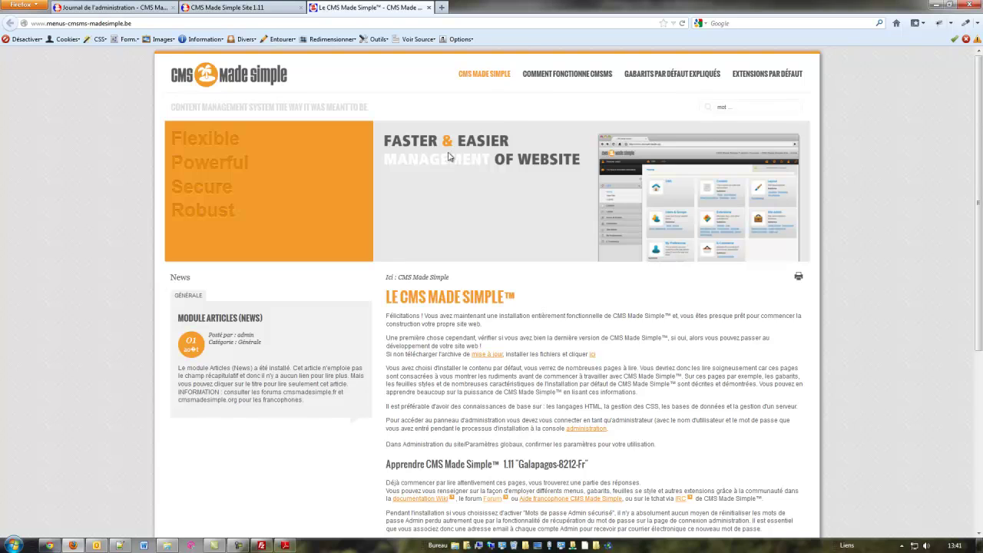
# View the live Comment fonctionne CMSMS page, then open Contenu > Pages in the admin.
pyautogui.moveTo(570, 77)
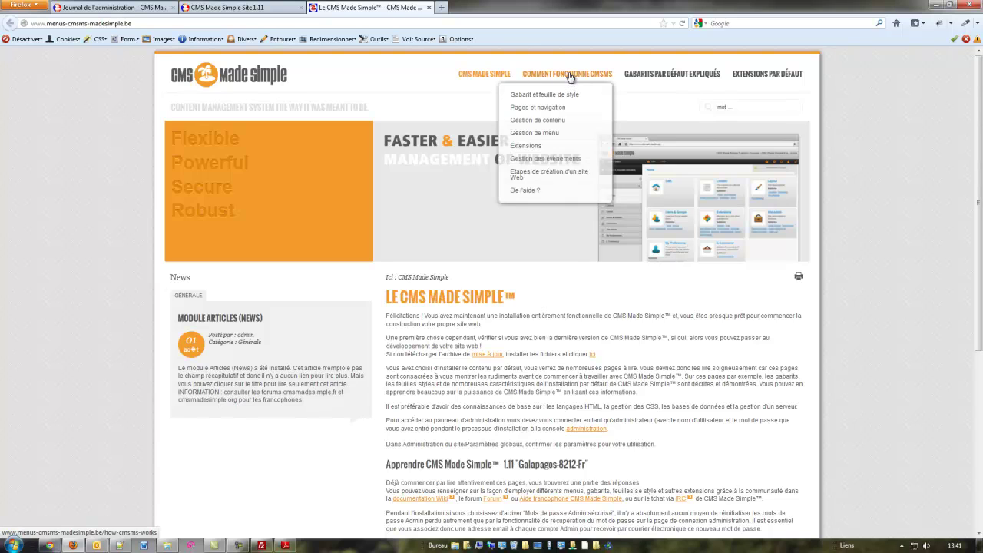
pyautogui.click(570, 76)
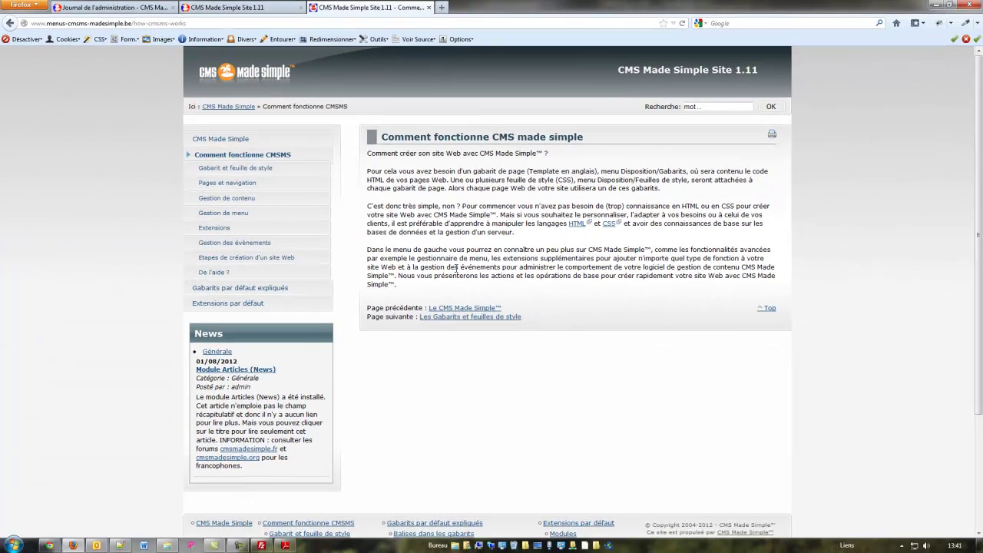
pyautogui.click(238, 7)
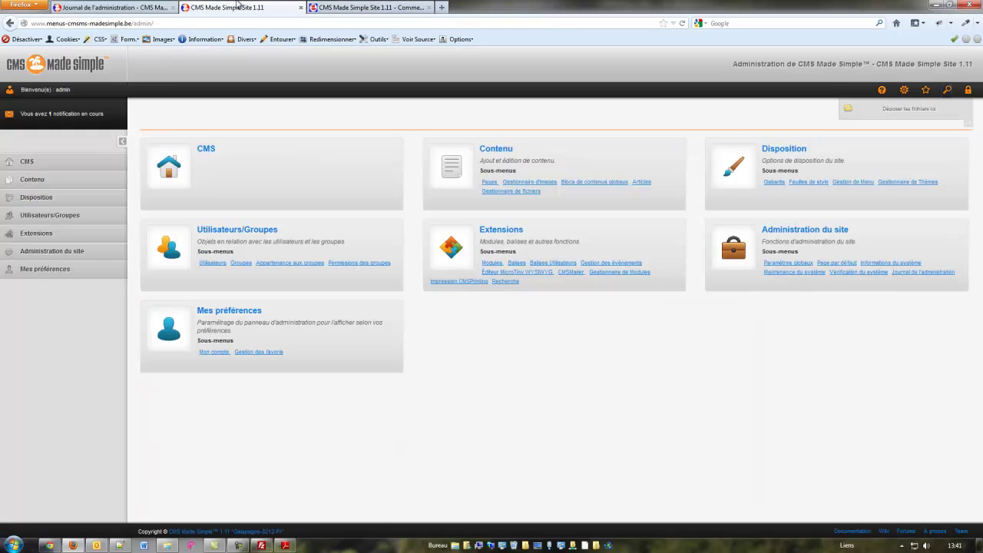
pyautogui.click(28, 183)
pyautogui.click(29, 198)
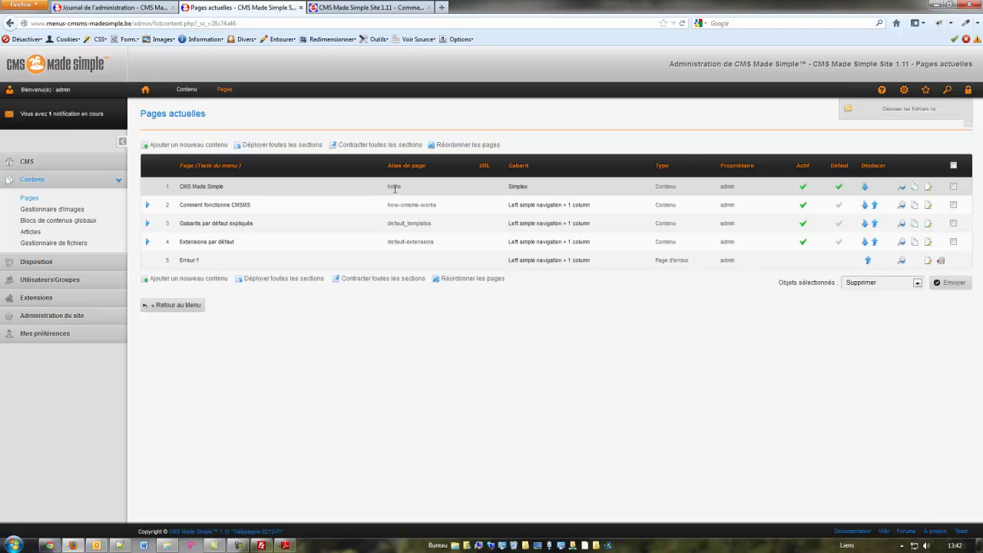
# Open the home page for editing and change its alias to accueil.
pyautogui.click(201, 186)
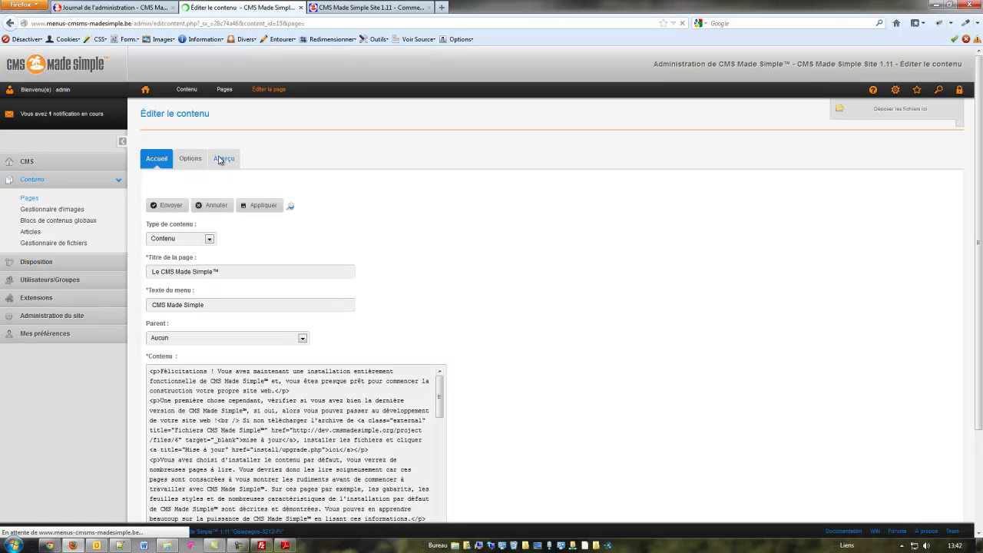
pyautogui.click(190, 158)
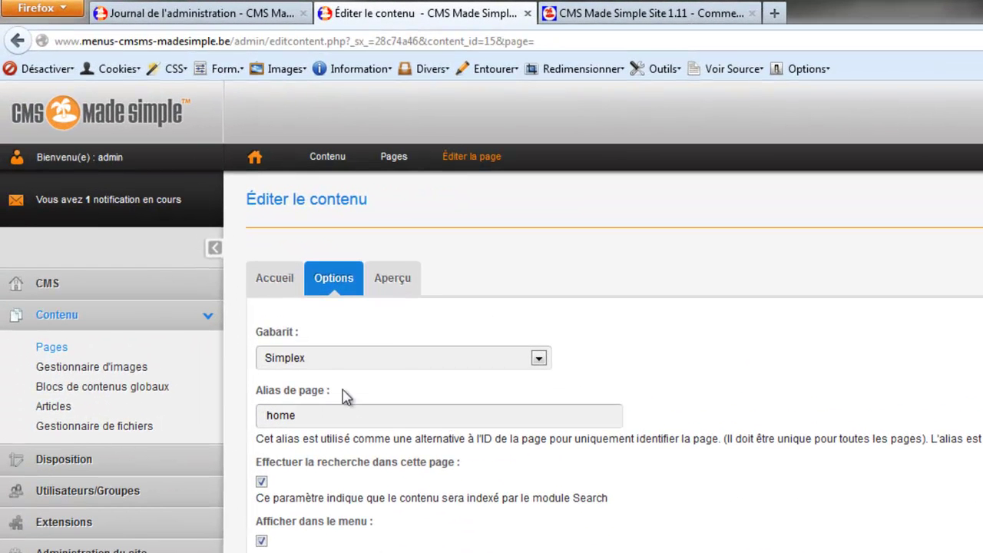
pyautogui.moveTo(310, 416); pyautogui.dragTo(239, 405)
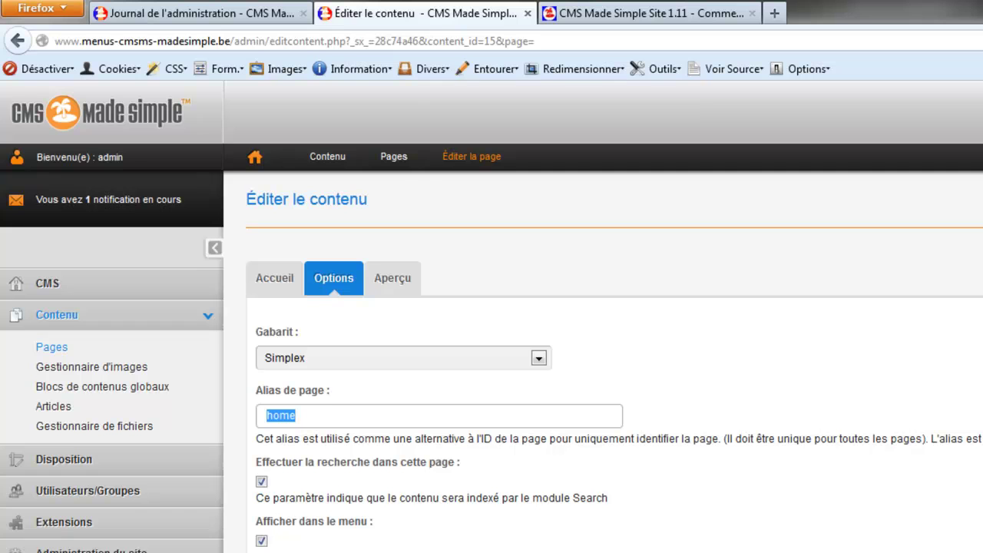
pyautogui.write('accueil')
# Try the alias historique-de-l-oeil, then set the alias back to accueil.
pyautogui.moveTo(262, 416); pyautogui.dragTo(412, 416)
pyautogui.write('histor')
pyautogui.write('iquez de')
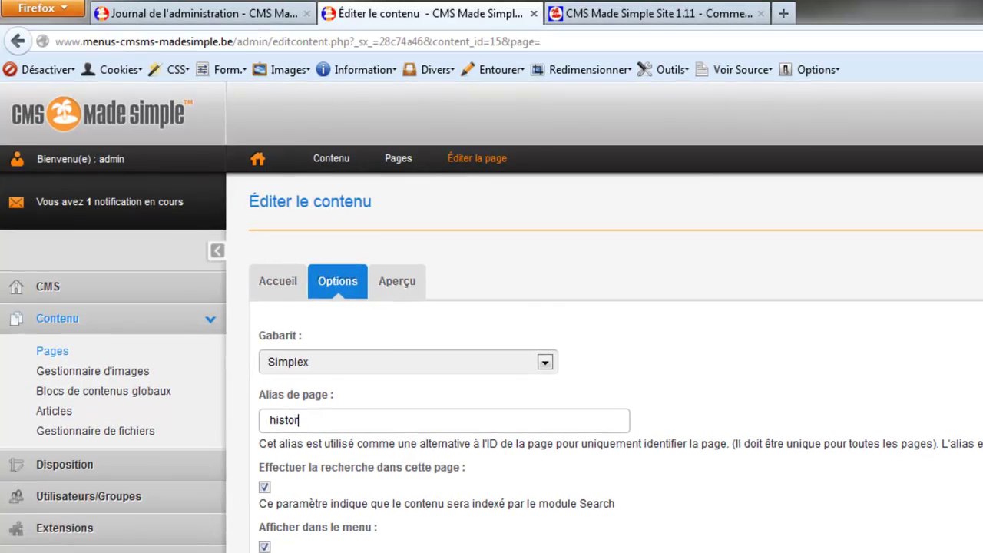
pyautogui.press('Left')
pyautogui.press('BackSpace')
pyautogui.press('Right')
pyautogui.press('Right')
pyautogui.press('Right')
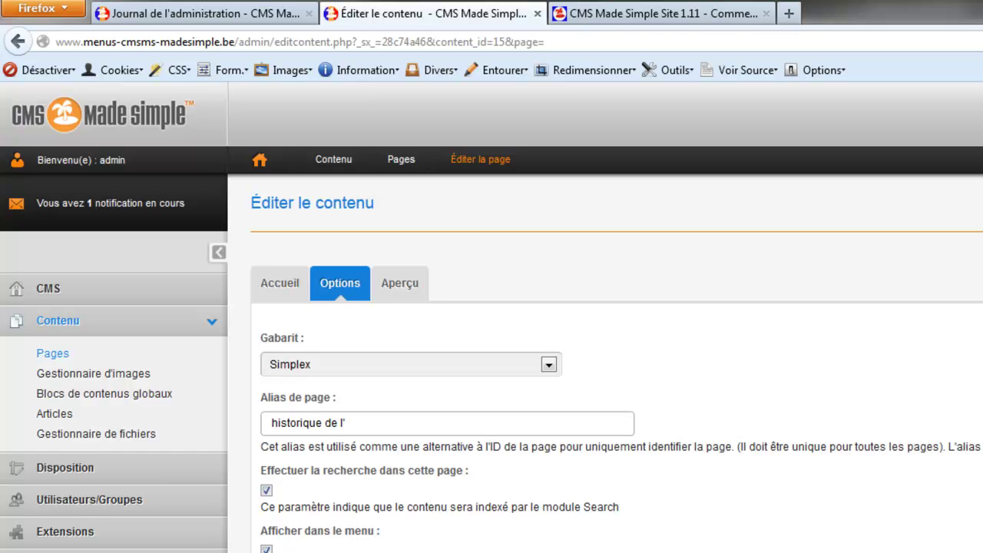
pyautogui.write("l'oeil")
pyautogui.click(322, 422)
pyautogui.press('BackSpace')
pyautogui.write('-de-')
pyautogui.press('Delete')
pyautogui.press('Right')
pyautogui.press('Delete')
pyautogui.write('-')
pyautogui.tripleClick(404, 428)
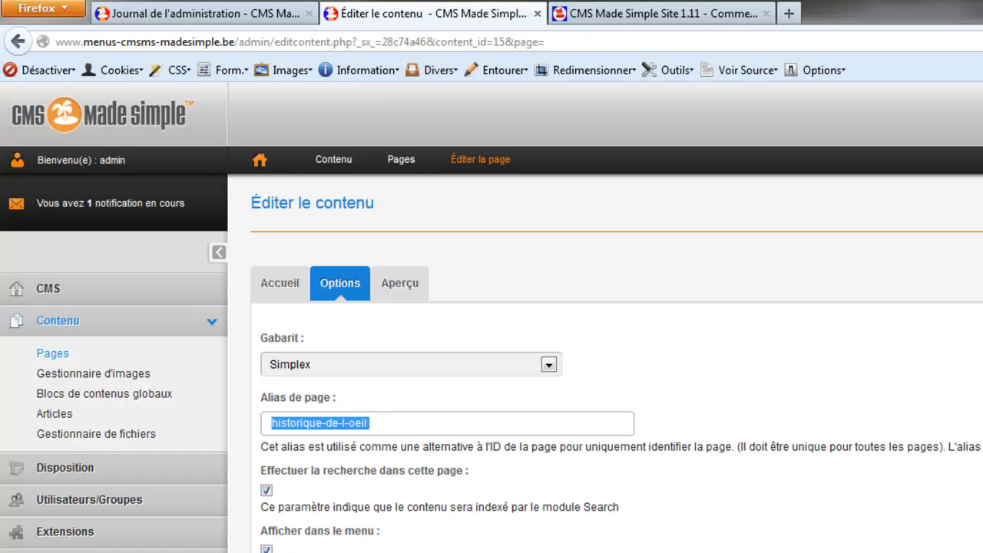
pyautogui.write('accue')
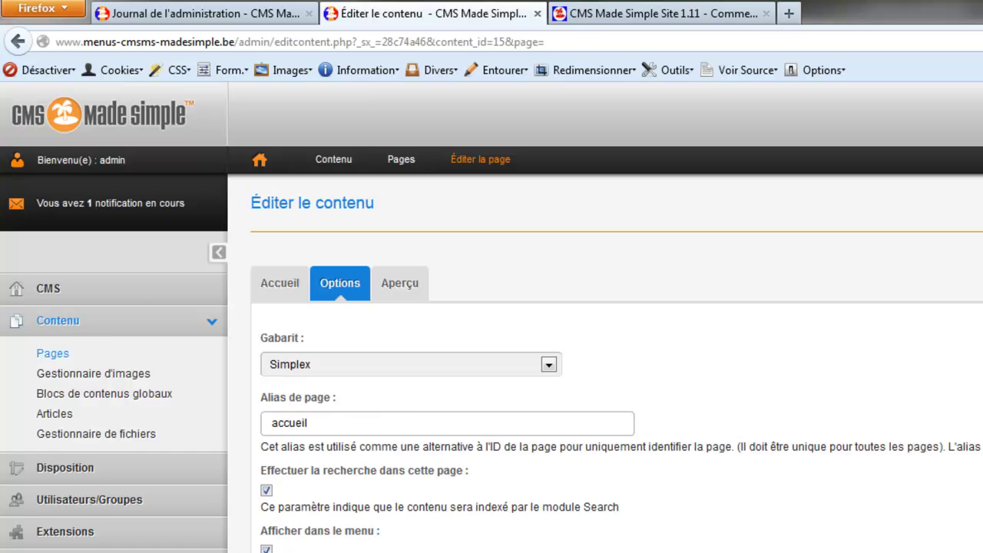
# Change the page title and menu text to Accueil and submit the page.
pyautogui.click(269, 287)
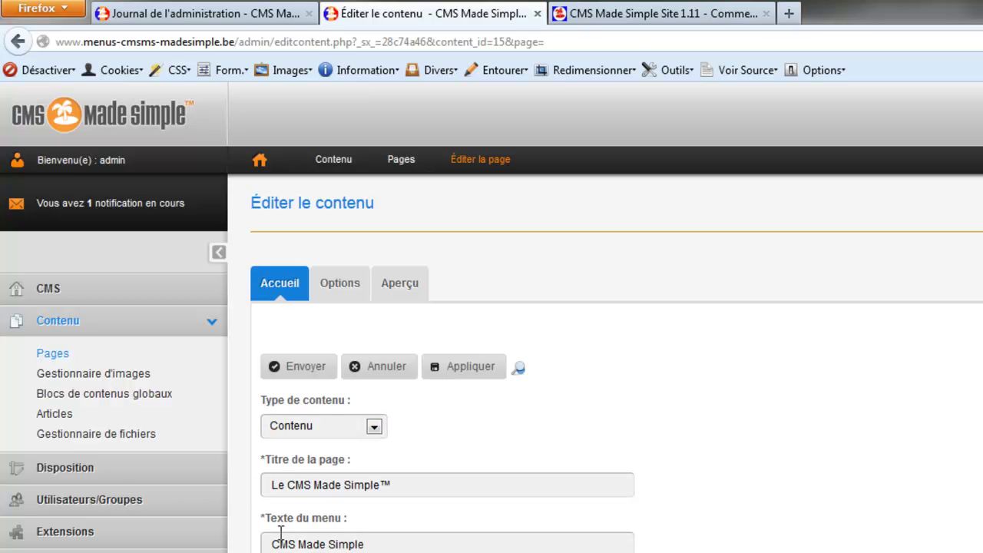
pyautogui.scroll(-5, 280, 532)
pyautogui.scroll(2, 280, 531)
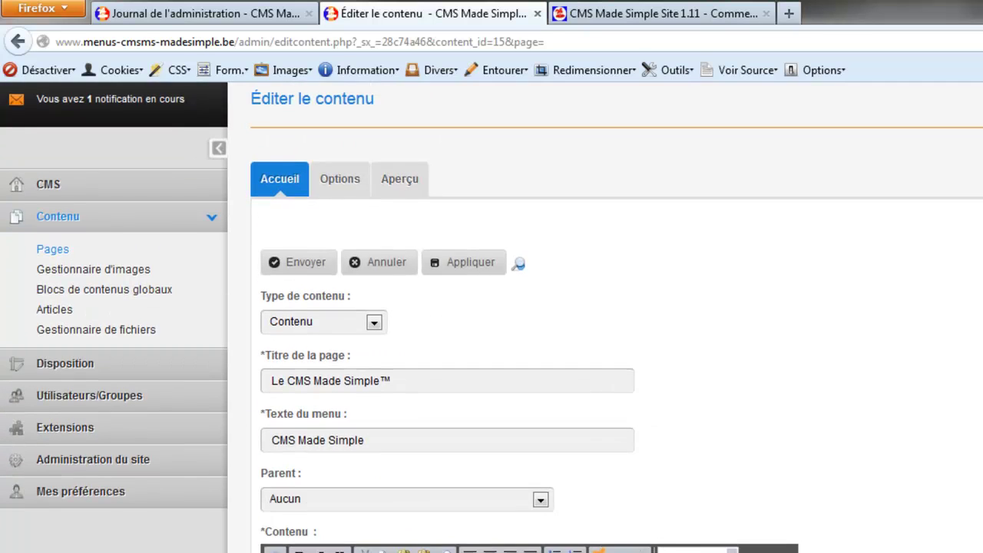
pyautogui.moveTo(282, 378); pyautogui.dragTo(588, 389)
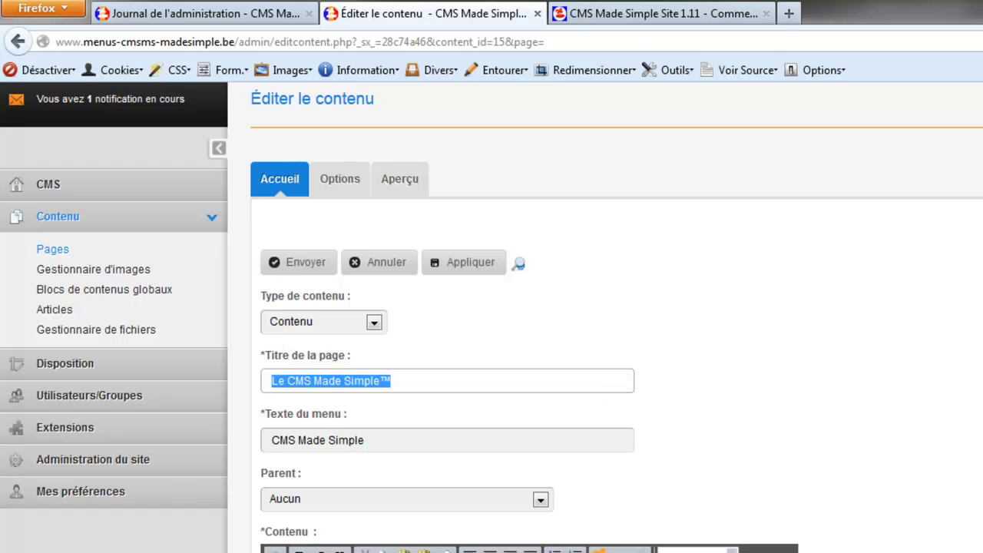
pyautogui.write('Accueil')
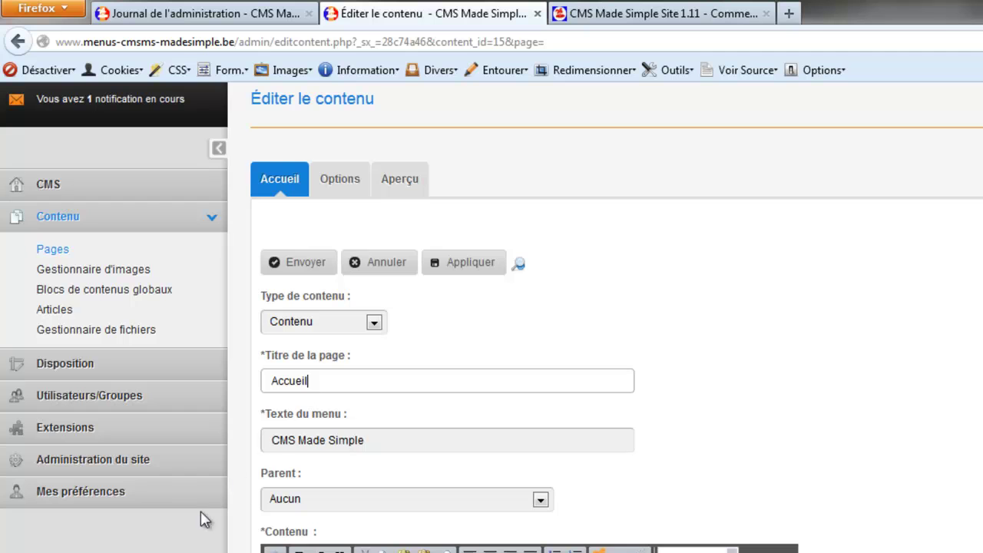
pyautogui.moveTo(388, 445); pyautogui.dragTo(158, 531)
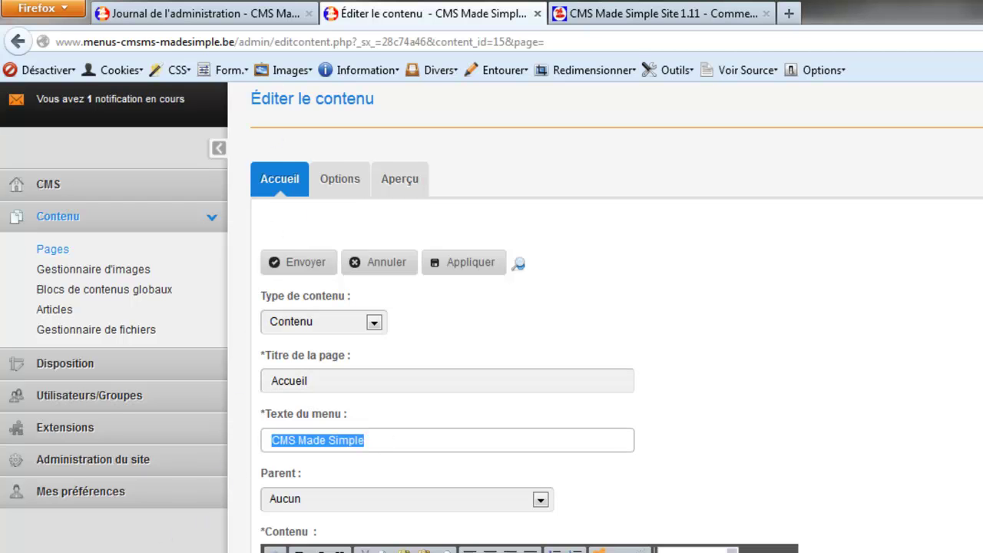
pyautogui.write('Accueil')
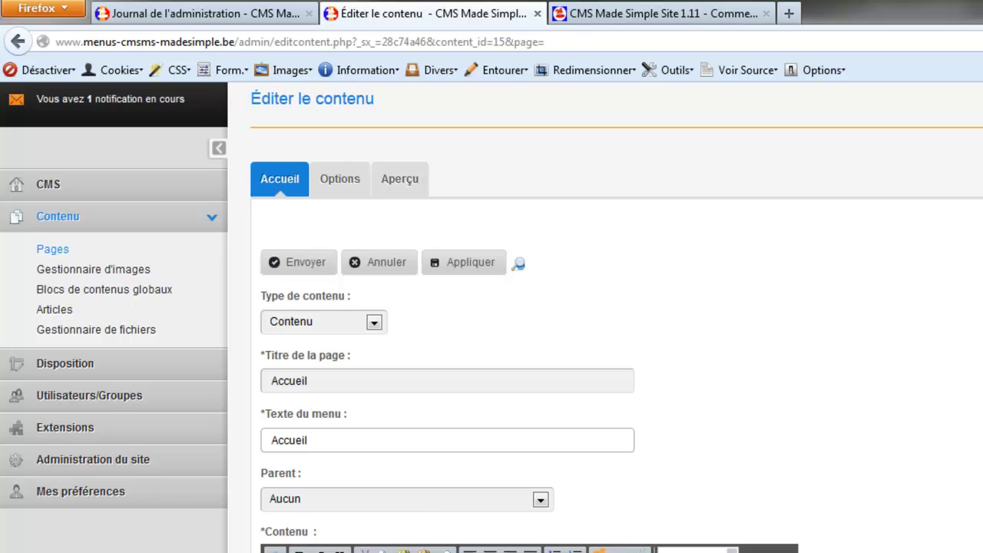
pyautogui.scroll(-3, 492, 317)
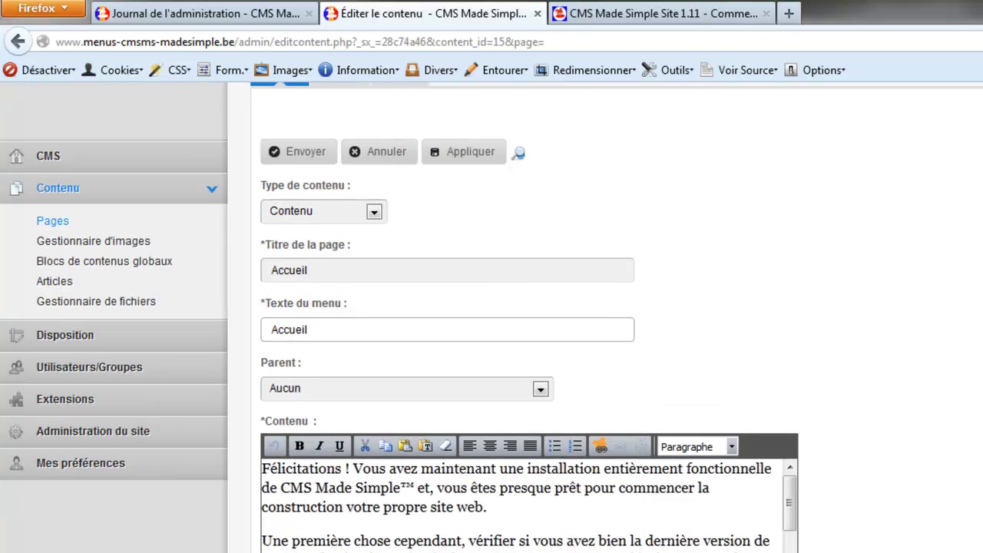
pyautogui.press('Return')
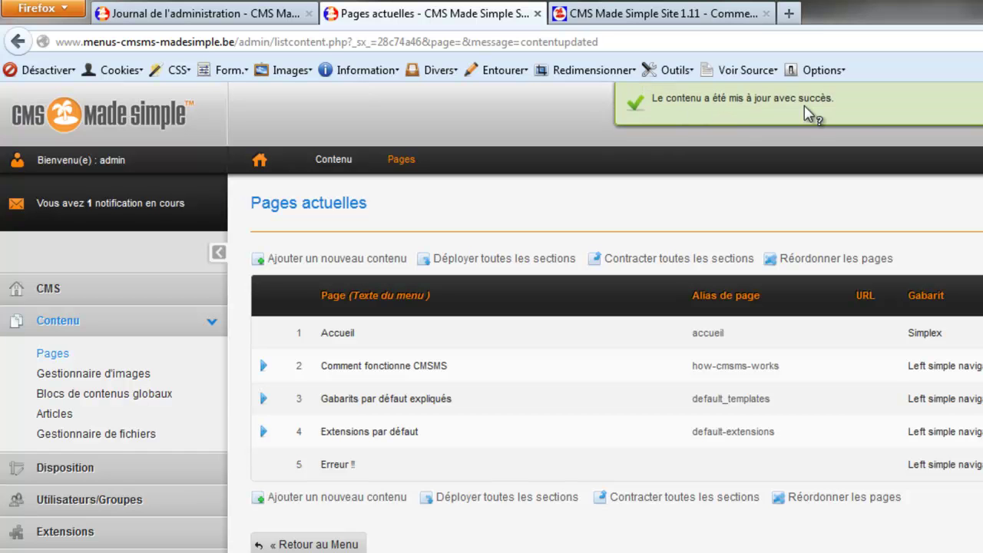
# Reload the public home page via the site logo to confirm the Accueil title, then return to admin.
pyautogui.click(620, 13)
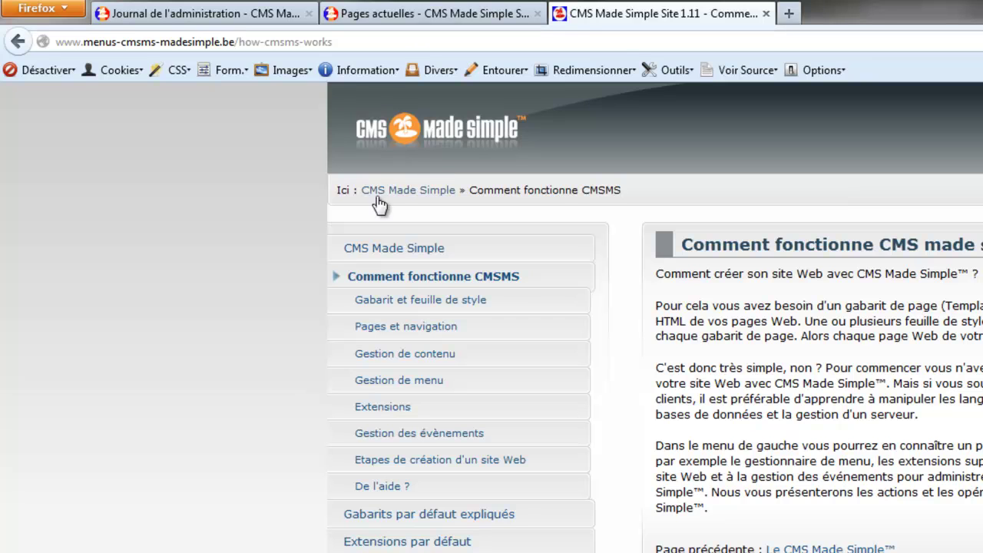
pyautogui.click(401, 132)
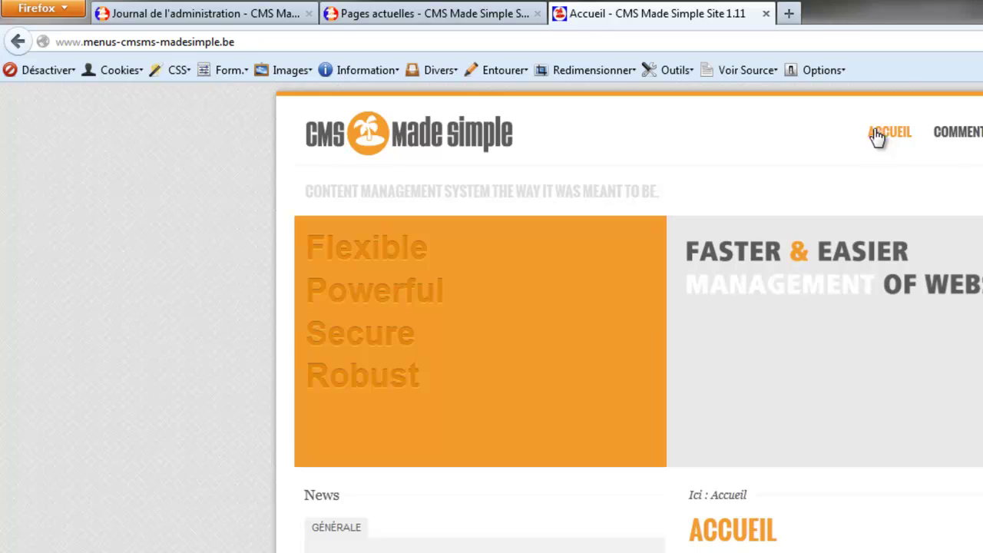
pyautogui.scroll(-10, 331, 469)
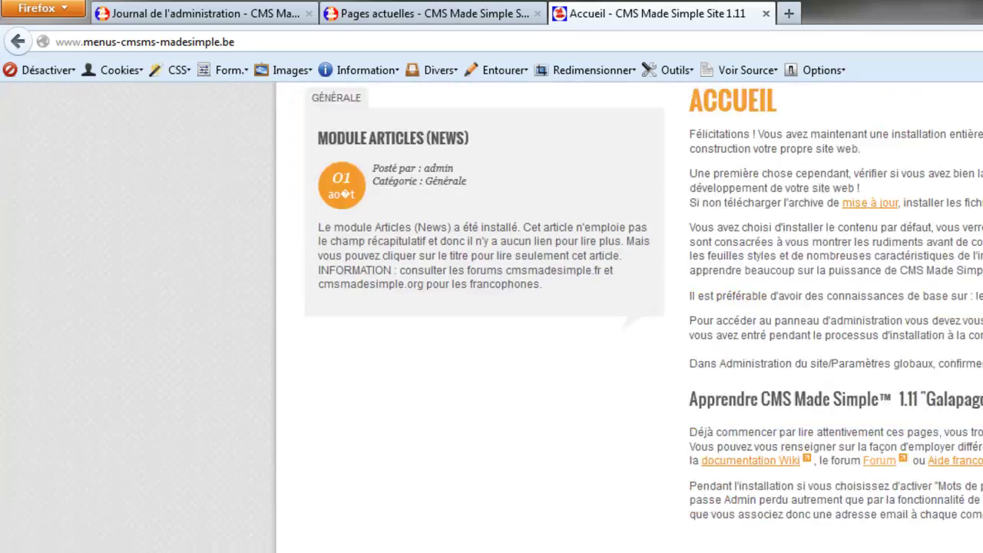
pyautogui.scroll(10, 166, 546)
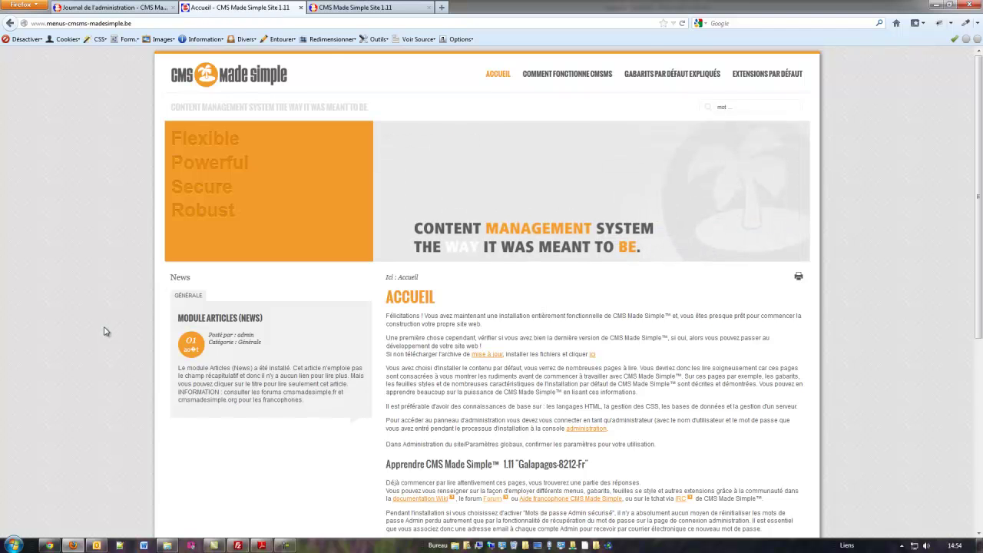
pyautogui.click(390, 8)
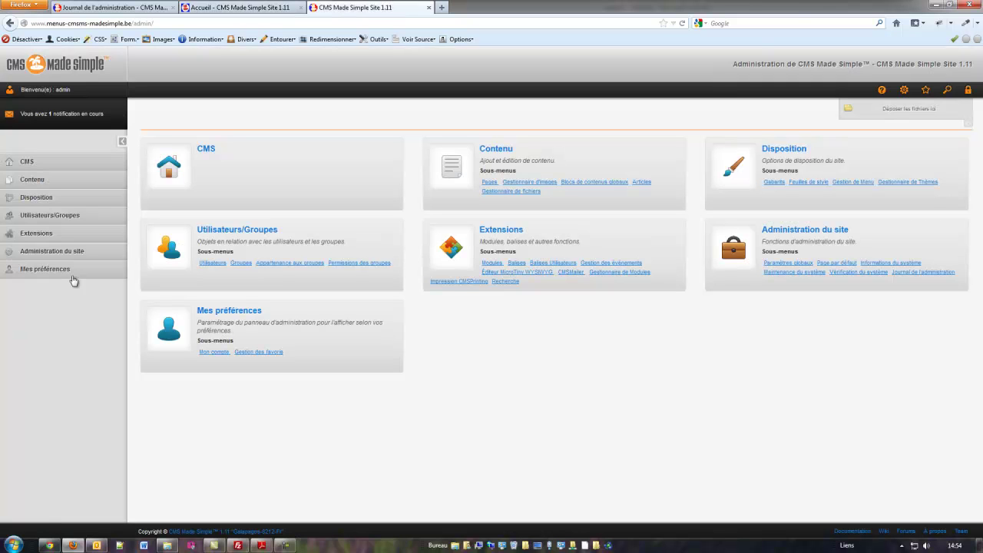
# Open Informations du système and highlight the server_db_grants privileges warning under Informations serveur.
pyautogui.moveTo(43, 255)
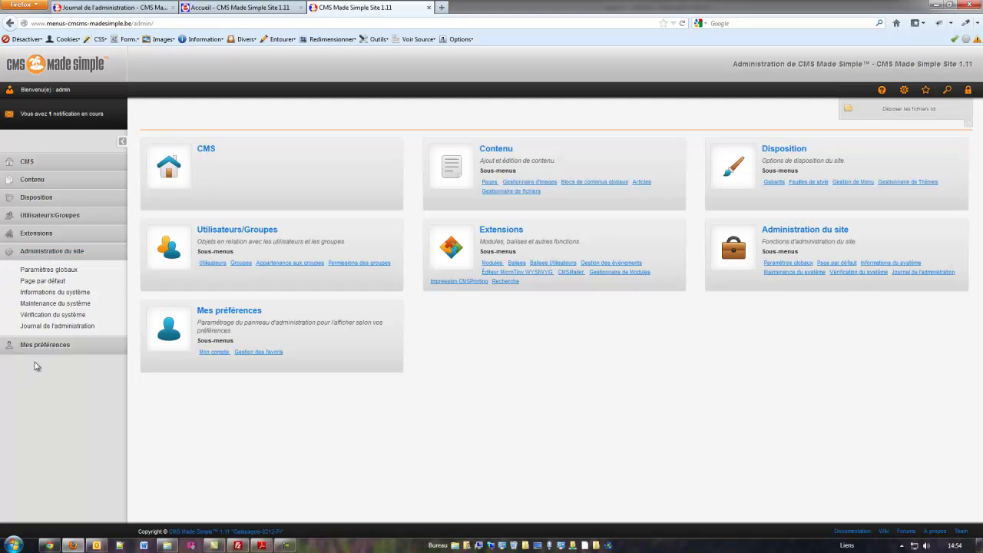
pyautogui.click(37, 296)
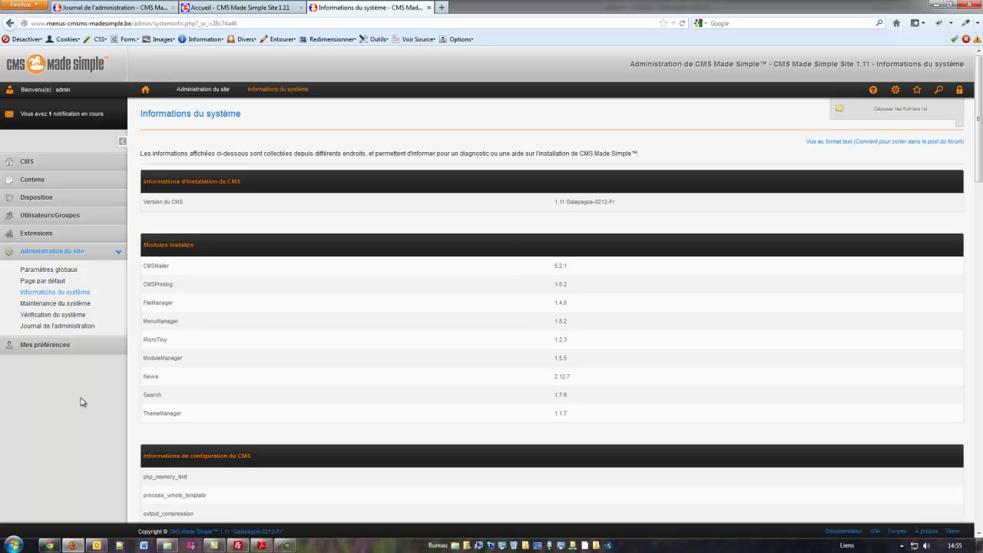
pyautogui.scroll(-10, 345, 351)
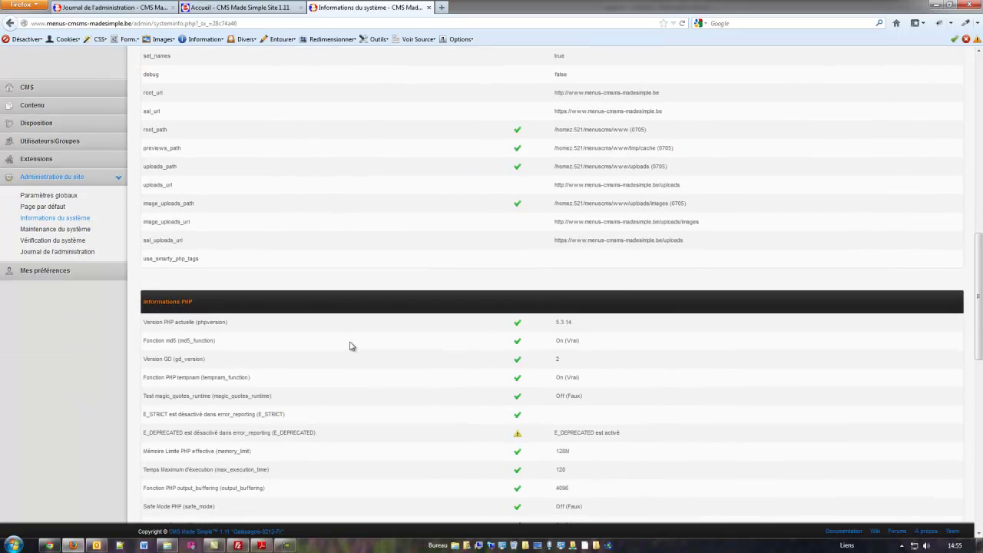
pyautogui.scroll(-4, 351, 388)
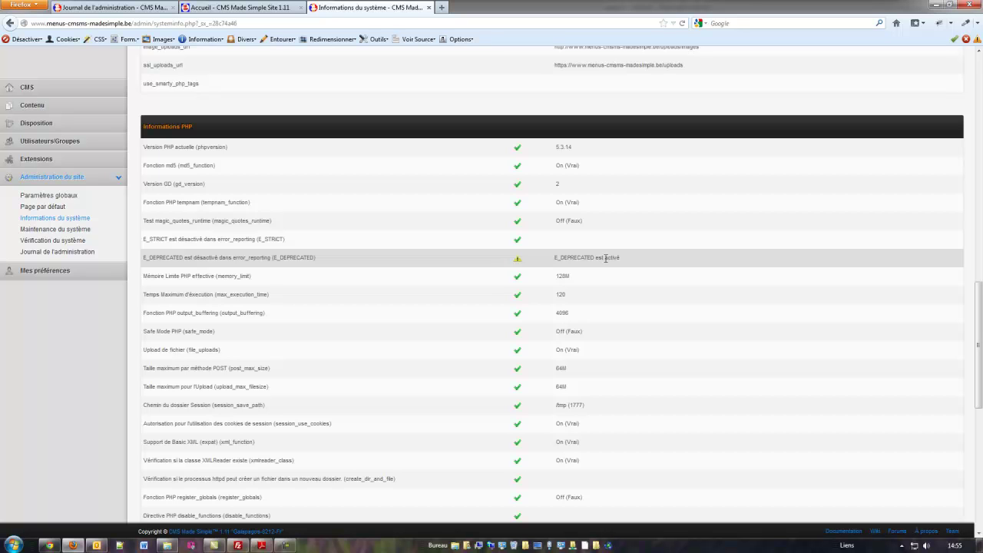
pyautogui.scroll(-3, 397, 329)
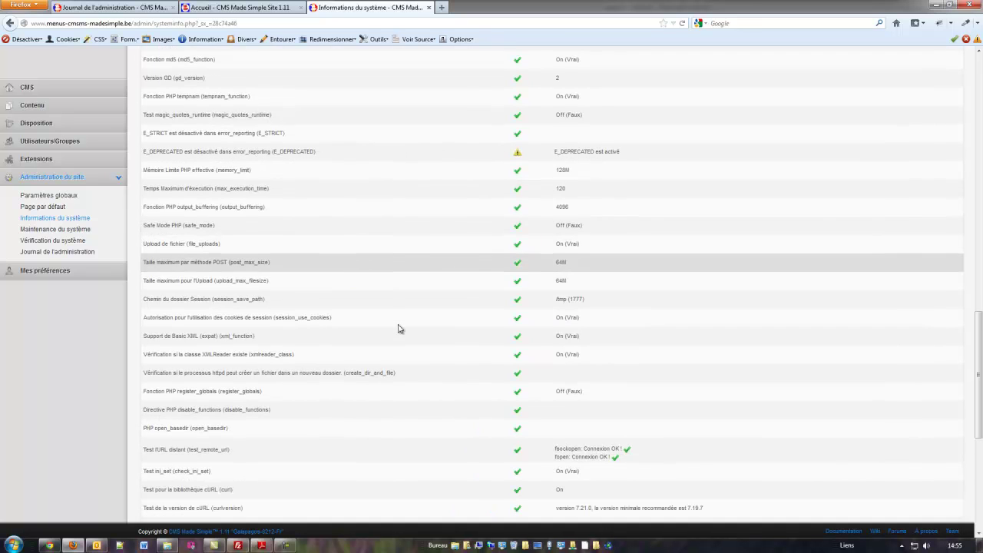
pyautogui.scroll(-8, 398, 329)
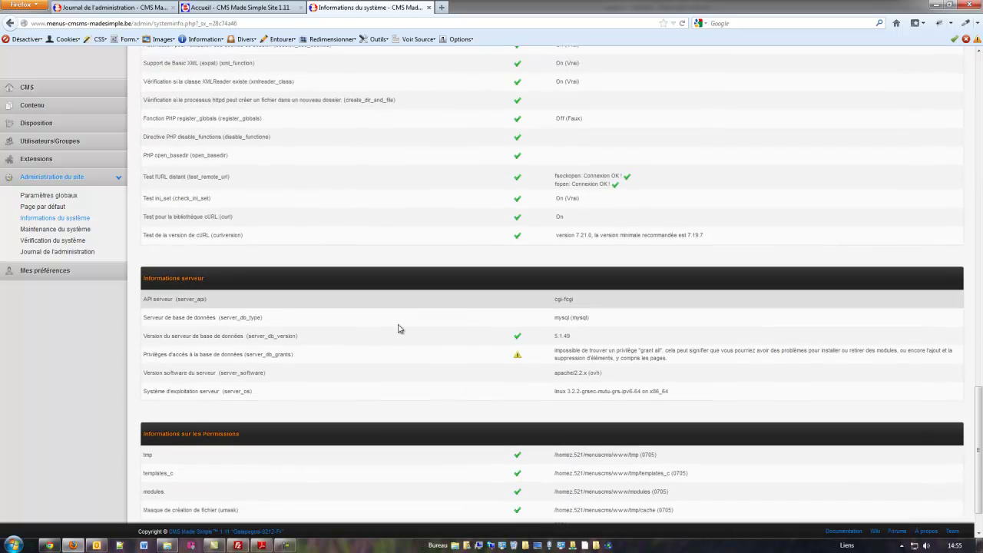
pyautogui.moveTo(160, 302); pyautogui.dragTo(268, 309)
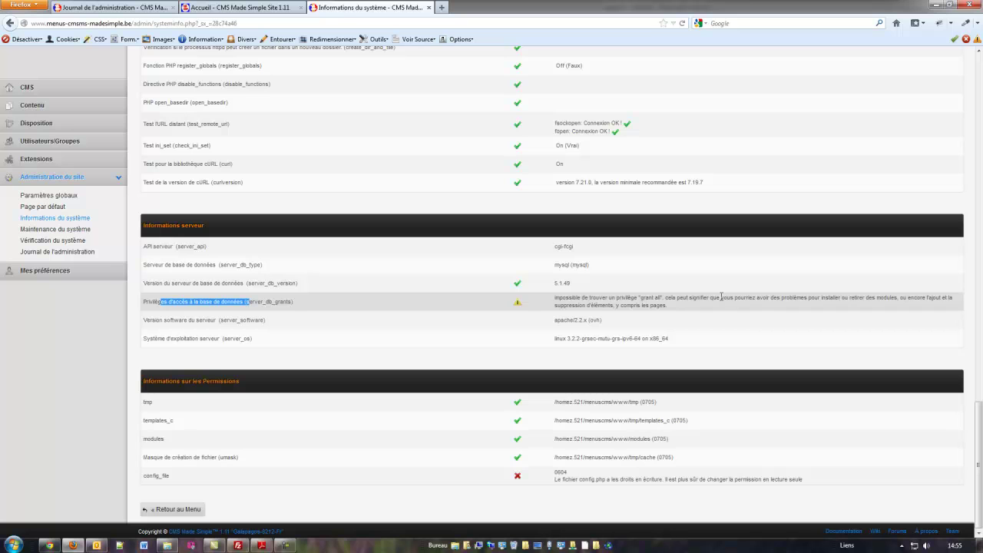
pyautogui.moveTo(564, 305); pyautogui.dragTo(666, 307)
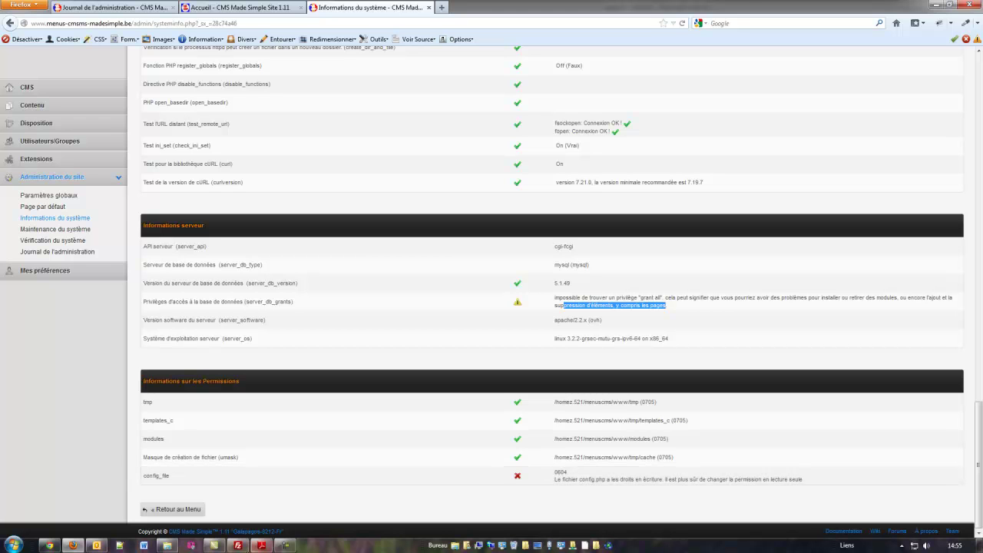
pyautogui.click(239, 546)
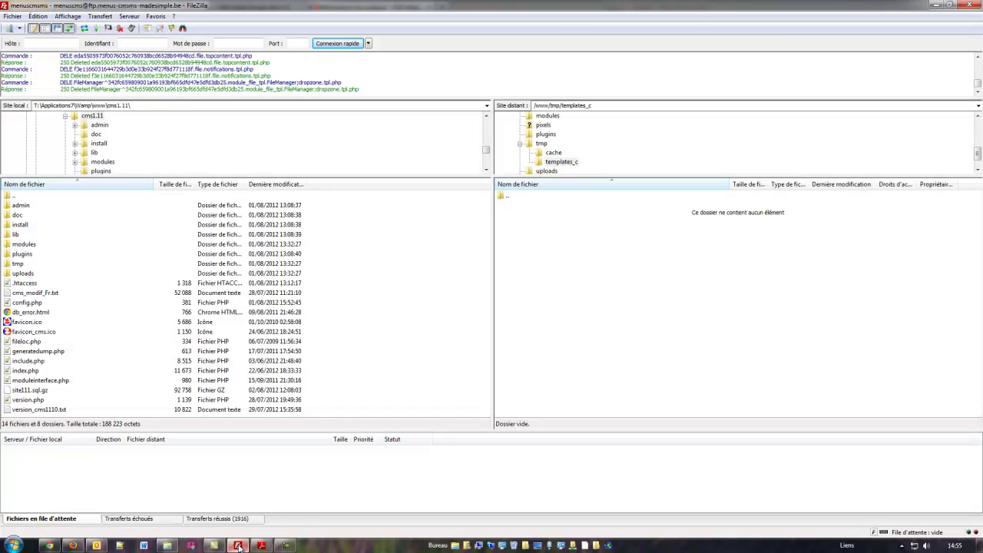
# Go up to /www and change config.php's permissions from 0604 to 0404.
pyautogui.doubleClick(503, 198)
pyautogui.doubleClick(498, 198)
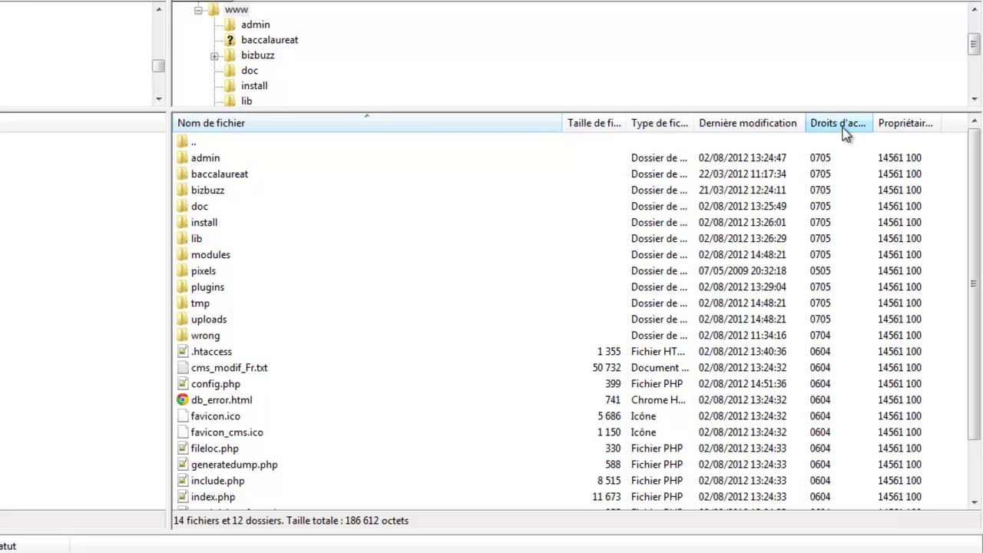
pyautogui.moveTo(874, 123)
pyautogui.mouseDown()
pyautogui.moveTo(941, 121)
pyautogui.moveTo(882, 120)
pyautogui.mouseUp()
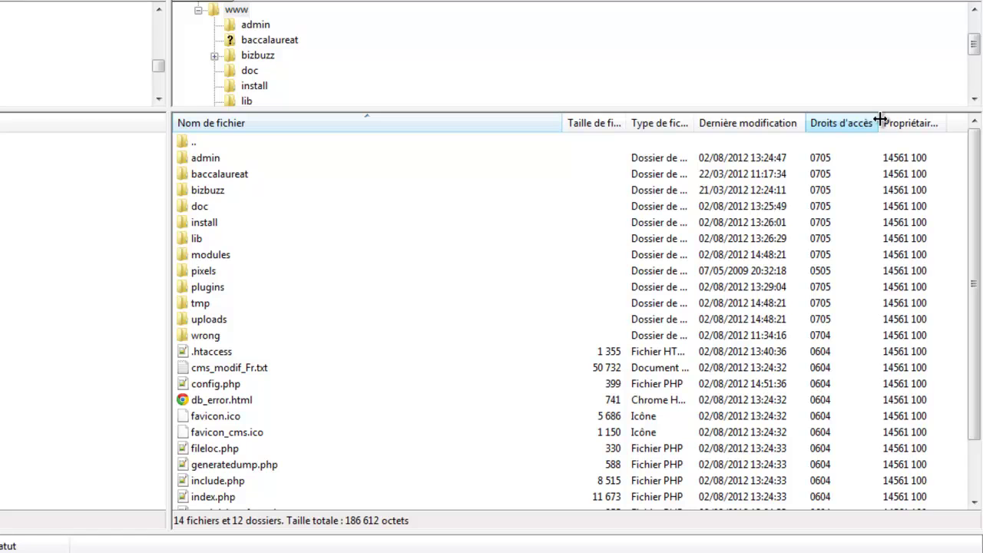
pyautogui.click(203, 384)
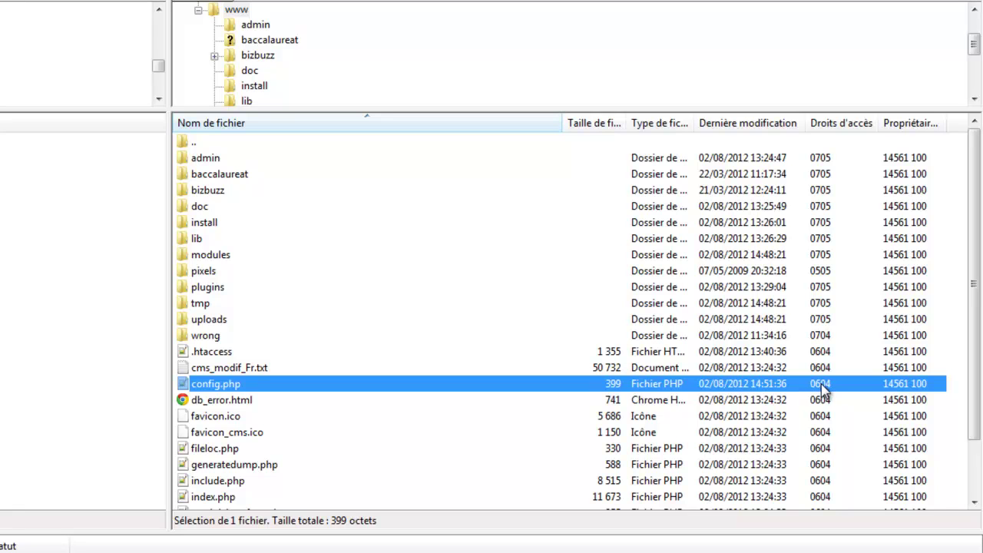
pyautogui.rightClick(221, 391)
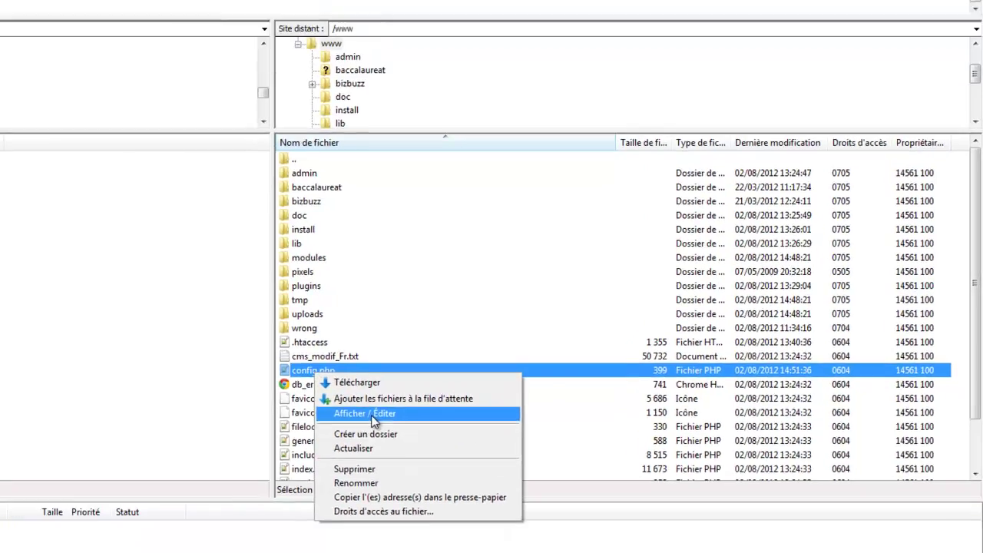
pyautogui.click(275, 433)
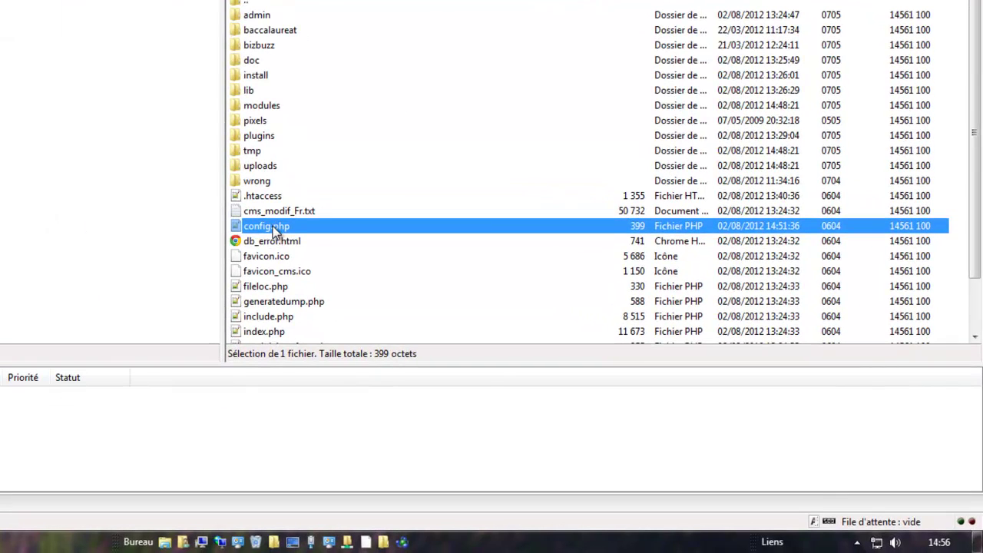
pyautogui.rightClick(488, 328)
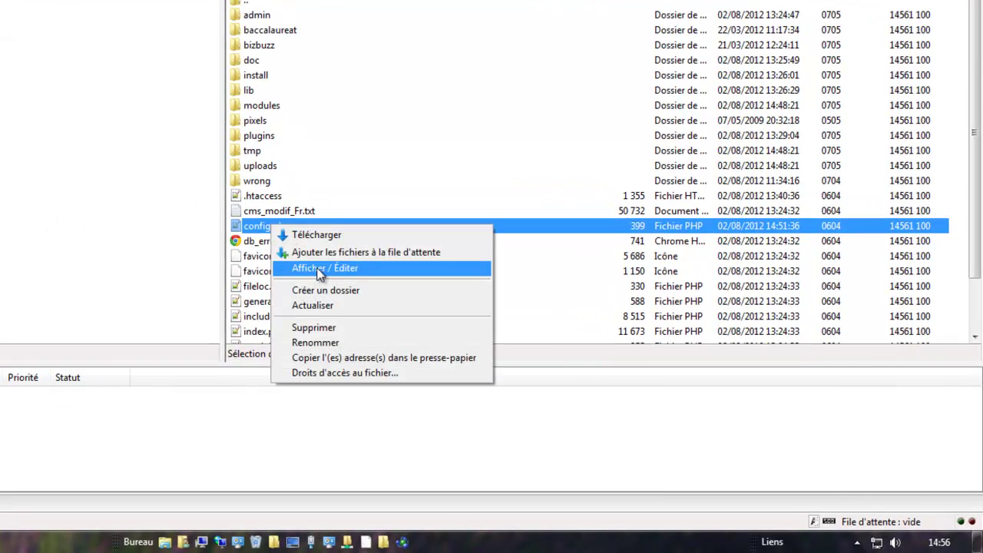
pyautogui.click(313, 373)
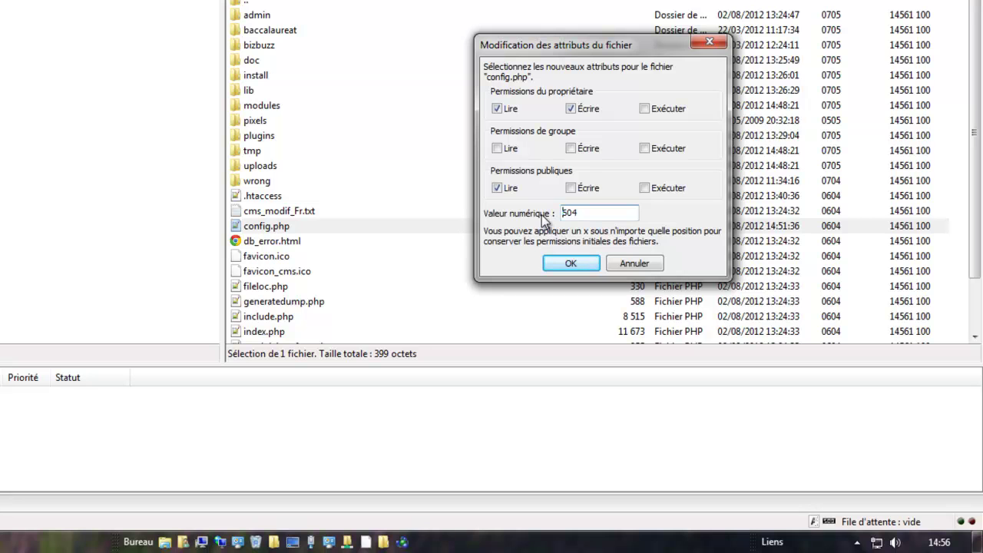
pyautogui.press('Delete')
pyautogui.write('4')
pyautogui.click(571, 263)
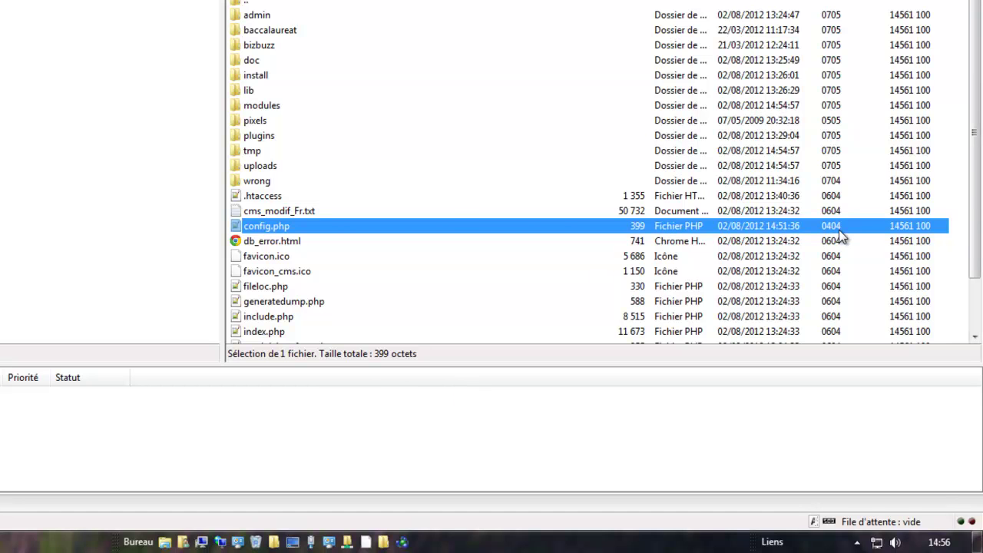
pyautogui.click(264, 198)
pyautogui.rightClick(263, 196)
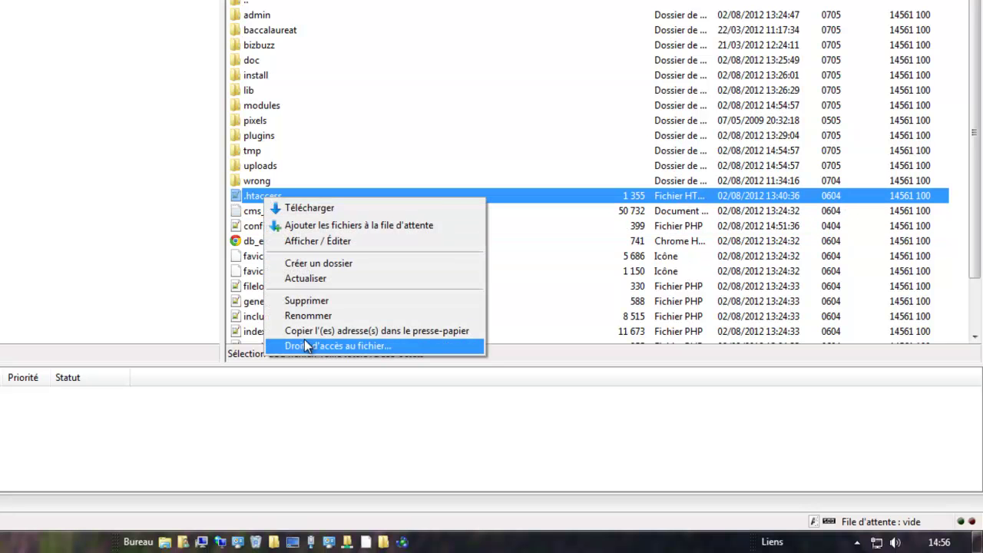
pyautogui.click(305, 347)
pyautogui.press('Delete')
pyautogui.write('404')
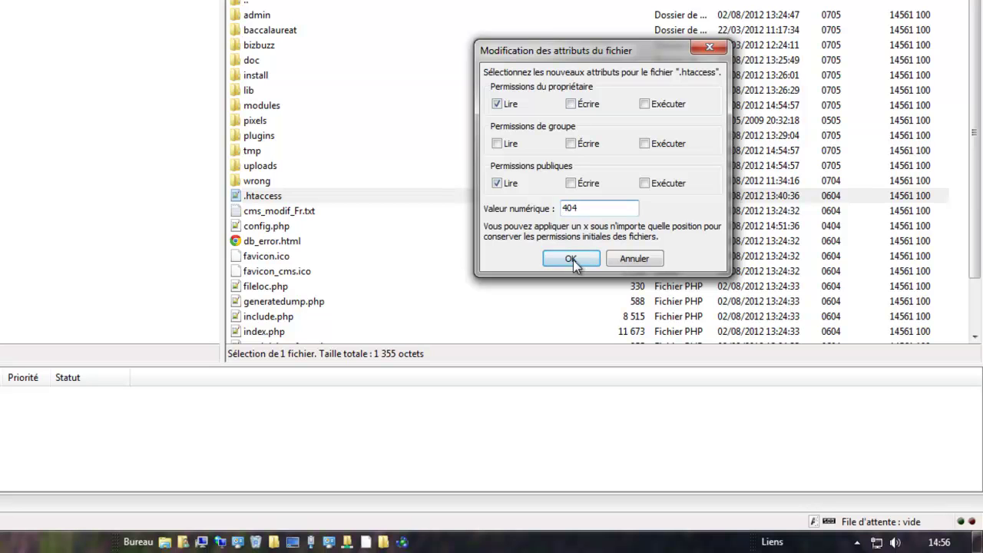
pyautogui.click(572, 260)
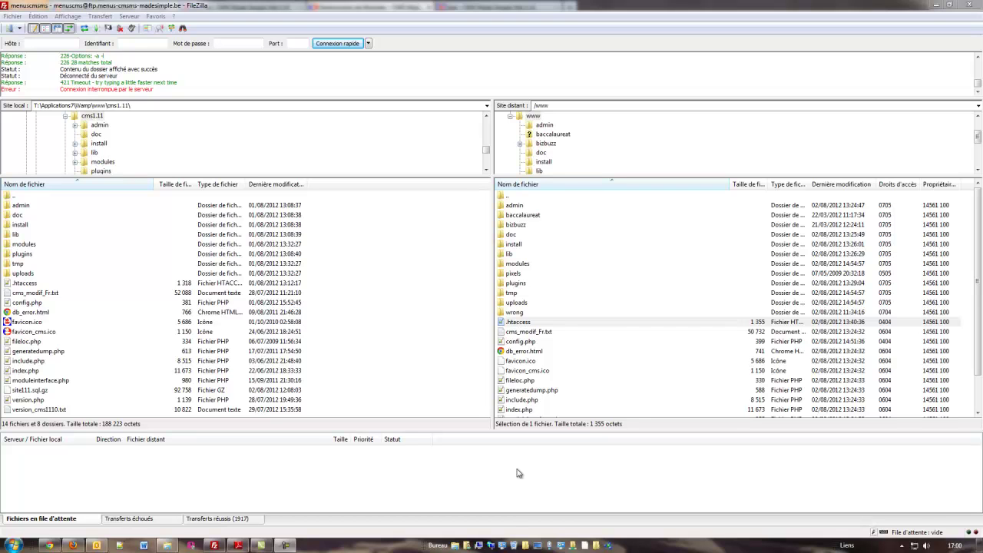
pyautogui.click(514, 245)
pyautogui.rightClick(516, 246)
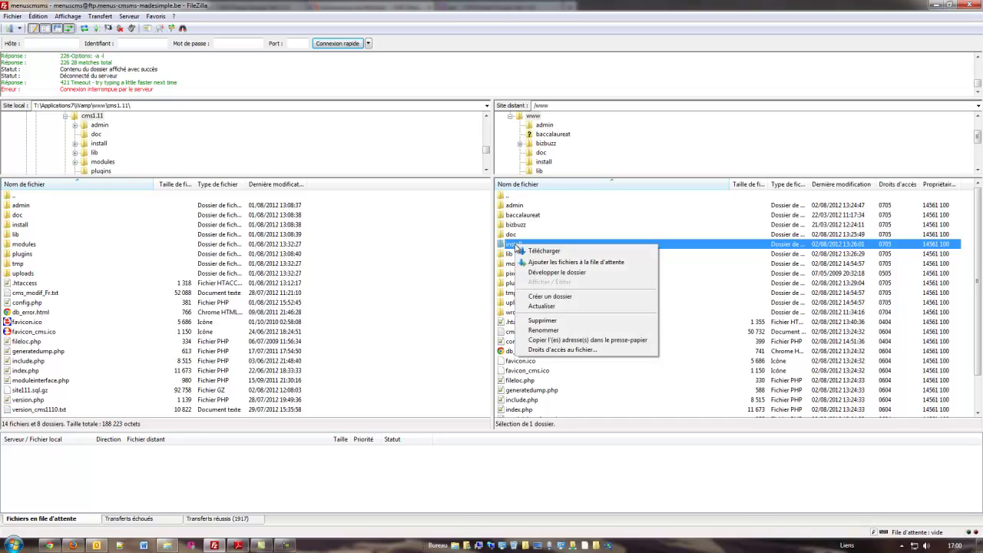
pyautogui.click(560, 330)
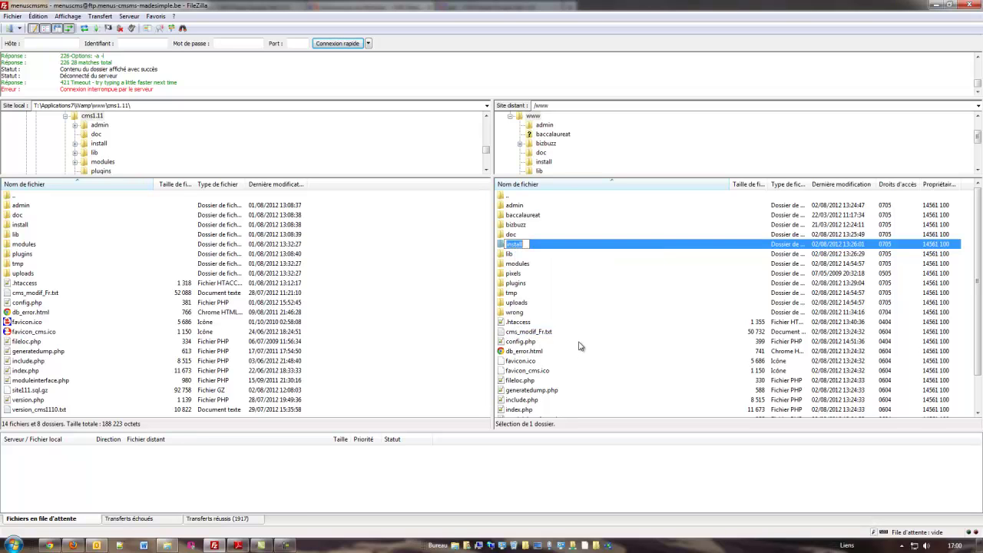
pyautogui.press('End')
pyautogui.write('.bak')
pyautogui.click(595, 304)
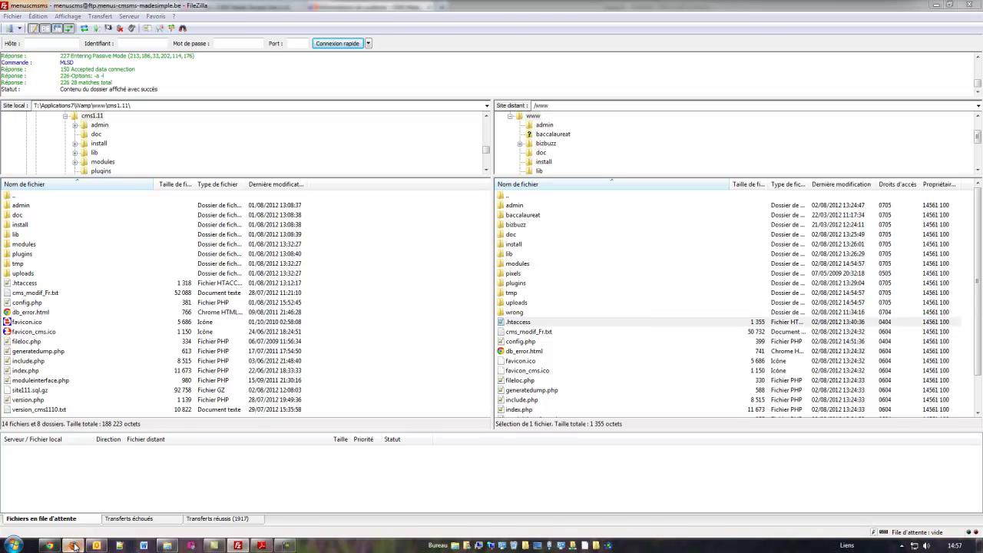
# Reload Informations du système to confirm config_file 0404 is safe, then open Contenu > Pages.
pyautogui.click(75, 546)
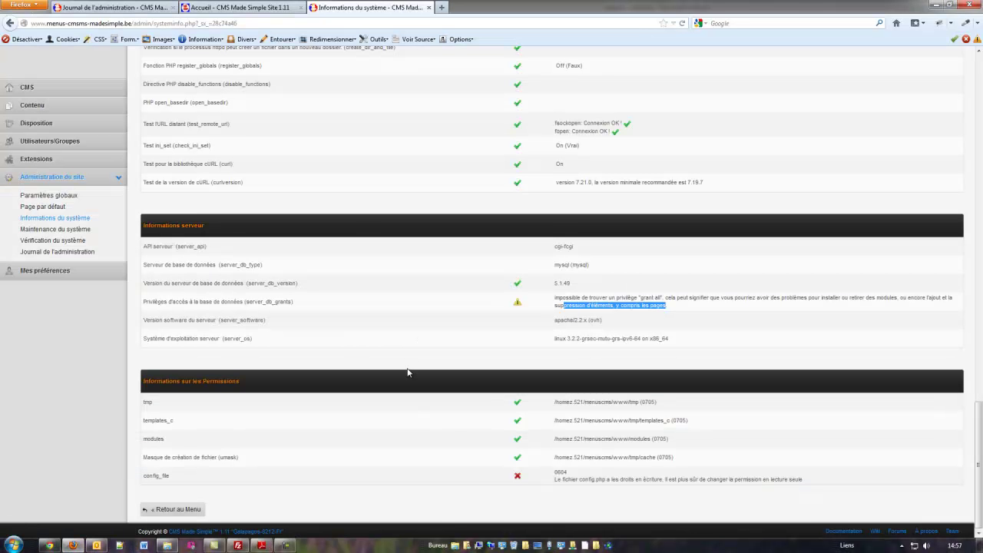
pyautogui.press('F5')
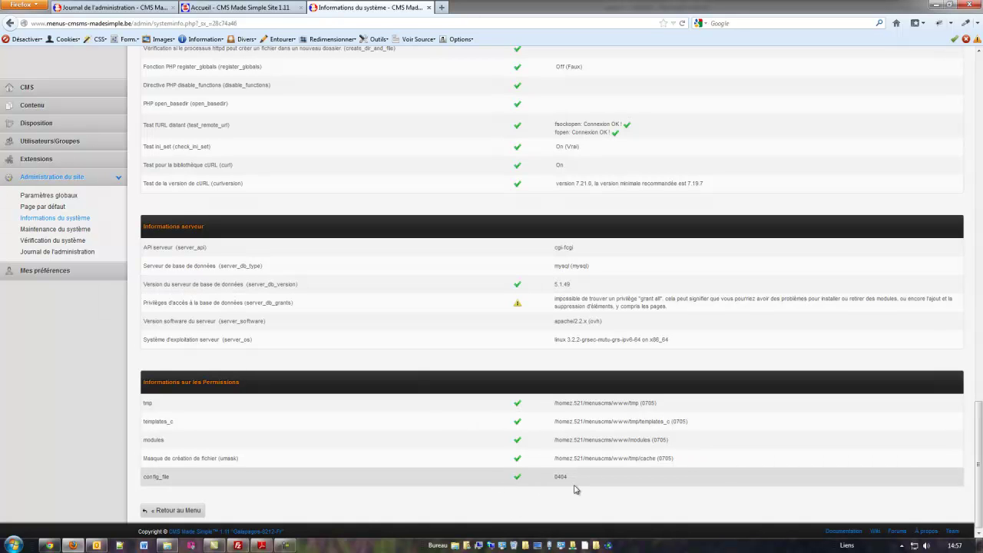
pyautogui.scroll(20, 384, 395)
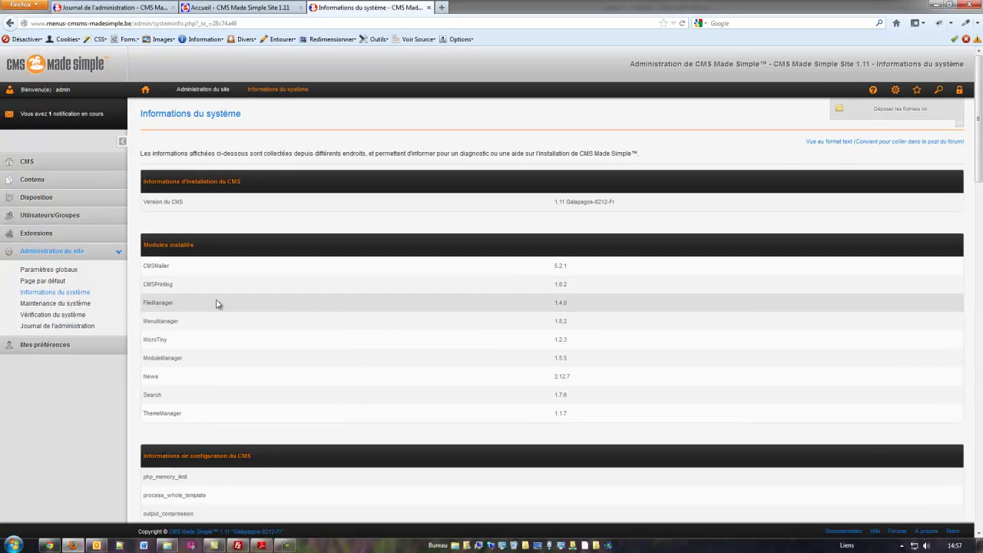
pyautogui.scroll(-15, 215, 303)
pyautogui.scroll(15, 215, 295)
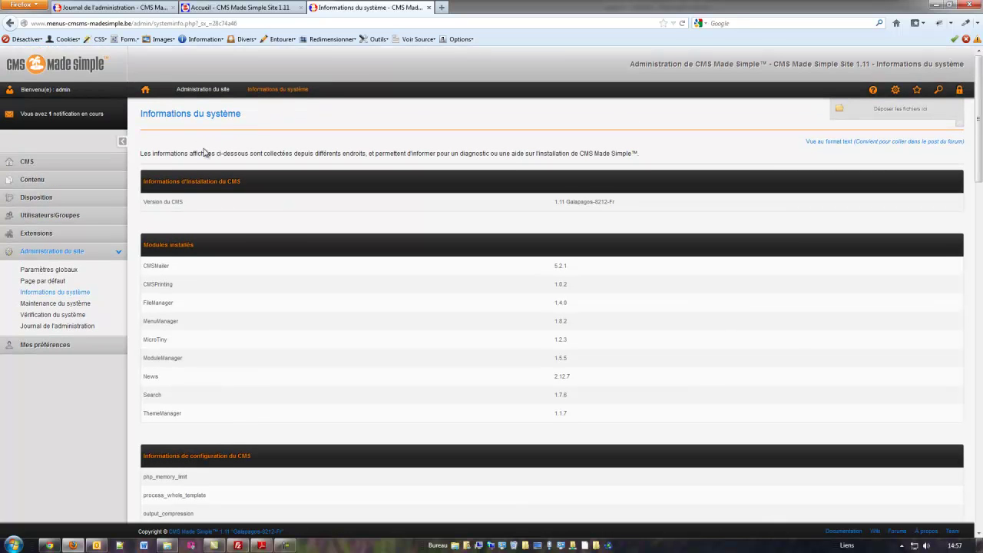
pyautogui.scroll(-15, 313, 325)
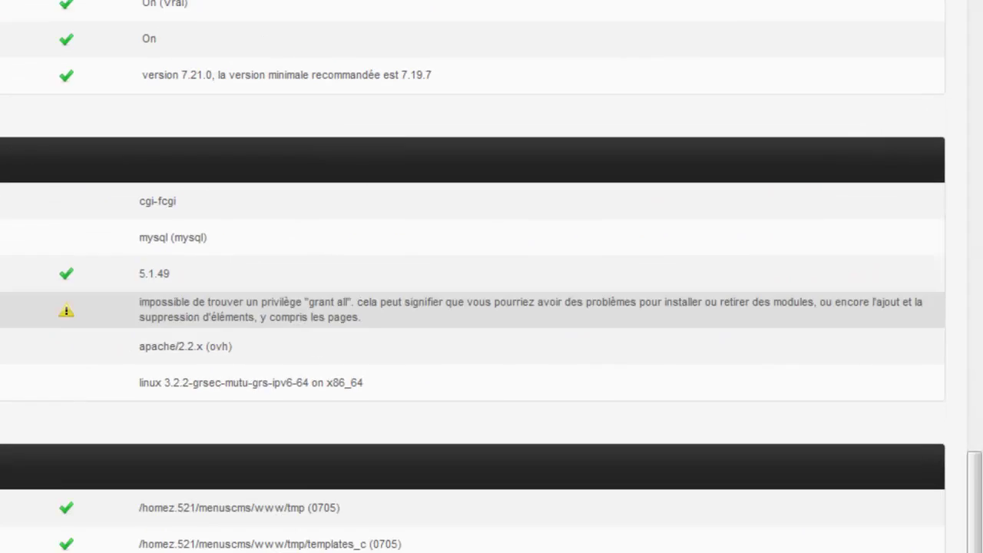
pyautogui.scroll(-1, 366, 388)
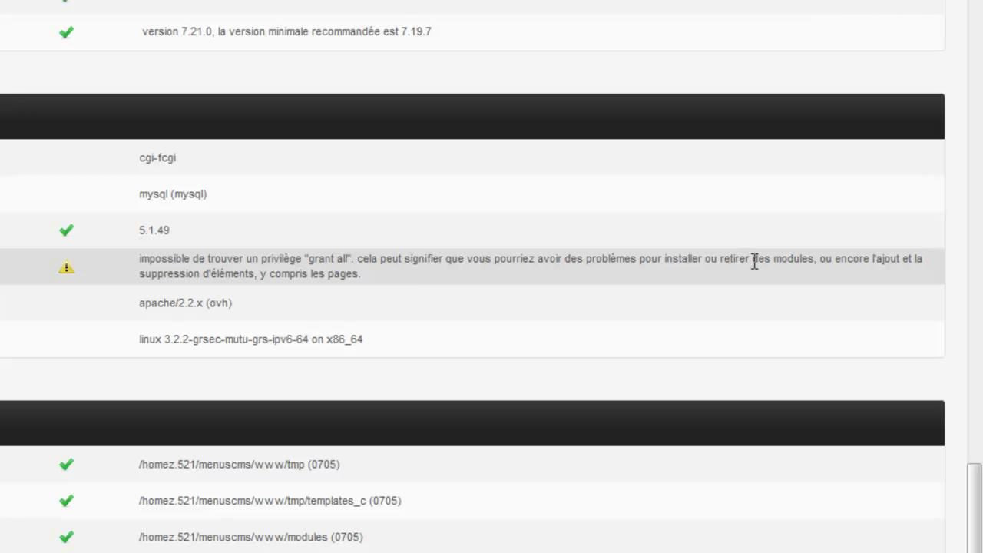
pyautogui.scroll(10, 85, 338)
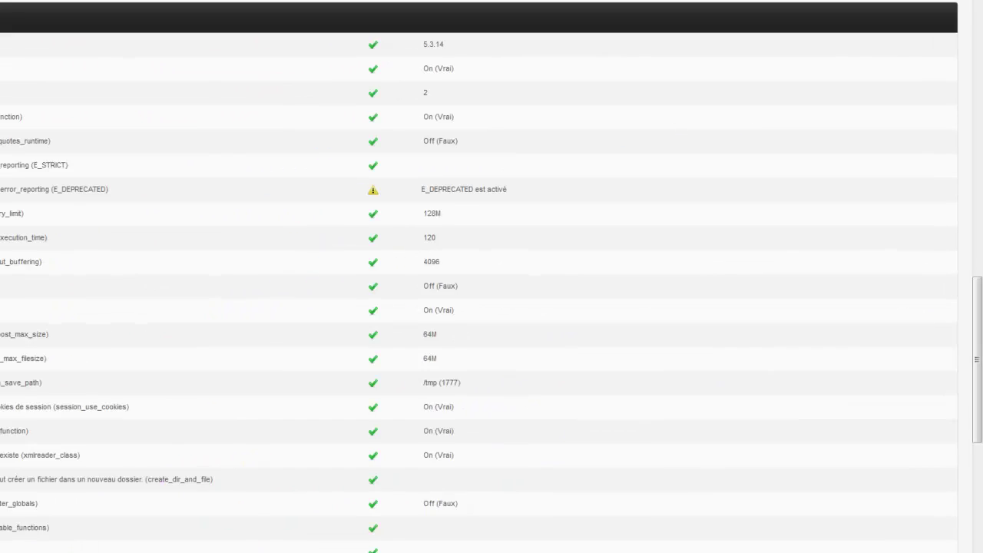
pyautogui.scroll(7, 491, 276)
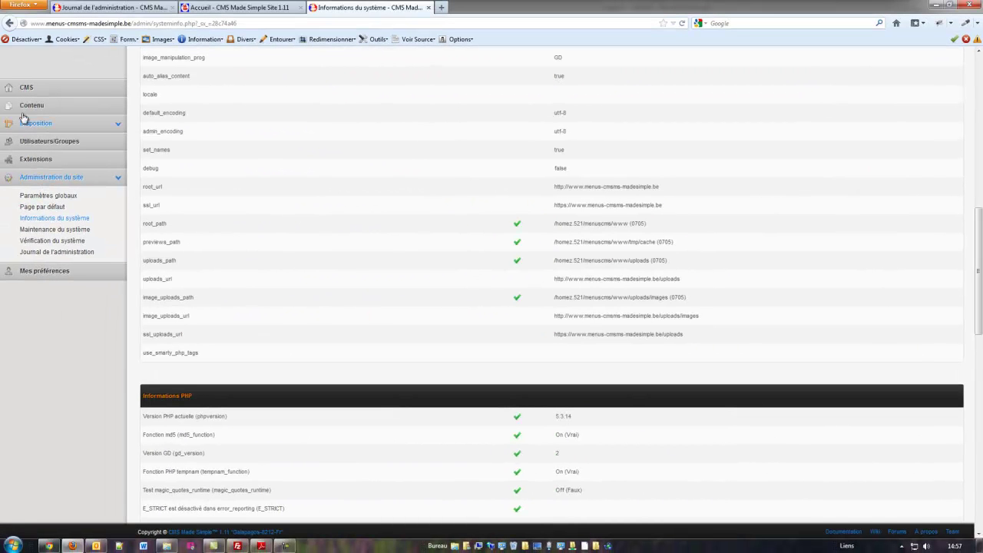
pyautogui.click(28, 106)
pyautogui.click(28, 123)
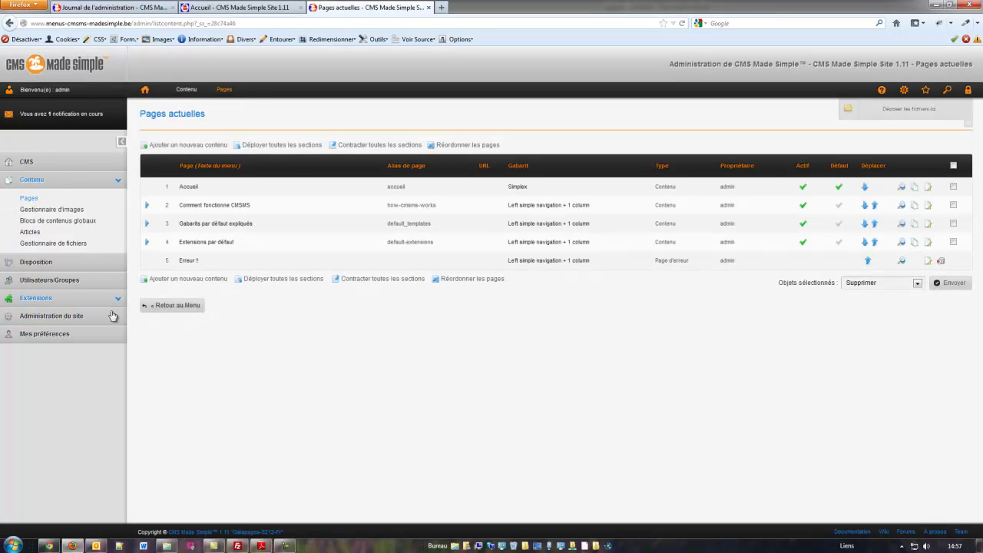
# Create a page titled test, menu text test, with a 'test pour les privi…' content sentence, and save it.
pyautogui.click(176, 280)
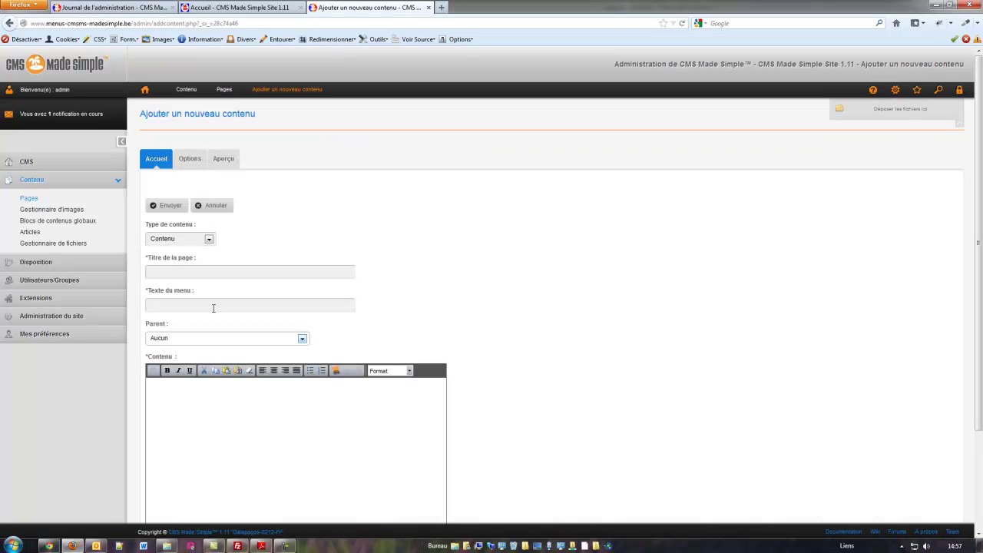
pyautogui.click(166, 274)
pyautogui.write('test')
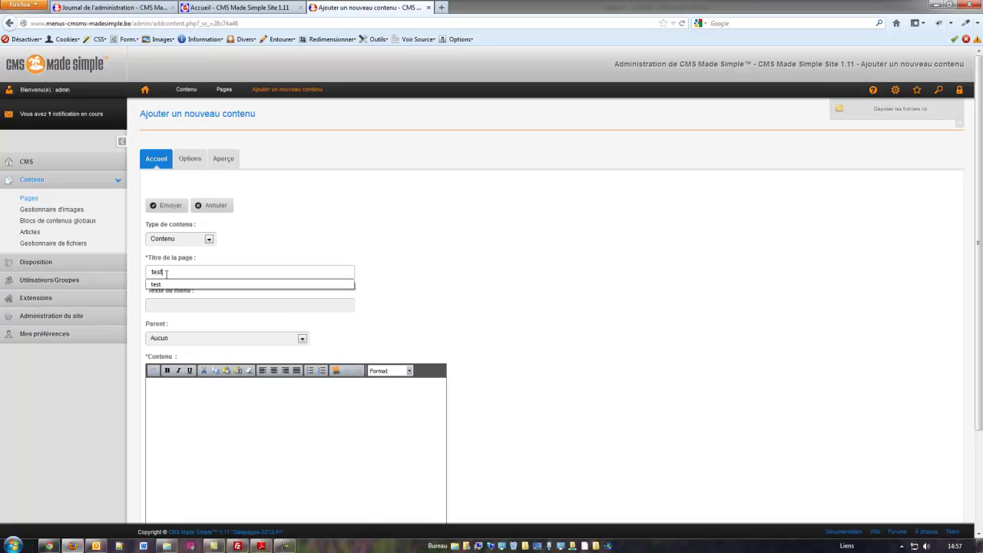
pyautogui.click(165, 307)
pyautogui.write('test')
pyautogui.press('Down')
pyautogui.scroll(-3, 426, 332)
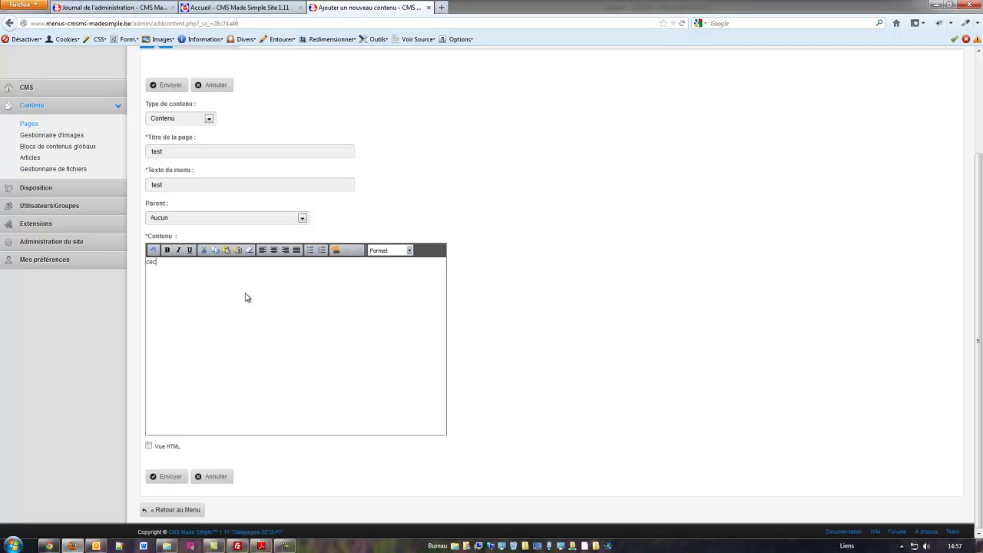
pyautogui.write('test pour les privilèges')
pyautogui.click(154, 475)
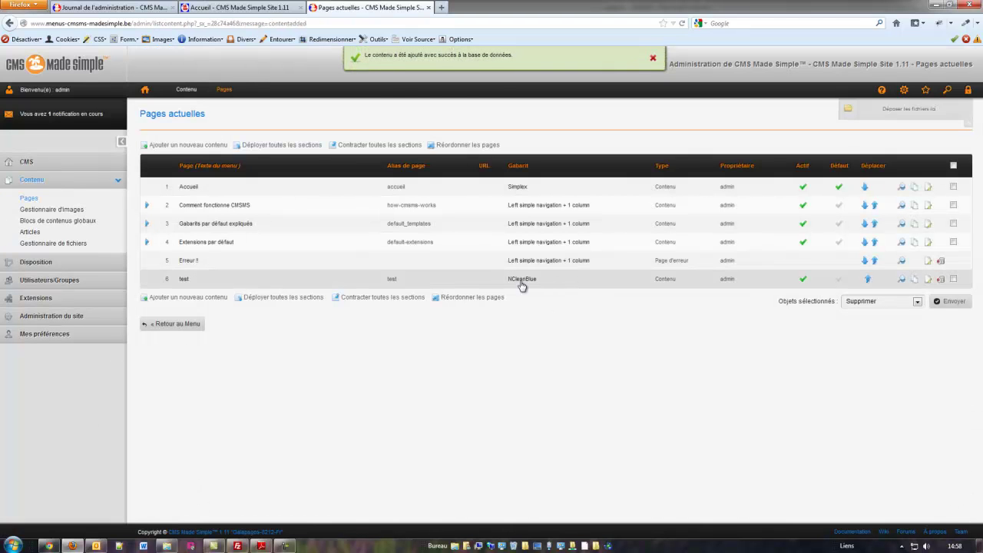
# Change the test page's Gabarit in its Options from NCleanBlue to Simplex.
pyautogui.click(185, 281)
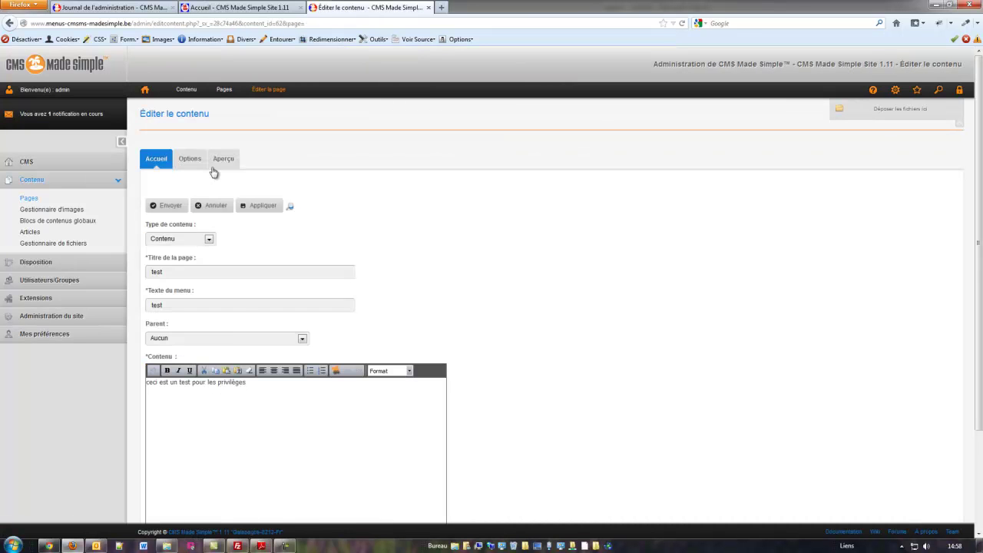
pyautogui.click(189, 161)
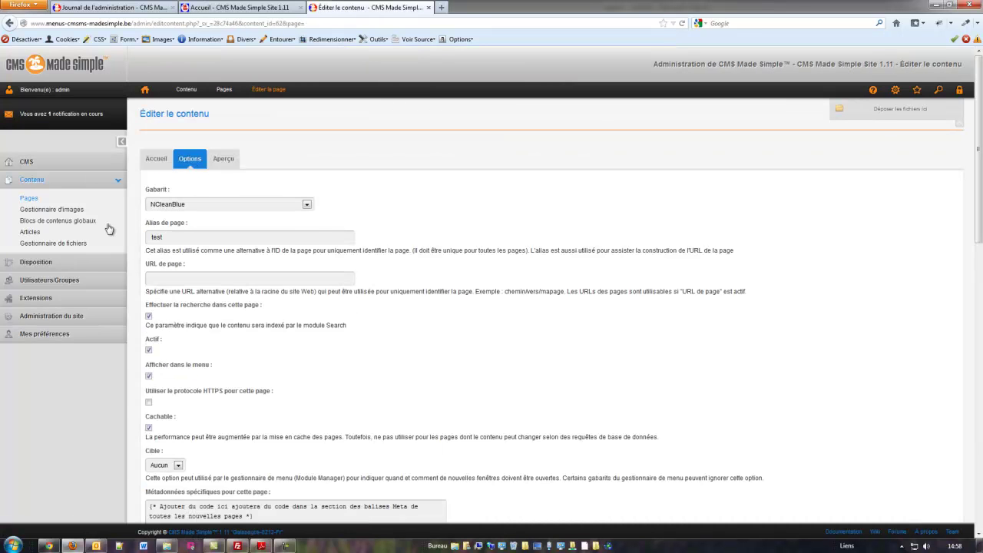
pyautogui.click(307, 205)
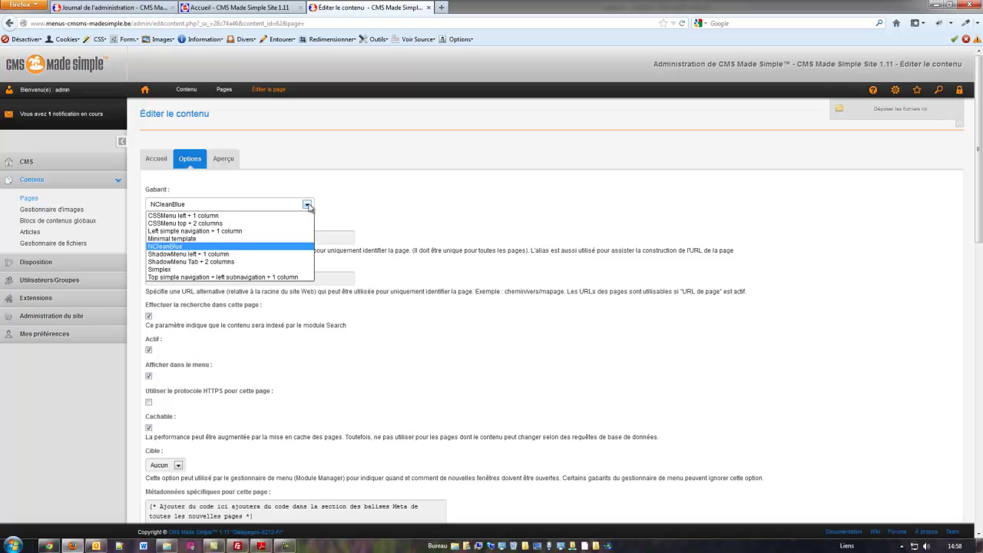
pyautogui.click(161, 269)
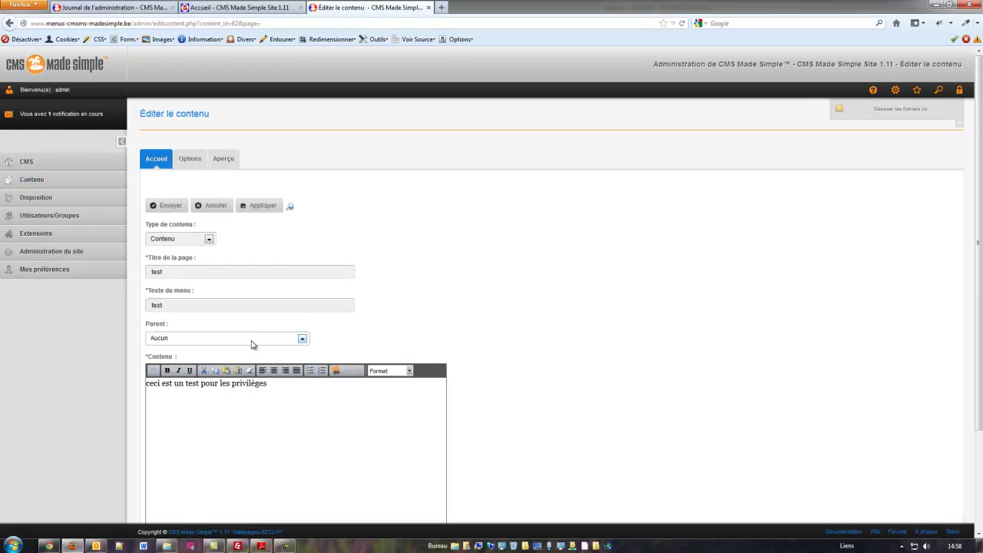
pyautogui.scroll(-2, 154, 323)
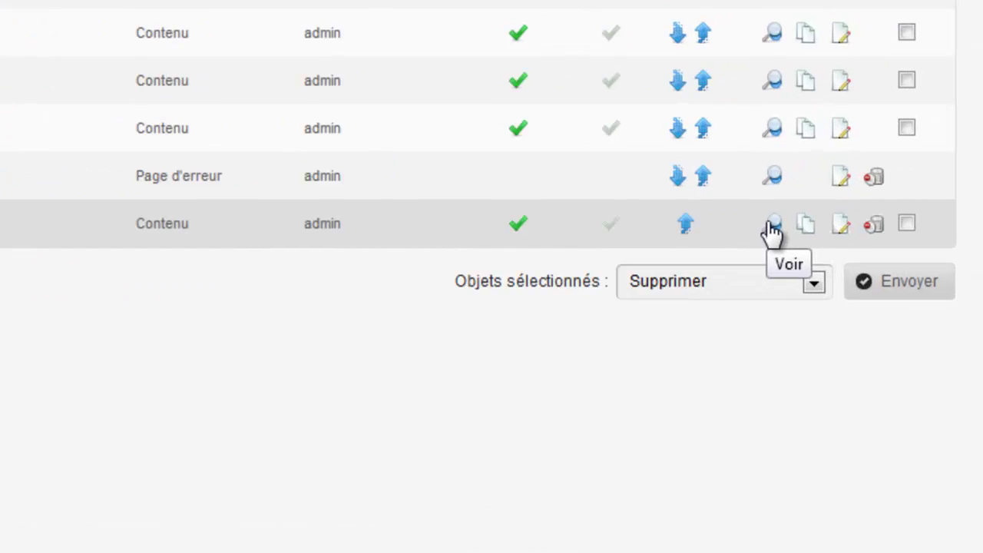
# View the test page on the public site, then return to the admin Pages list.
pyautogui.click(772, 227)
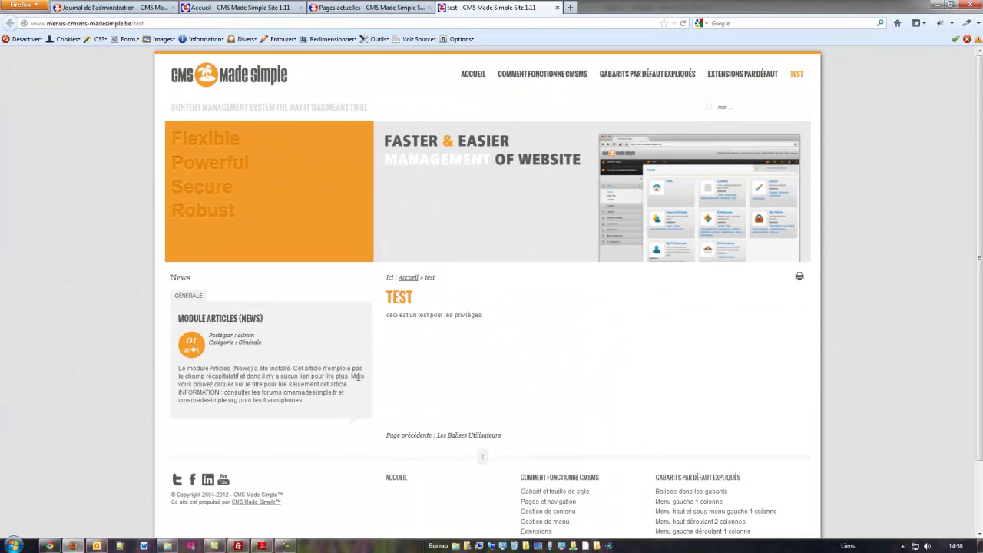
pyautogui.scroll(-3, 361, 375)
pyautogui.scroll(3, 361, 374)
pyautogui.click(376, 7)
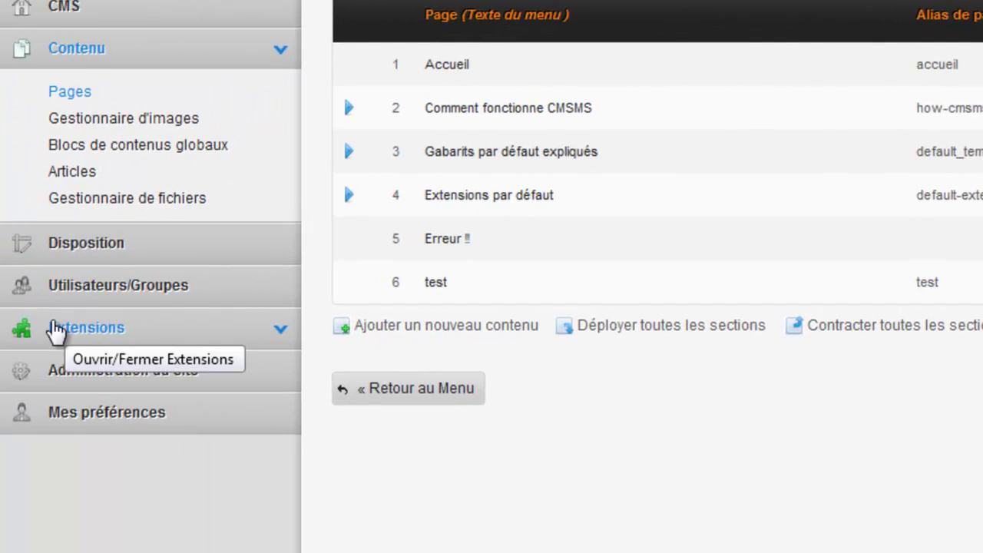
# Find CGSmartImage under Modules disponibles in the Module Manager and start its download and install.
pyautogui.click(86, 330)
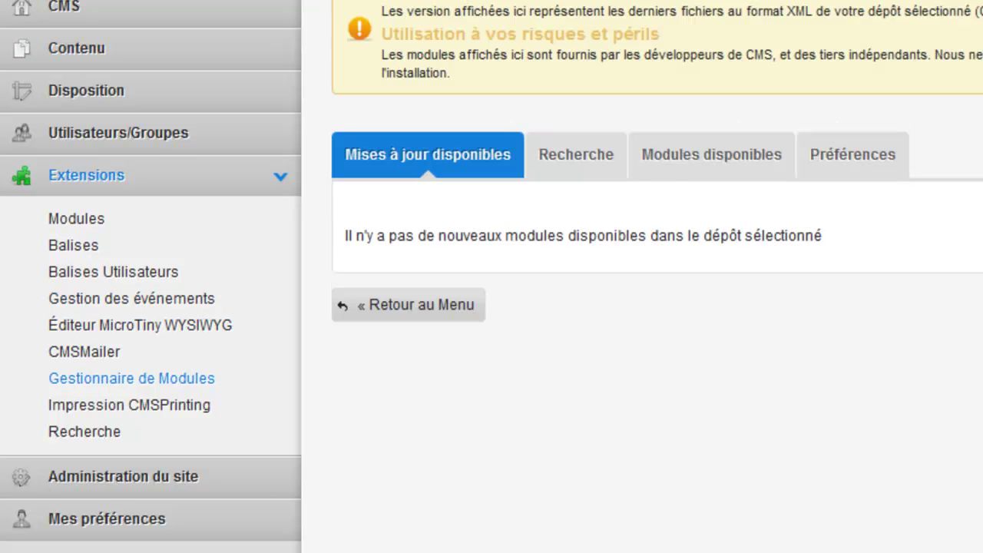
pyautogui.click(722, 169)
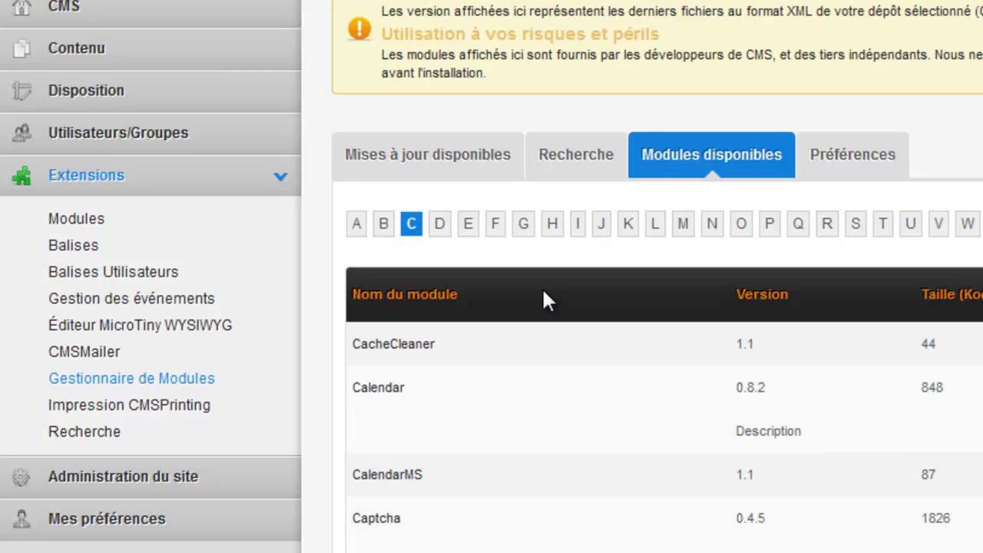
pyautogui.scroll(-6, 604, 524)
pyautogui.scroll(-7, 607, 530)
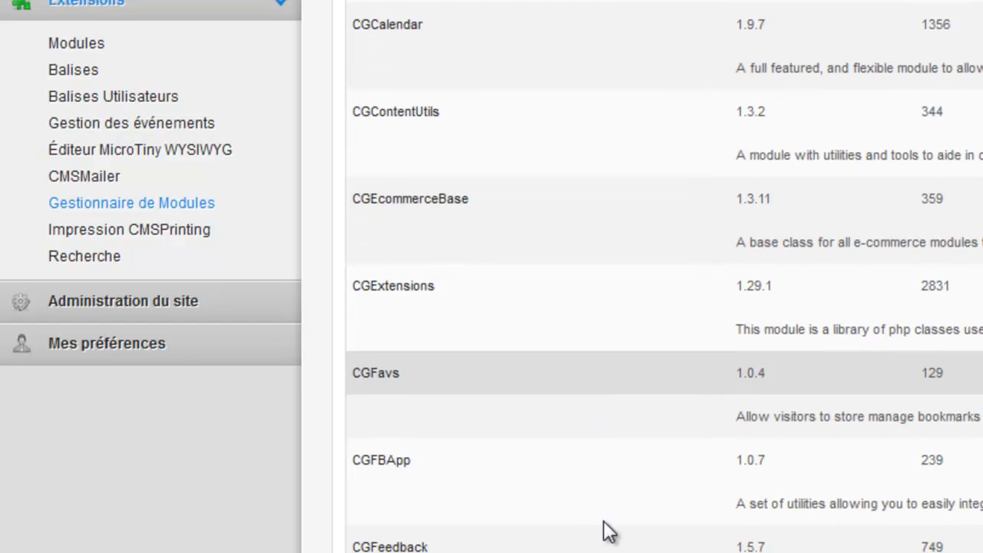
pyautogui.scroll(-6, 445, 549)
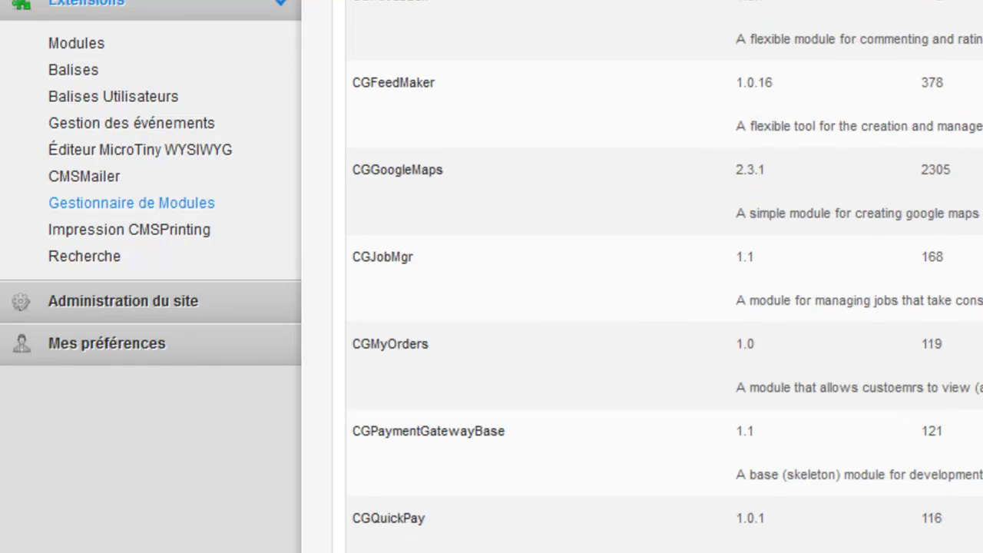
pyautogui.scroll(-3, 345, 406)
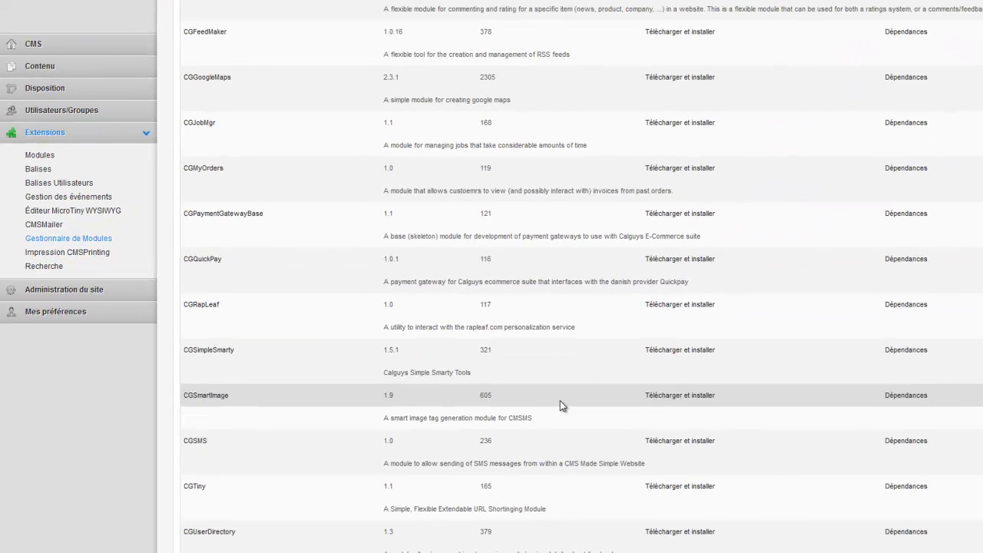
pyautogui.click(684, 398)
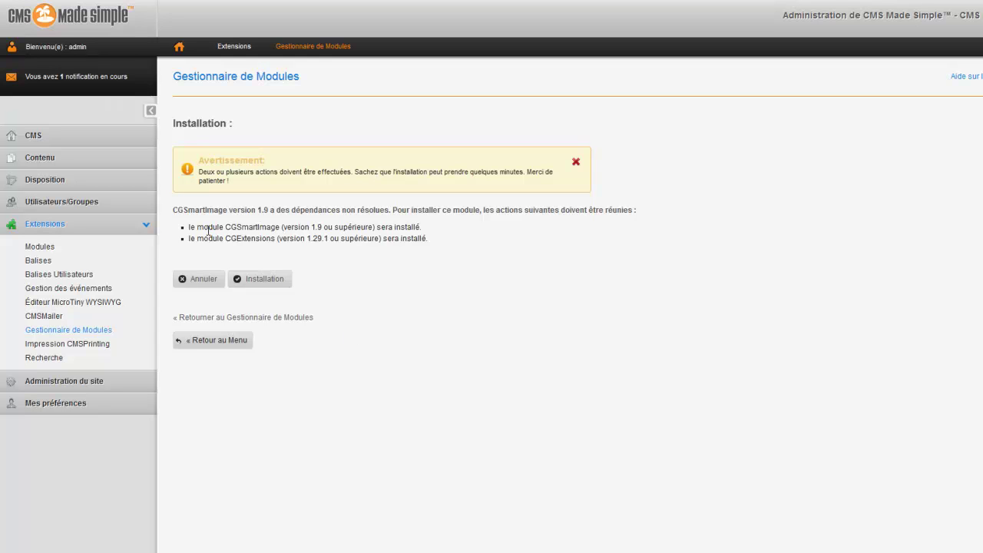
# Confirm installing CGSmartImage 1.9 along with its CGExtensions 1.29.1 dependency.
pyautogui.click(261, 281)
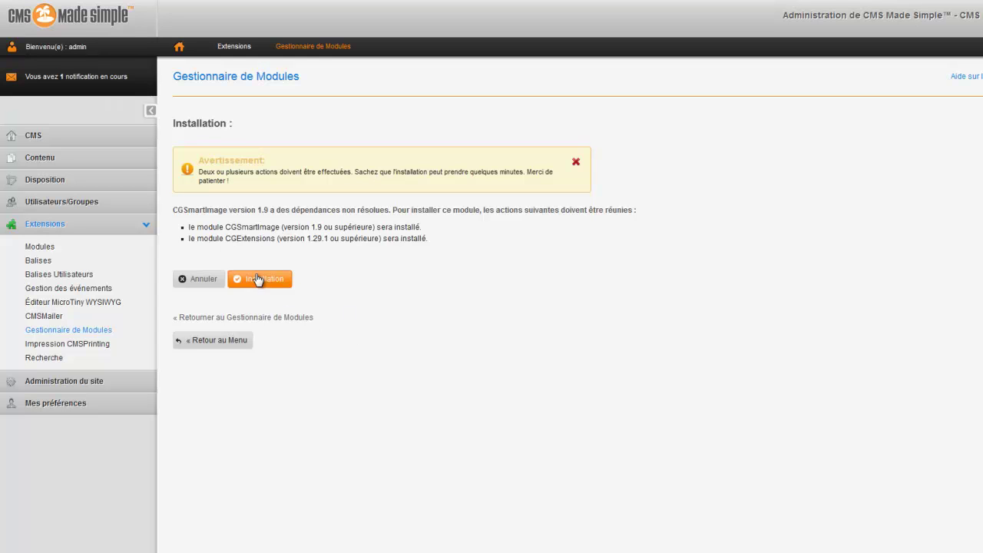